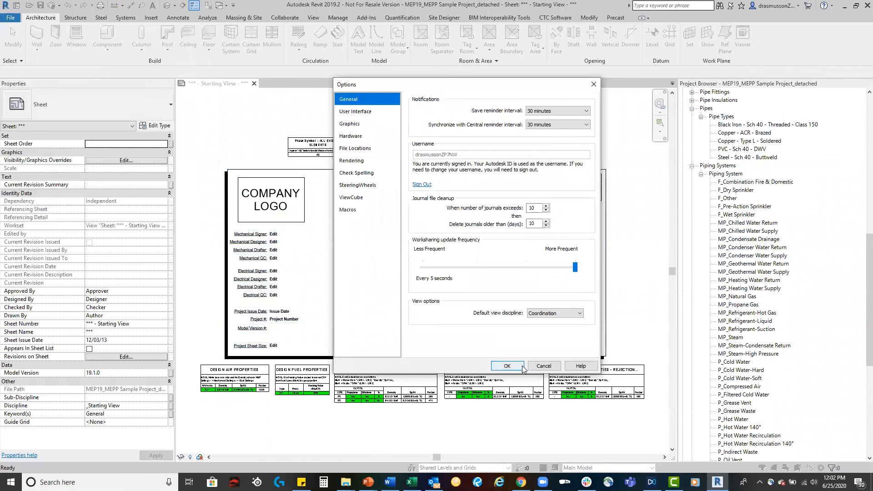
Open the Systems-Default template from the US Imperial templates folder
key(ctrl+o)
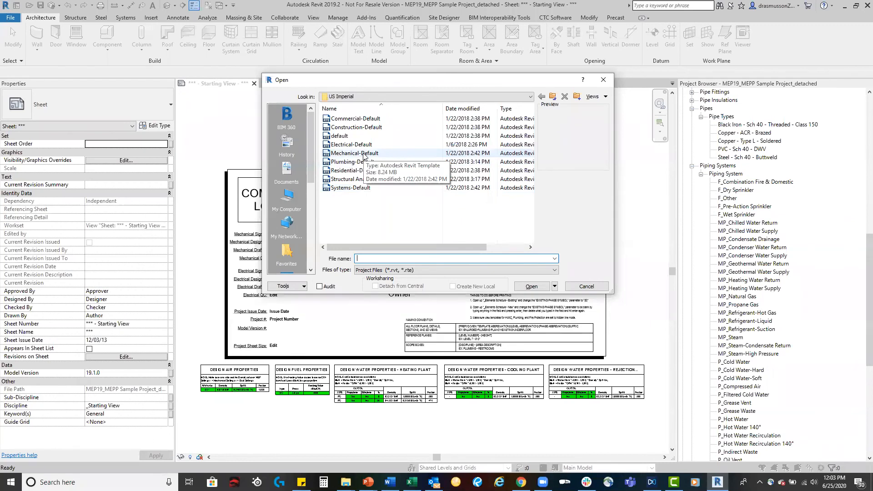
click(363, 189)
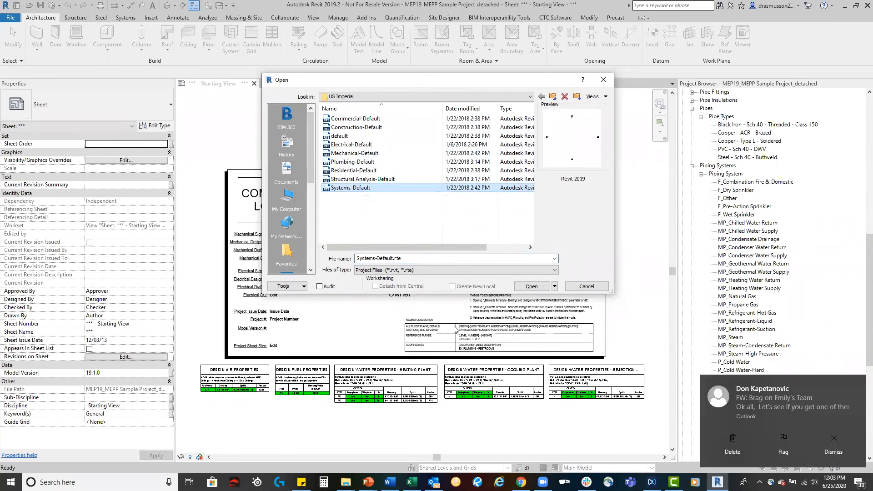
click(433, 482)
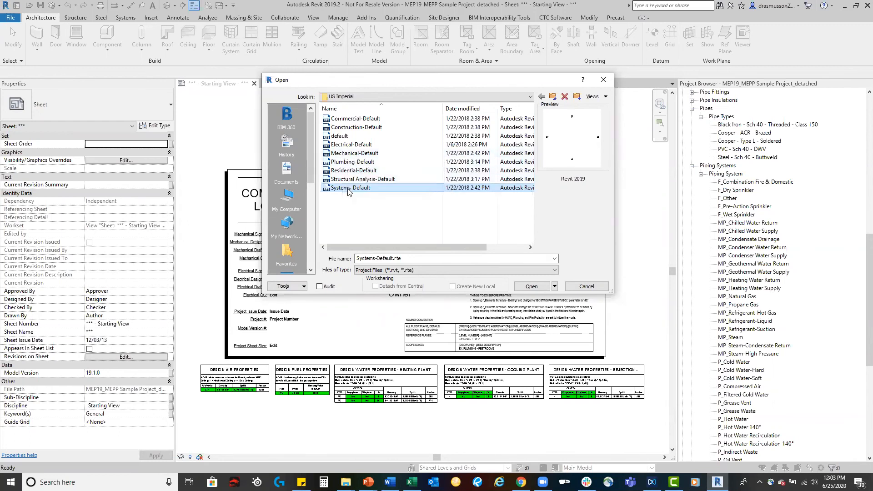
click(528, 286)
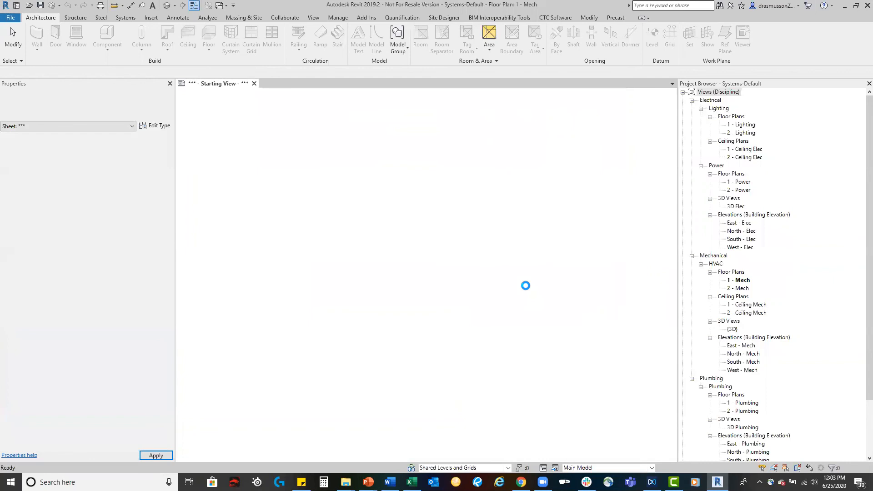
Collapse the project views and expand the Families list down to the available pipe types
click(692, 101)
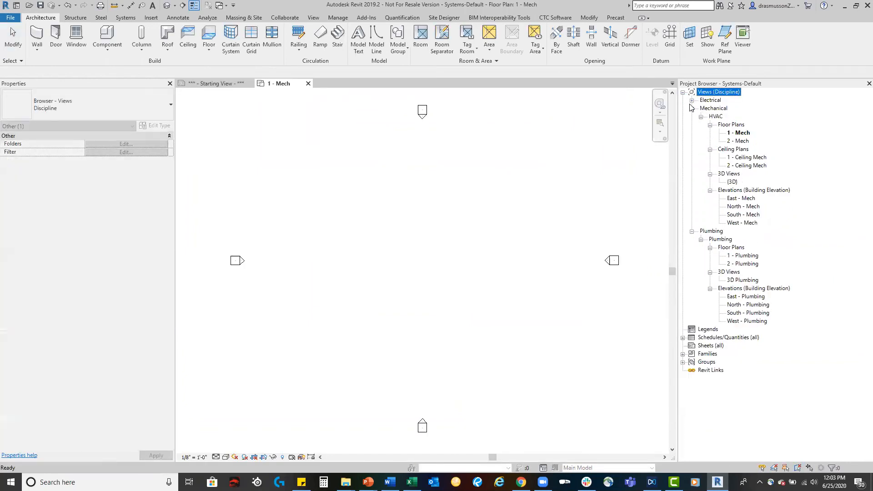
click(683, 93)
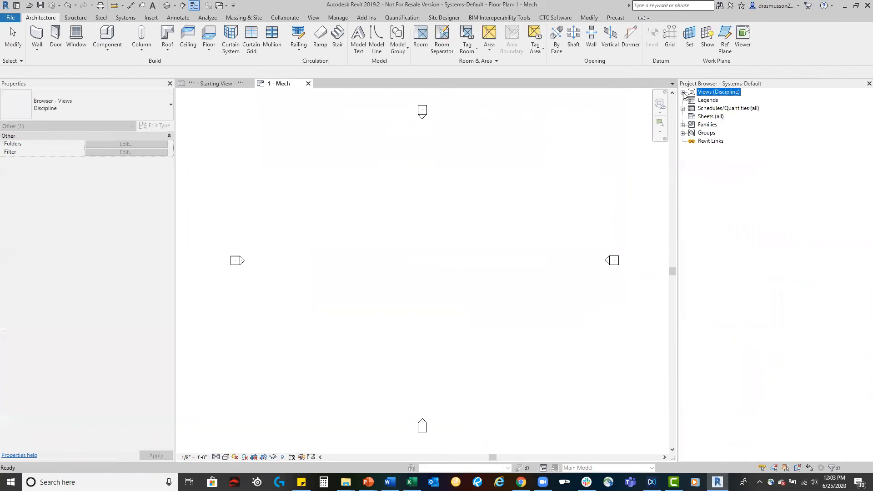
click(683, 125)
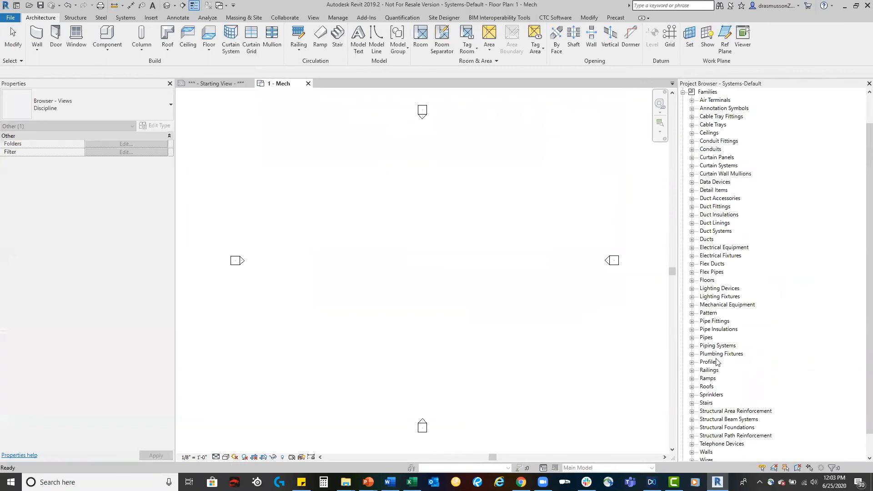
click(692, 338)
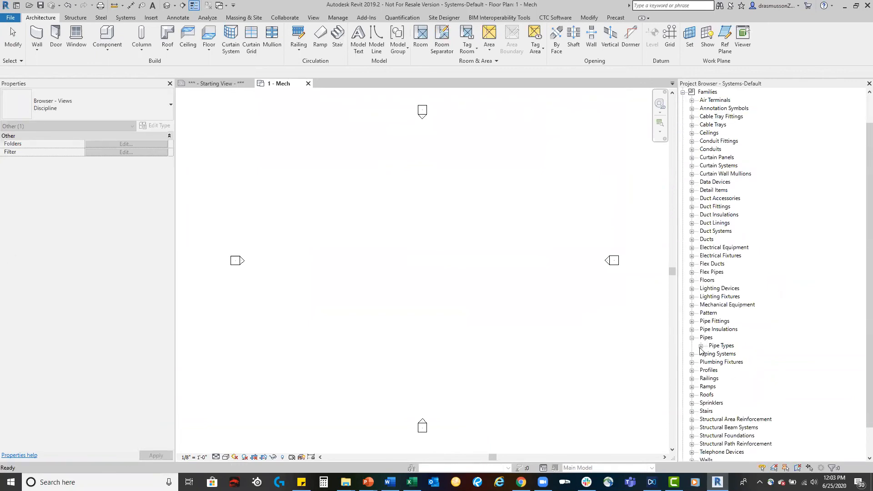
click(701, 346)
scroll(708, 328, down, 3)
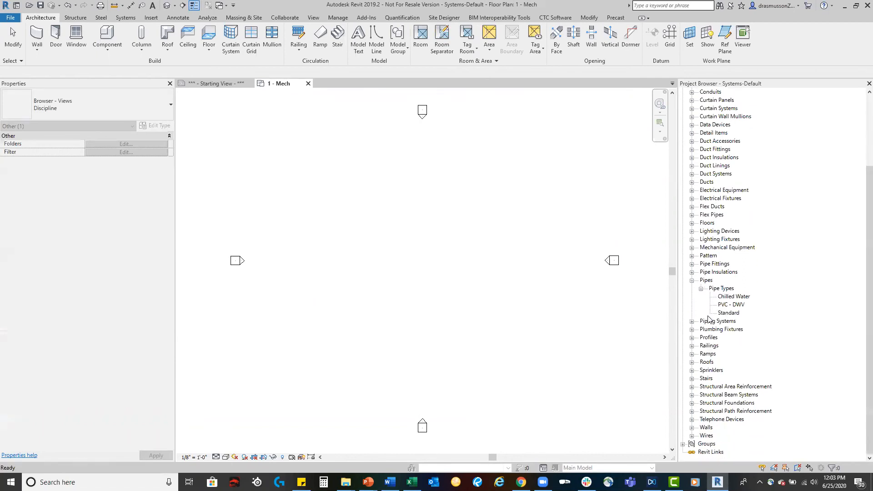
Expand the Piping Systems family to list its piping system types
click(691, 321)
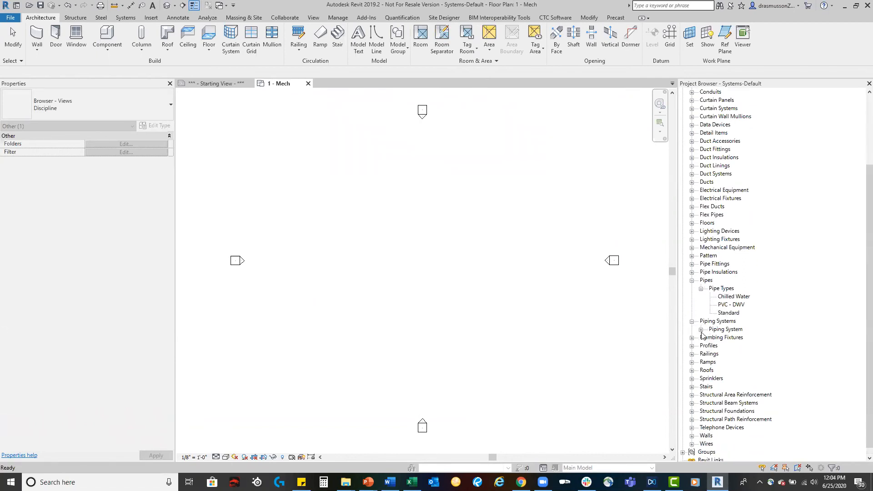
click(702, 329)
scroll(735, 311, down, 1)
scroll(735, 311, down, 5)
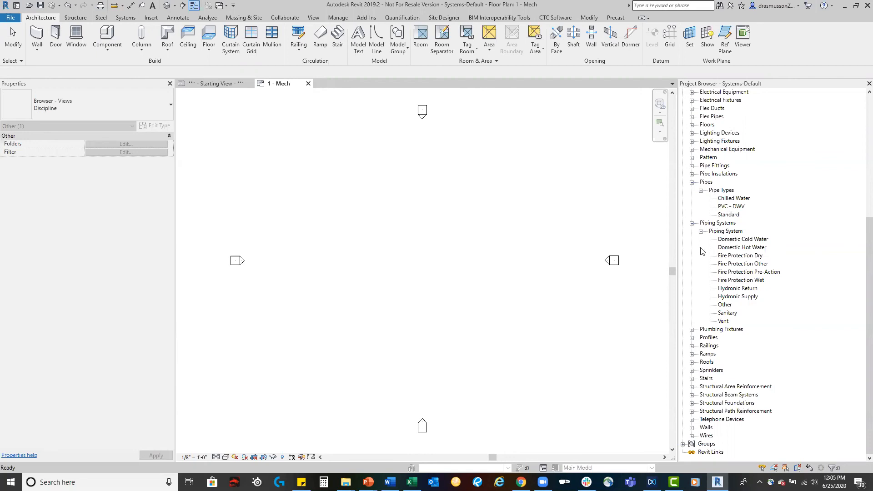
Review the routing preferences of the PVC - DWV pipe type, then leave them without saving
right_click(731, 209)
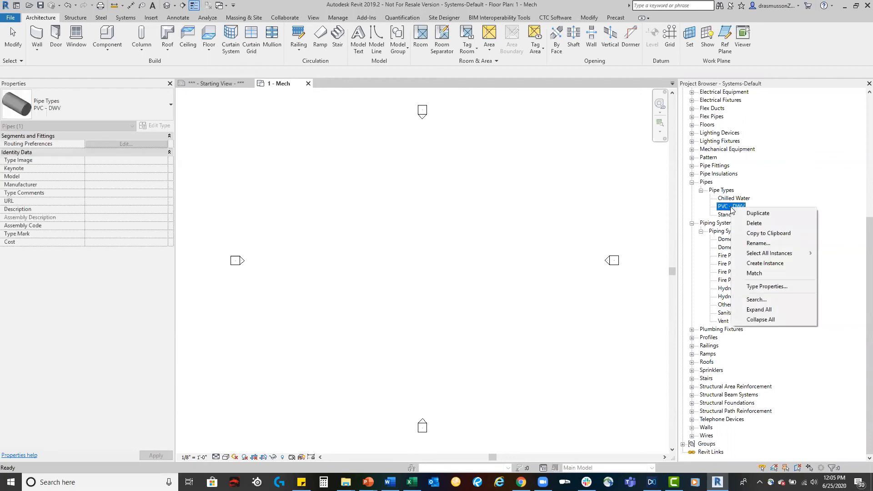
click(773, 287)
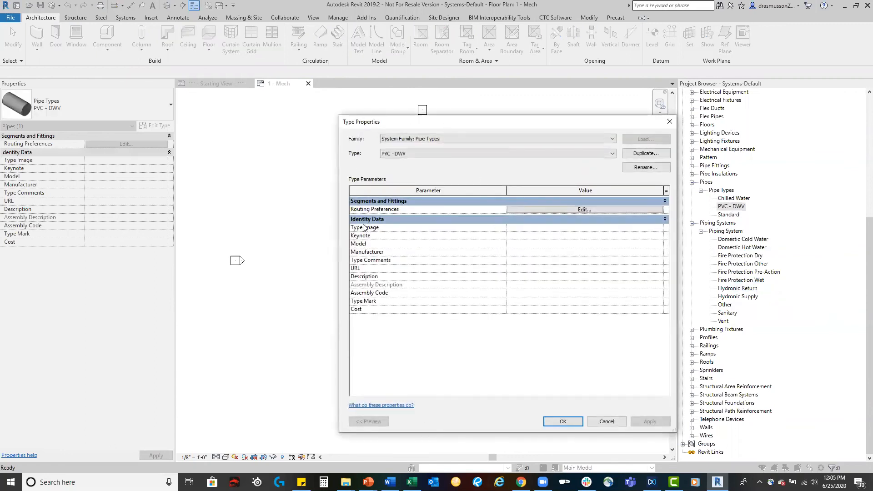
click(544, 209)
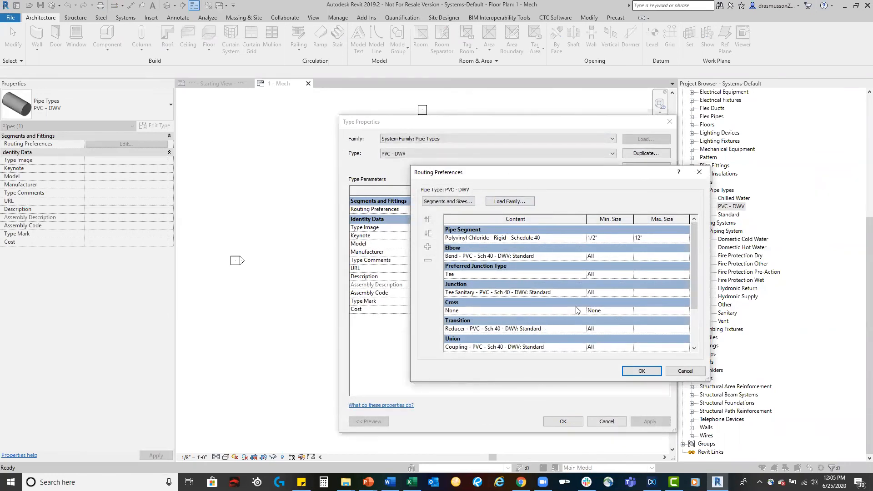
click(689, 372)
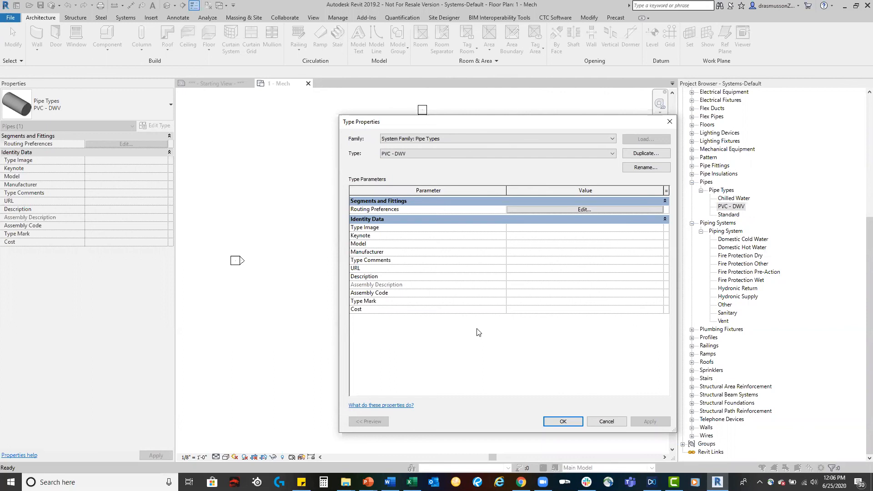
Reopen the PVC - DWV routing preferences in an enlarged window and check the options for Preferred Junction Type
click(579, 208)
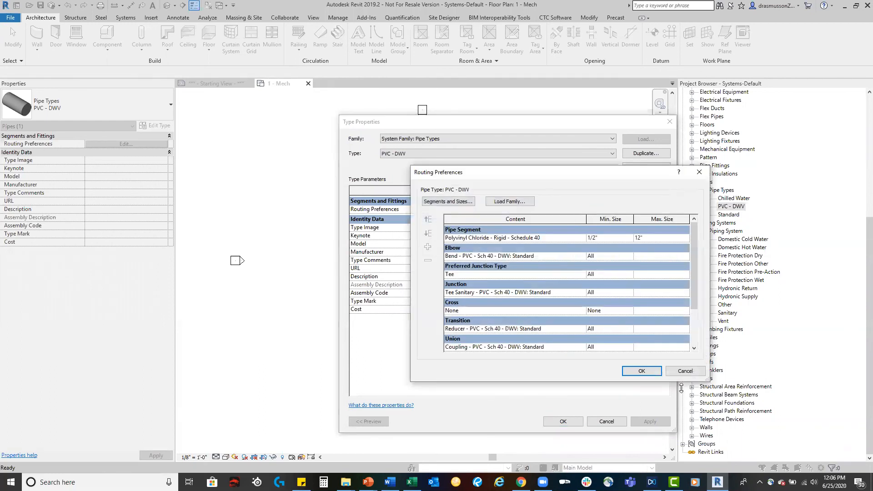
drag(564, 173, 435, 82)
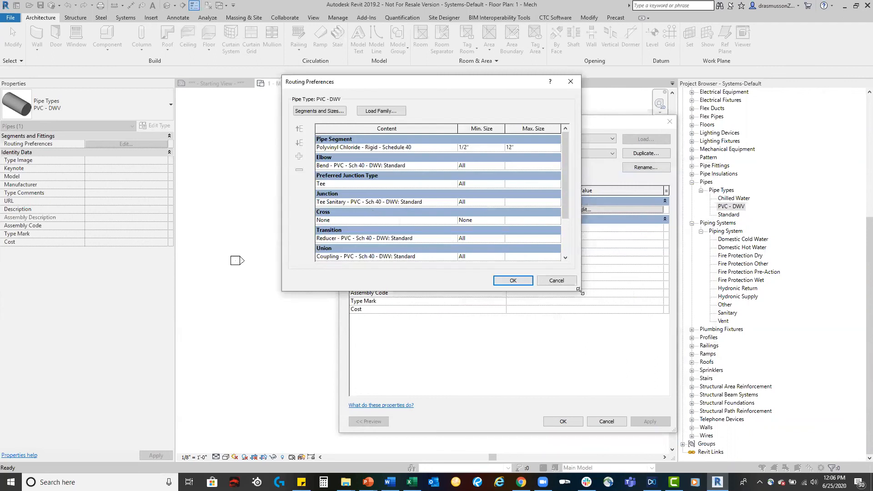
drag(580, 291, 685, 396)
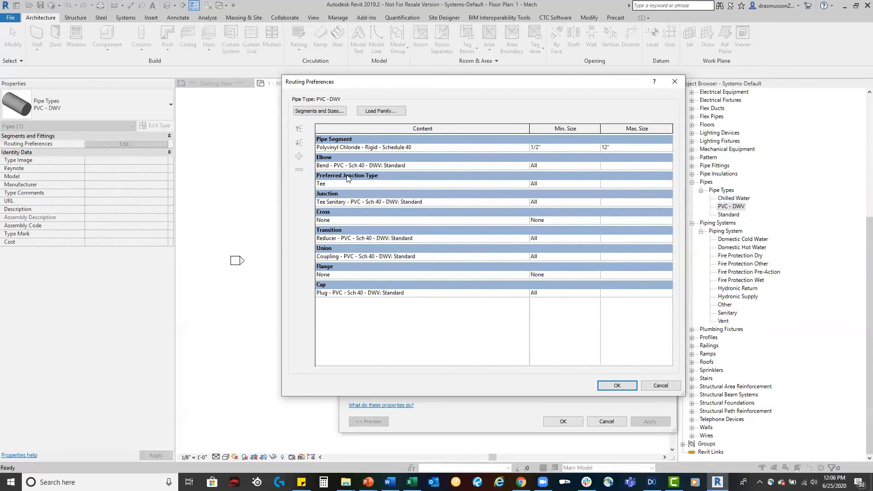
click(364, 183)
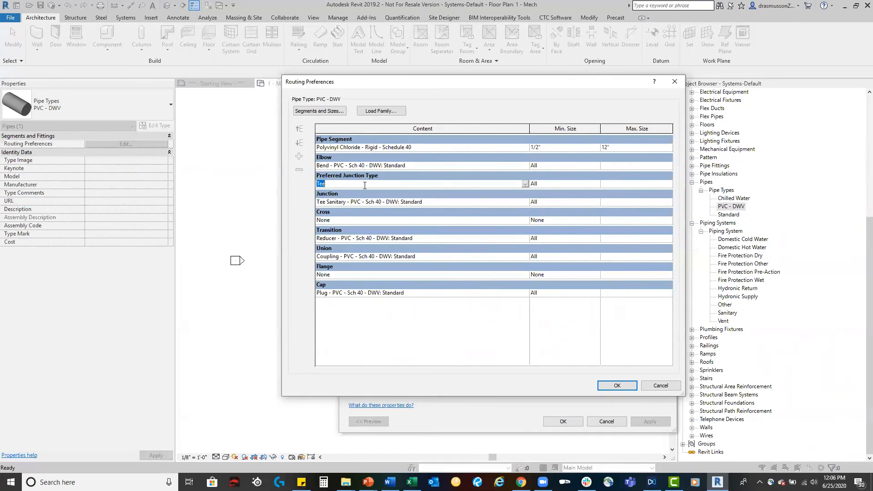
click(524, 185)
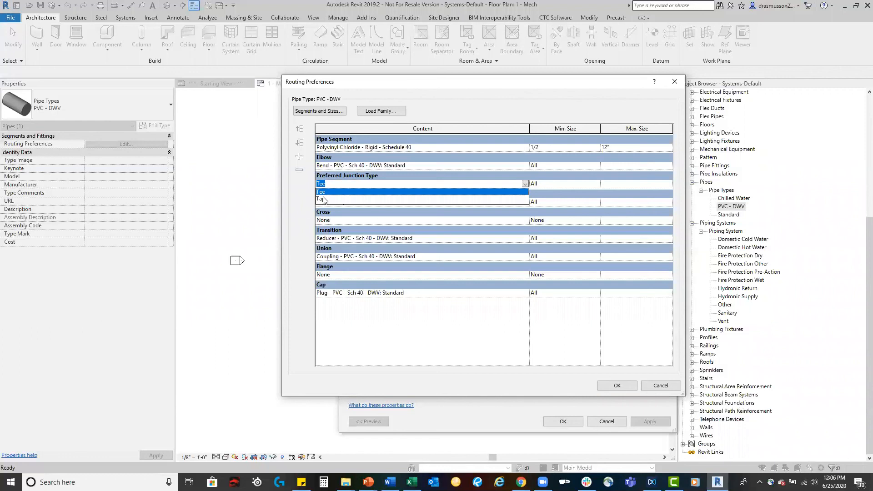
click(351, 315)
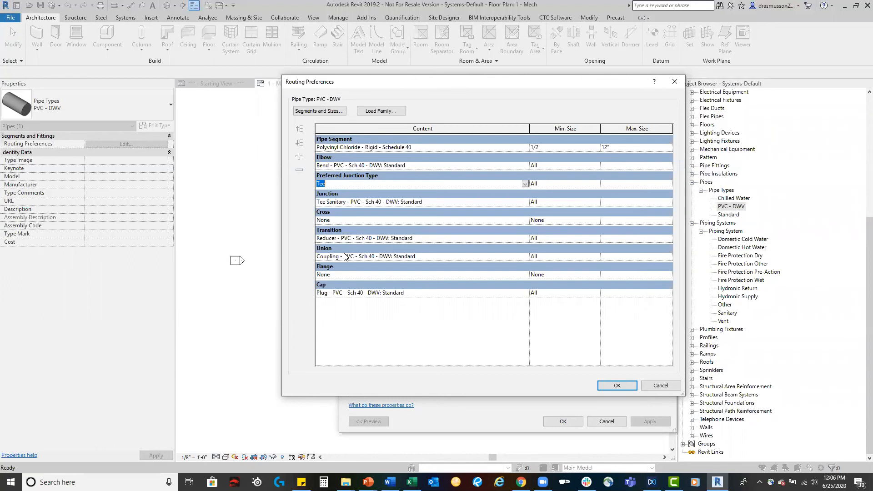
Examine the Junction fitting assigned to PVC - DWV, then cancel out of the routing preferences and type properties
click(467, 202)
click(466, 202)
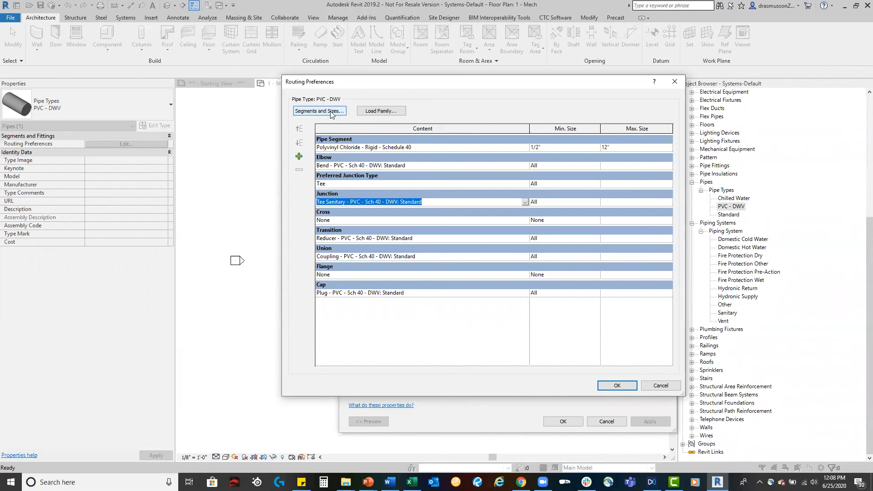
click(662, 386)
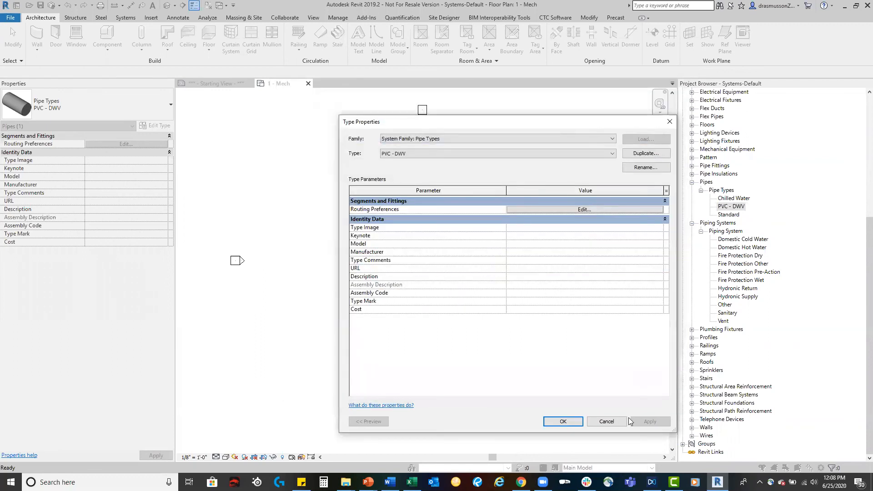
click(606, 422)
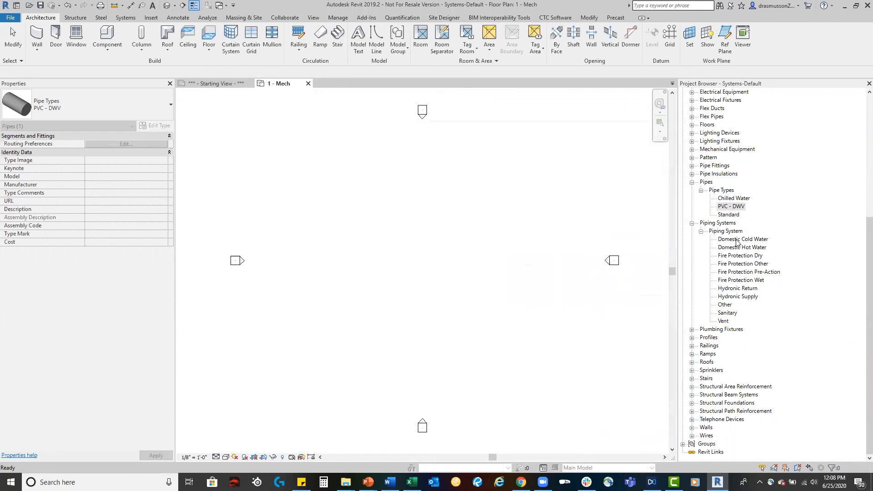
Examine the Domestic Cold Water piping system's type properties and line graphic overrides, then cancel out of both
right_click(737, 240)
click(772, 319)
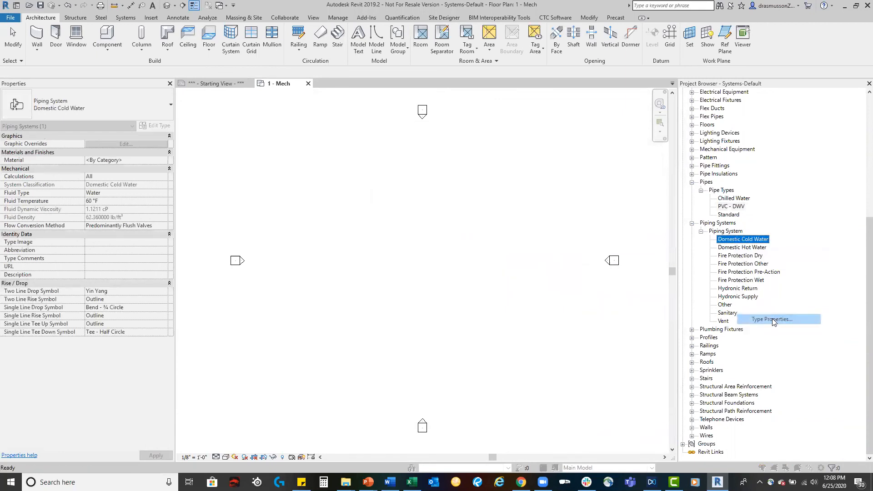
drag(500, 126, 369, 79)
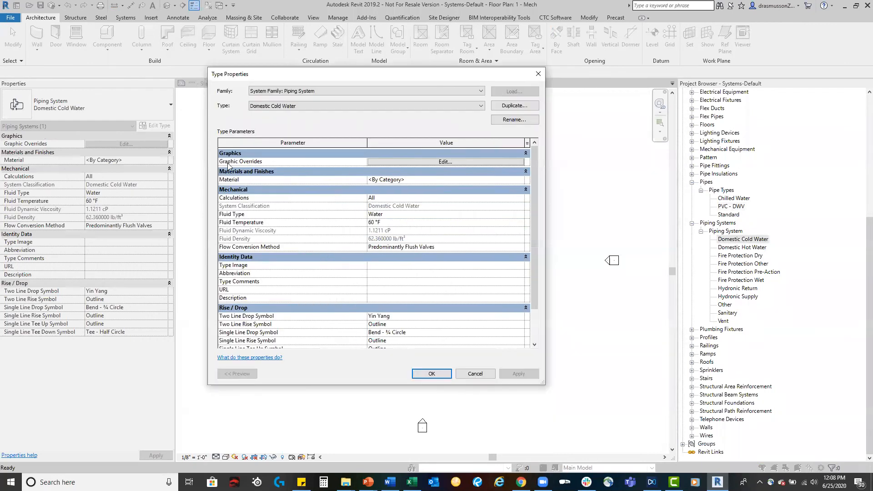
click(388, 164)
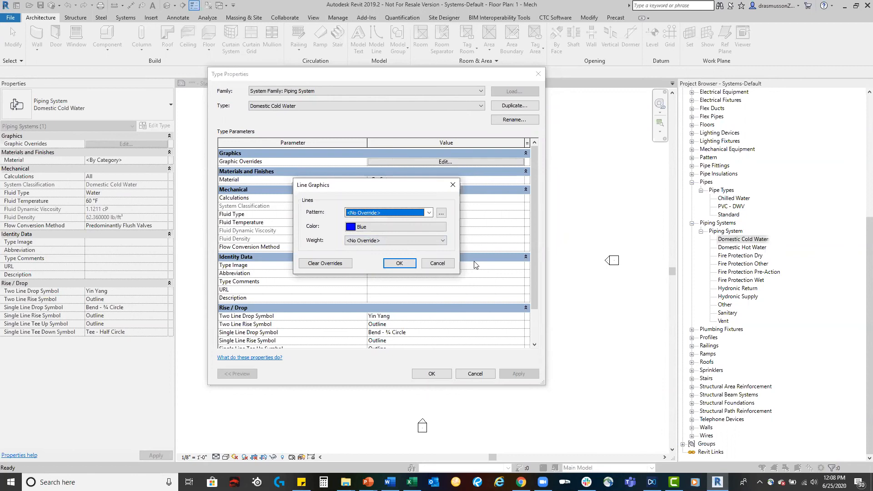
click(438, 263)
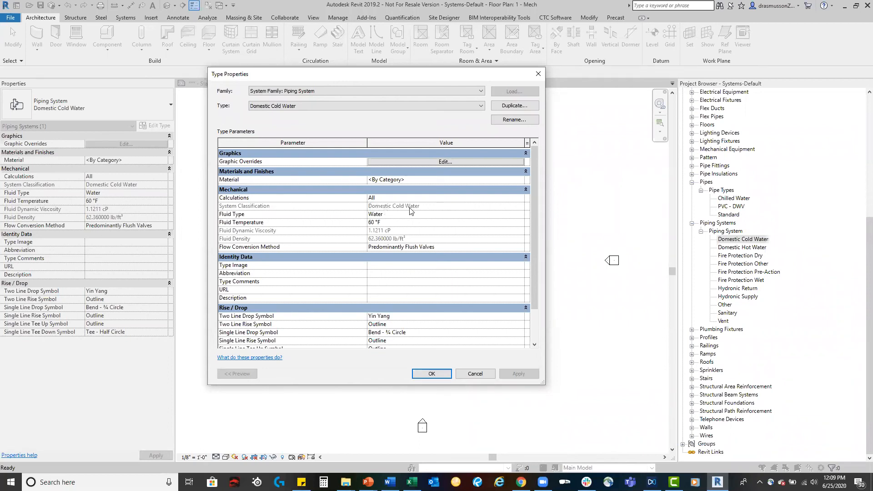
click(475, 375)
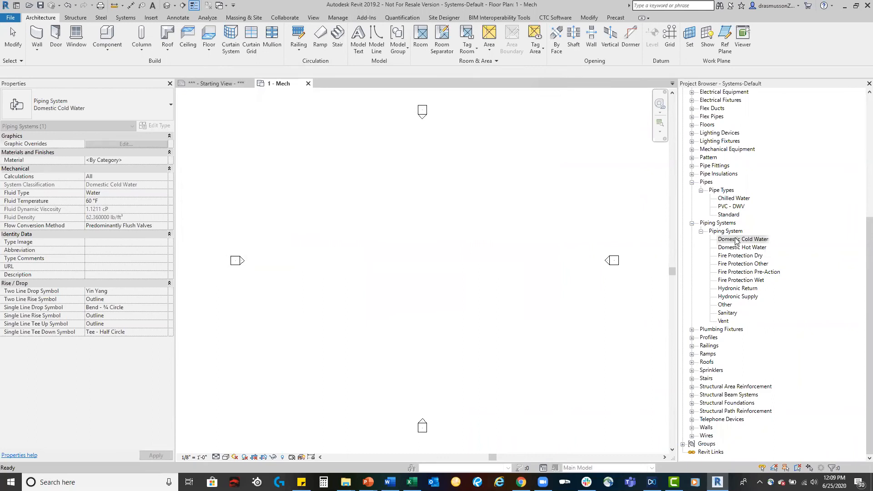
Duplicate the Domestic Cold Water piping system and review the type properties of the copy
right_click(735, 239)
click(762, 242)
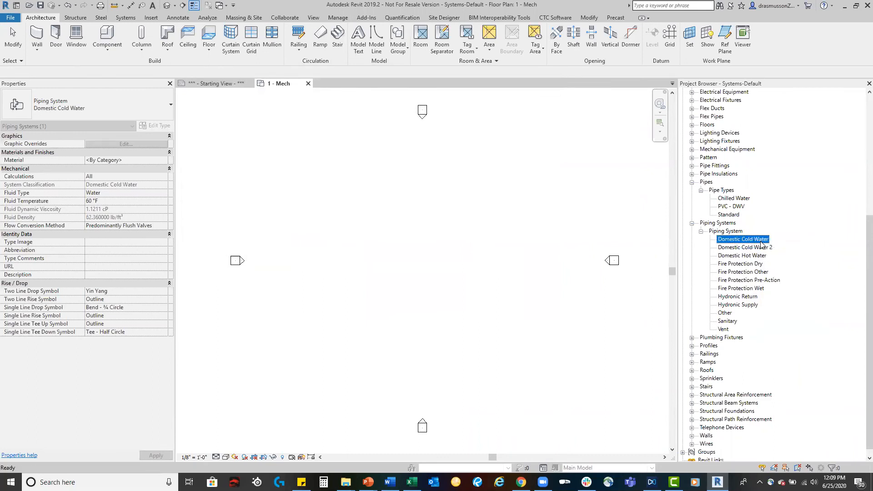
right_click(747, 248)
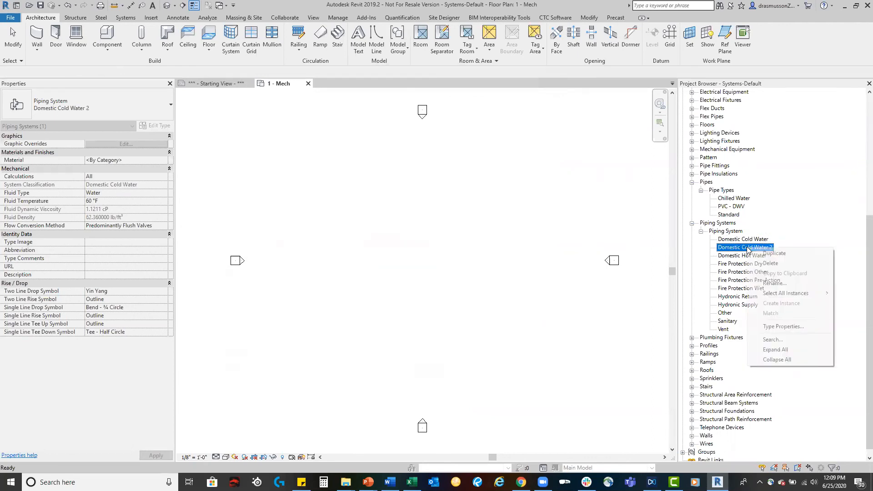
click(777, 327)
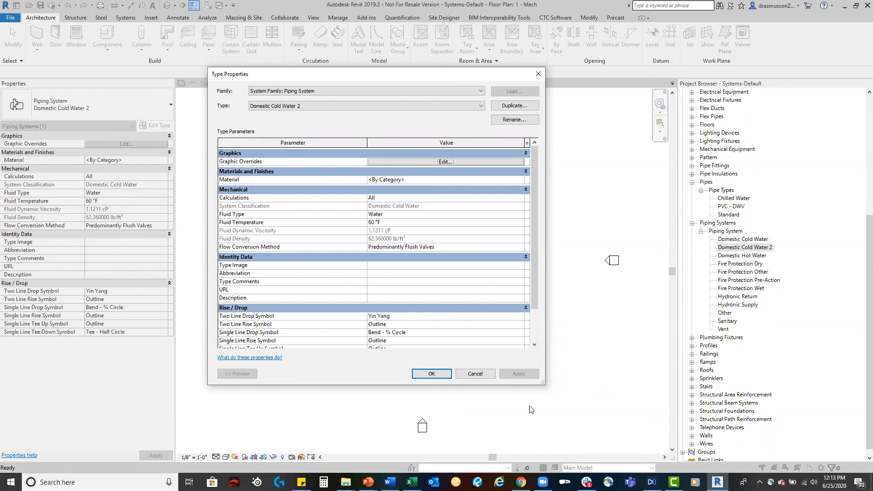
click(475, 374)
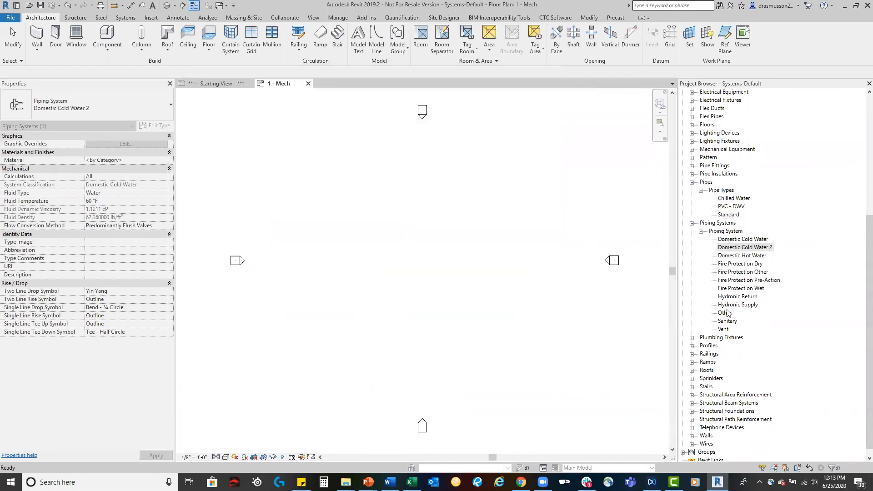
Try to delete the Other piping system type
click(725, 314)
right_click(726, 313)
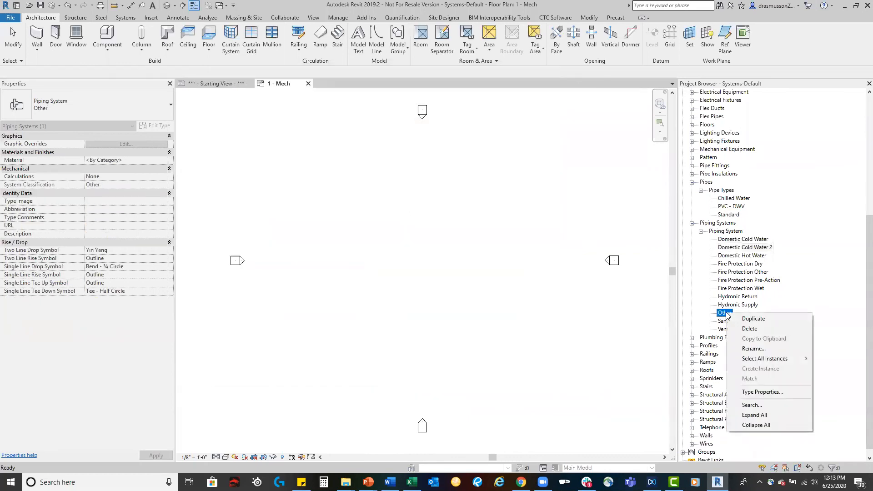
click(765, 328)
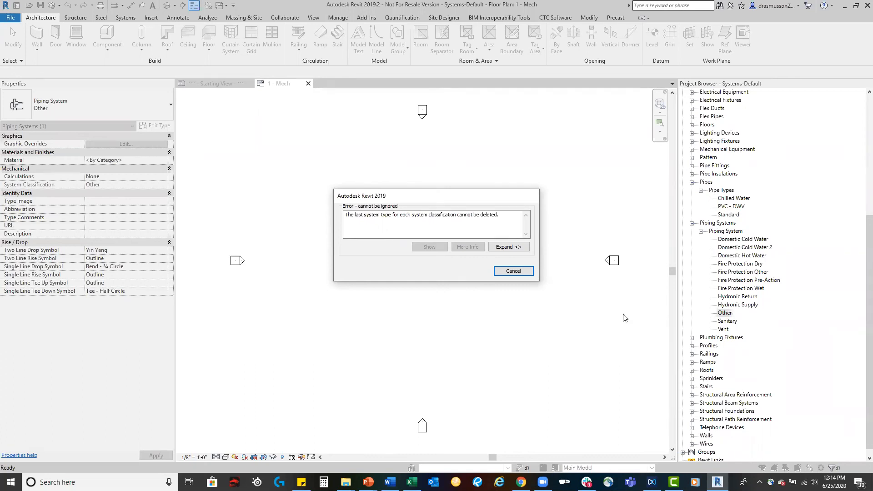
Dismiss the deletion error, review the type properties of the Chilled Water pipe type, and cancel out of them
click(513, 271)
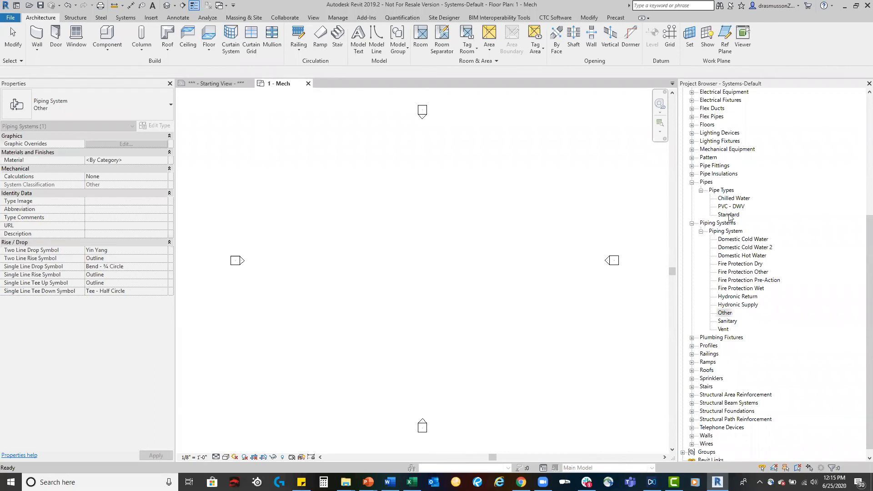
click(732, 200)
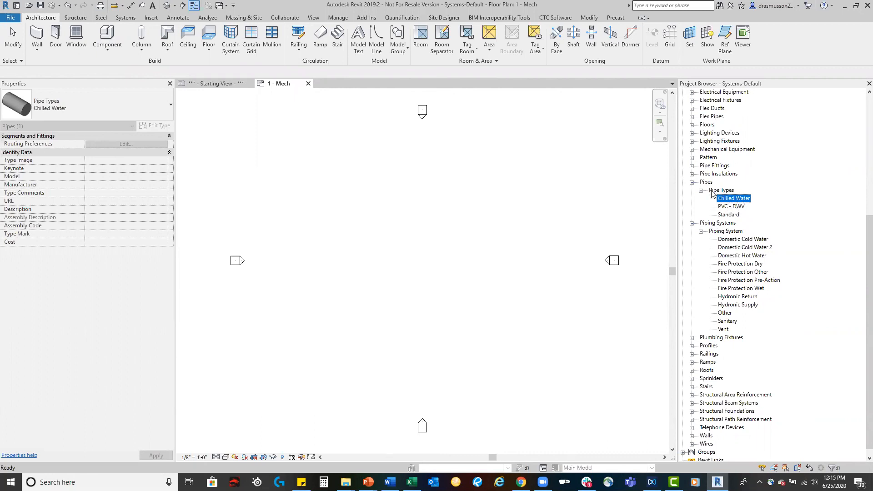
right_click(738, 198)
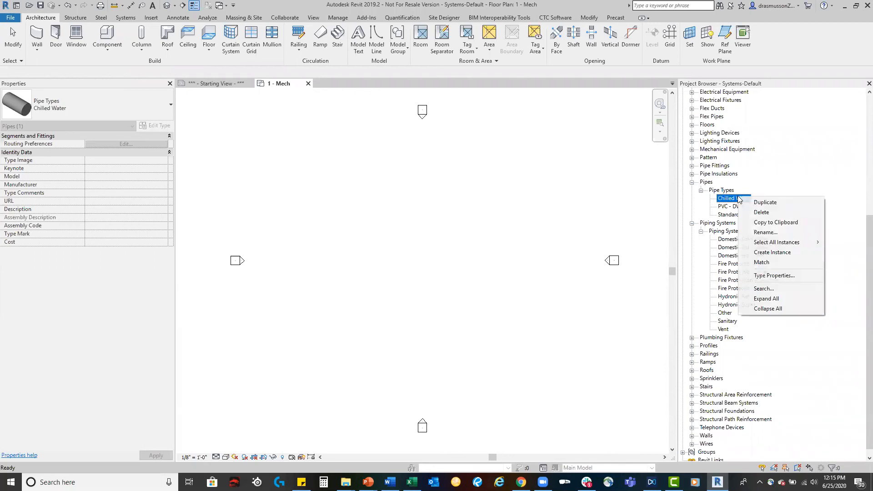
click(794, 276)
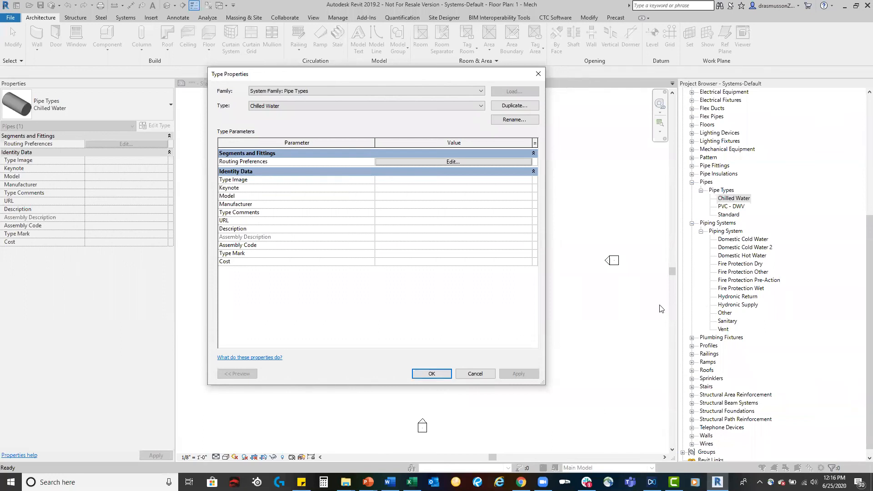
click(475, 374)
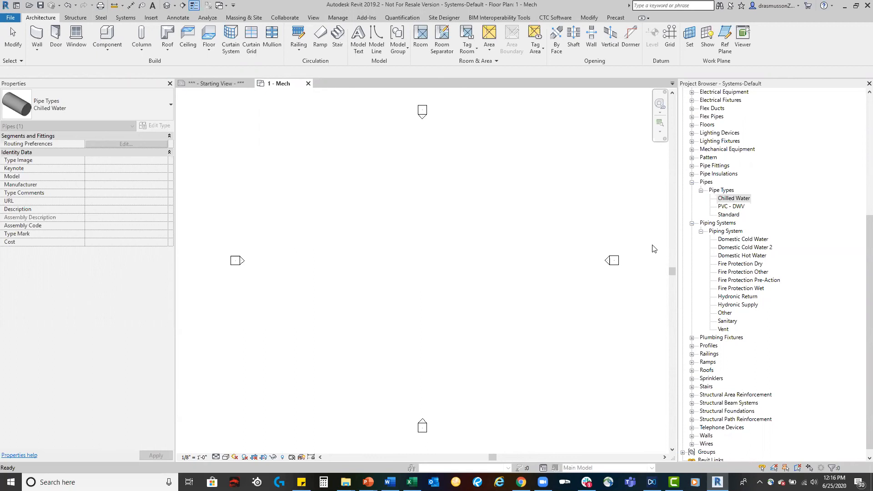
Switch to the MEP19_MEPP Sample Project and open Plumbing Demolition Plan-01 from the Construction Documents plumbing floor plans
click(215, 84)
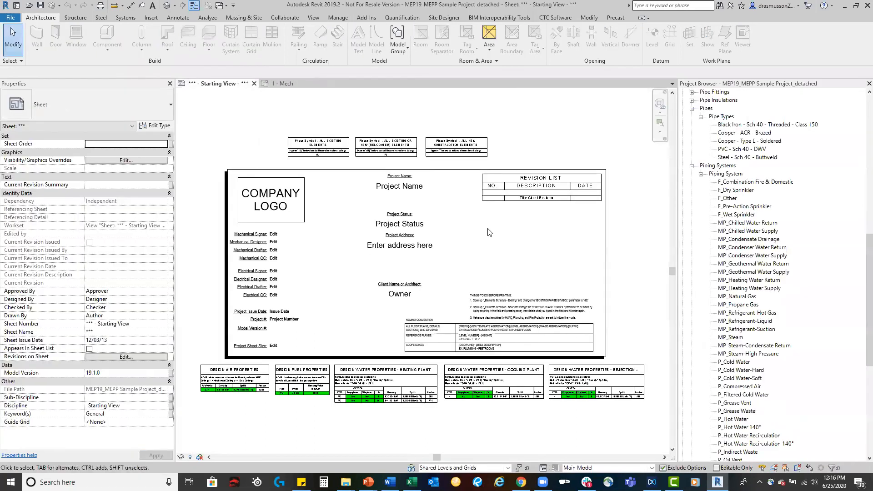
scroll(765, 193, up, 2)
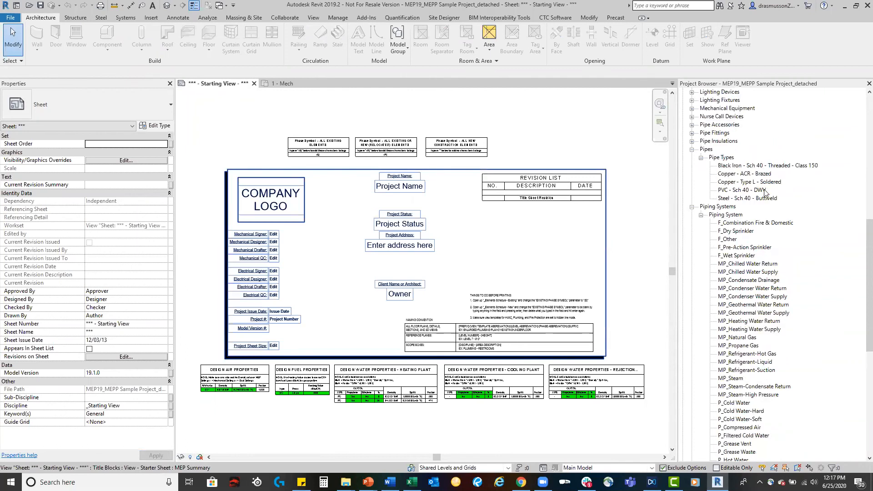
scroll(765, 193, up, 13)
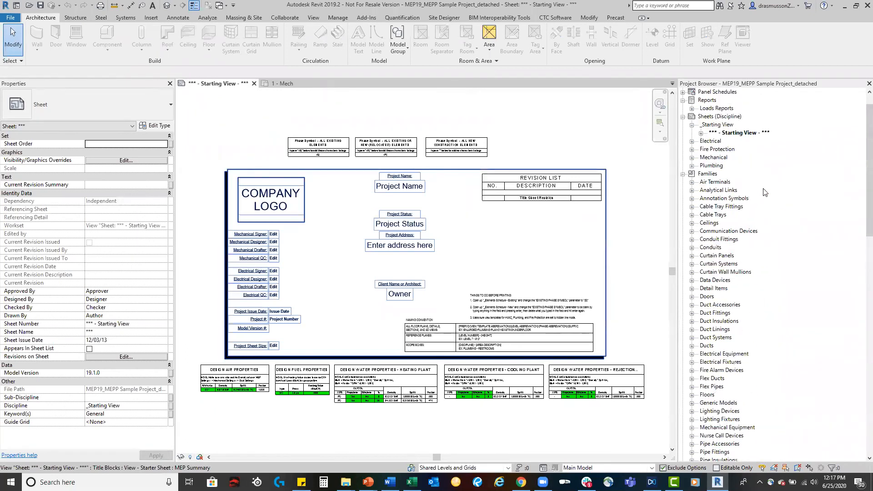
scroll(766, 193, up, 1)
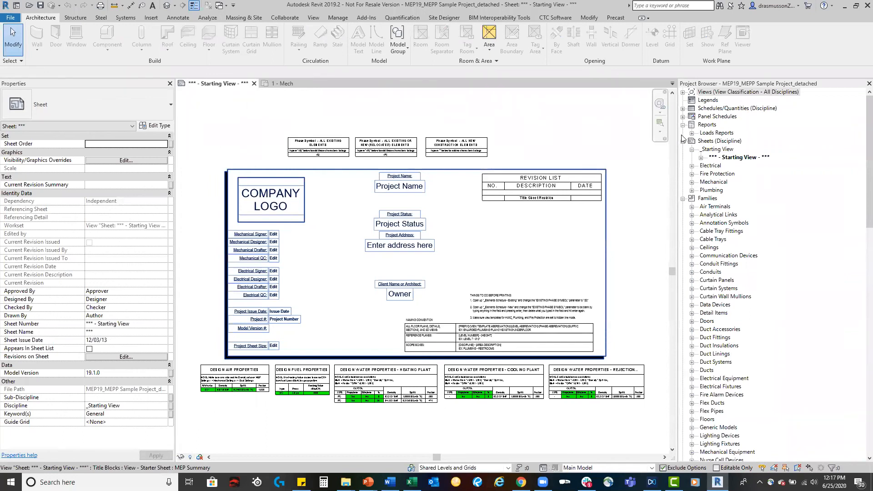
click(683, 93)
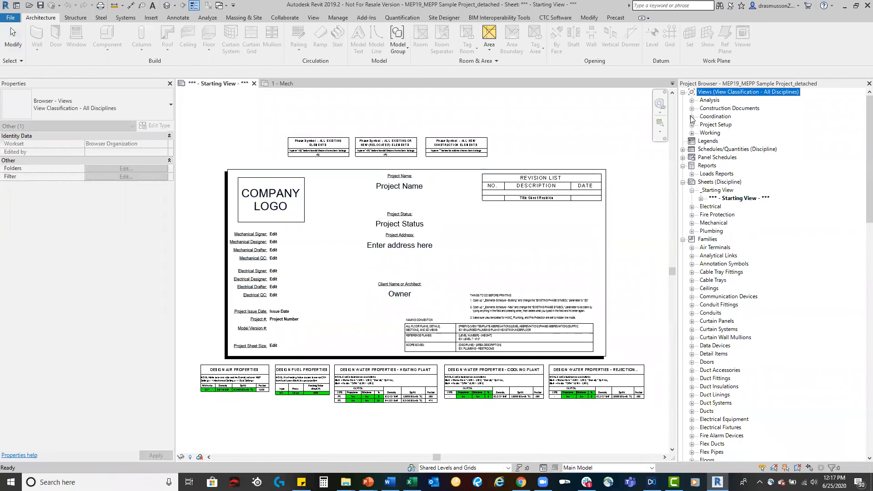
click(692, 109)
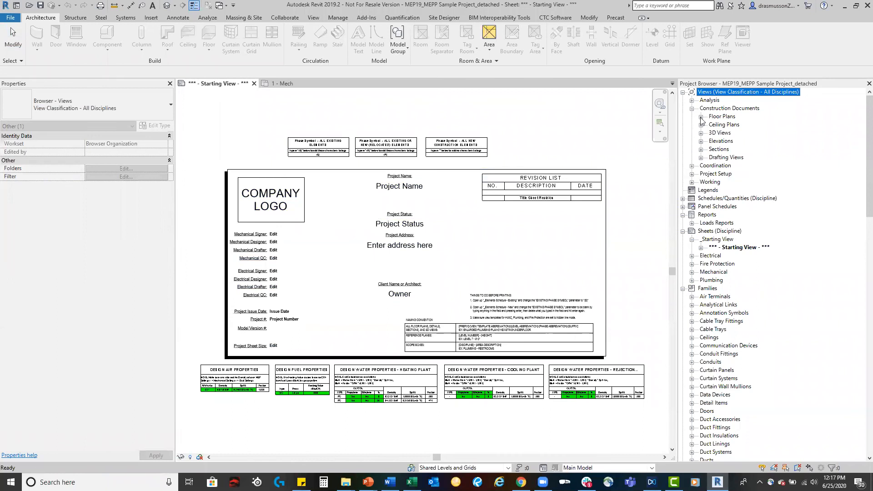
click(701, 117)
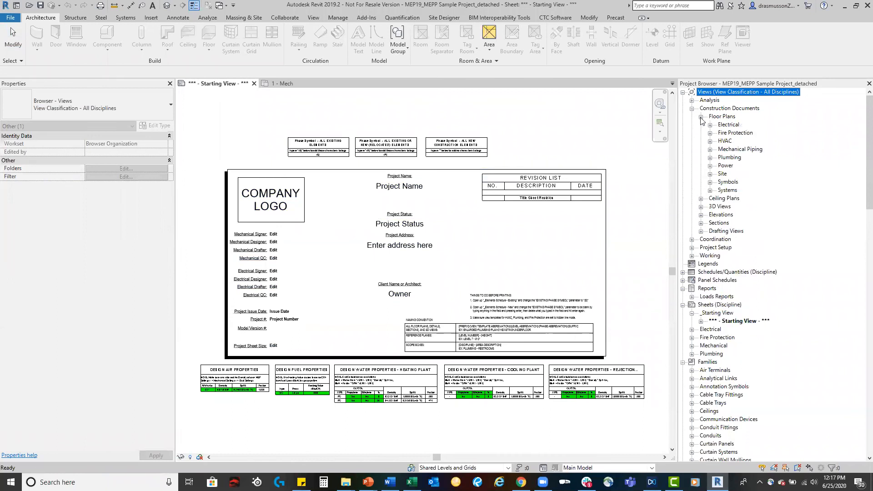
click(710, 158)
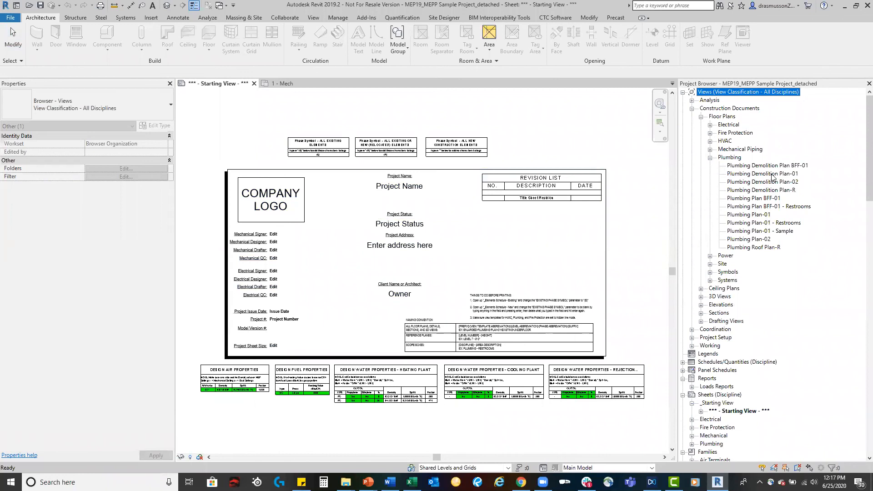
double_click(771, 174)
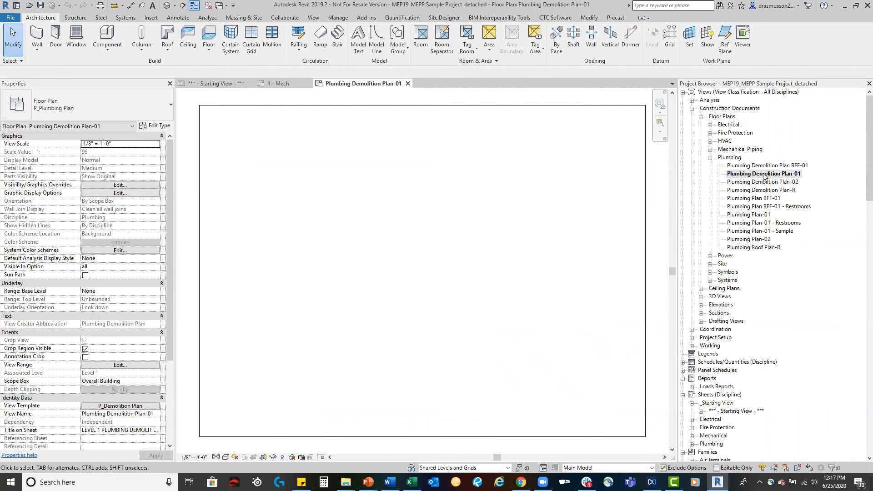
Open Plumbing Plan-01 and inspect the properties of the vertical PVC - Sch 40 - DWV vent pipe beside the restroom lavatories
click(761, 215)
double_click(737, 217)
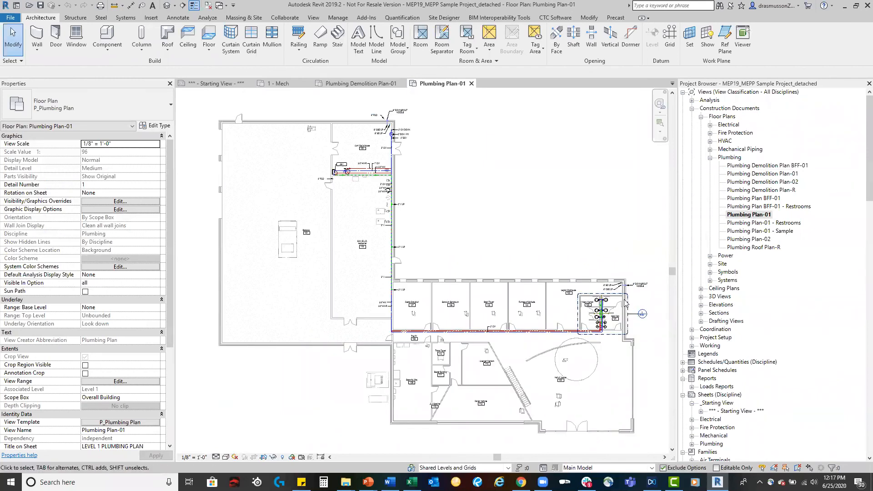
scroll(605, 309, up, 5)
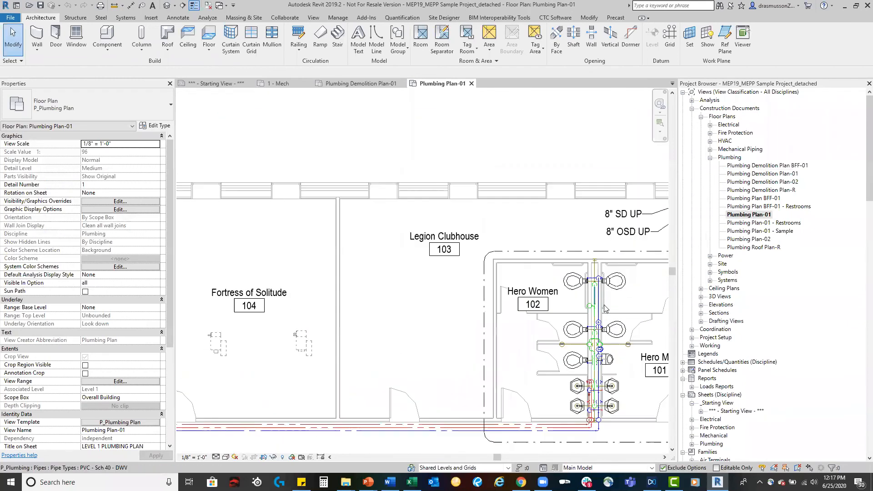
scroll(591, 314, up, 3)
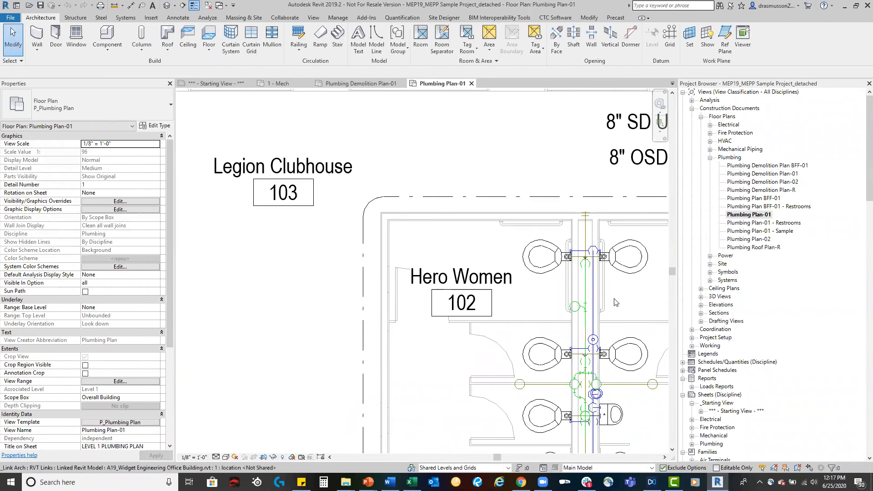
scroll(585, 251, up, 1)
scroll(586, 251, down, 5)
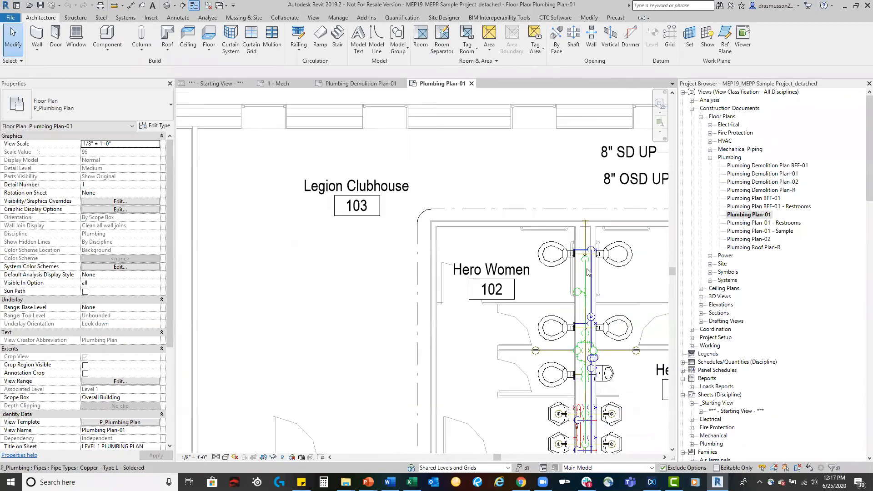
scroll(586, 353, up, 10)
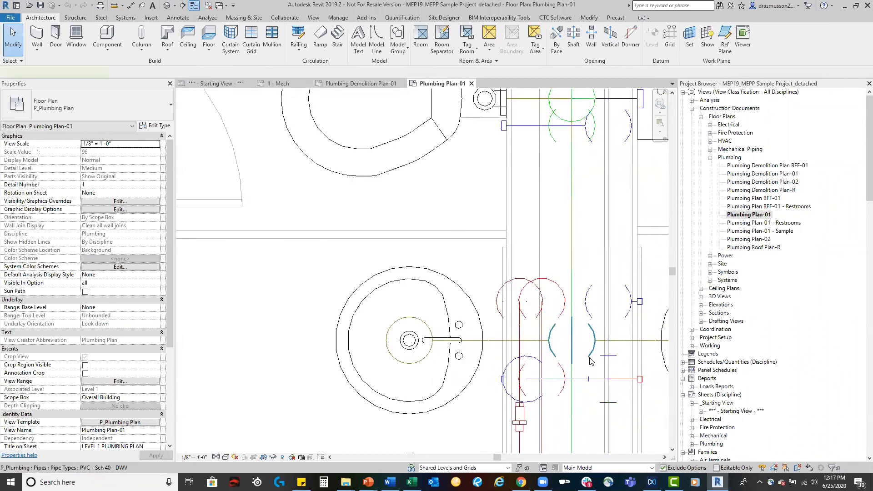
click(589, 360)
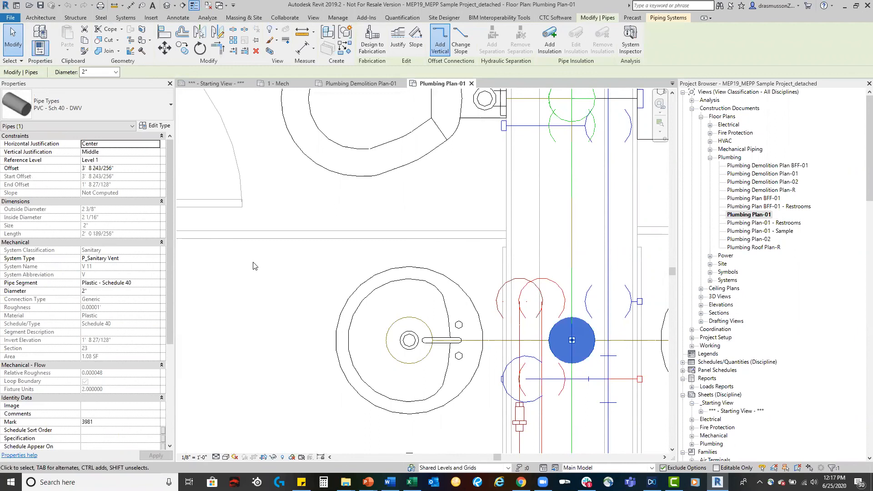
click(259, 285)
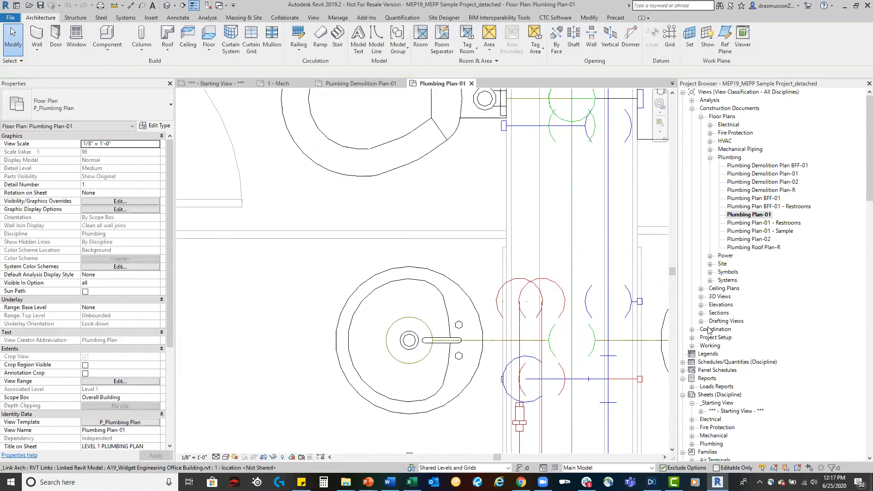
Open Working-Plumbing Plan-01 from the Working plumbing floor plans and examine the piping between the restrooms up close
click(692, 346)
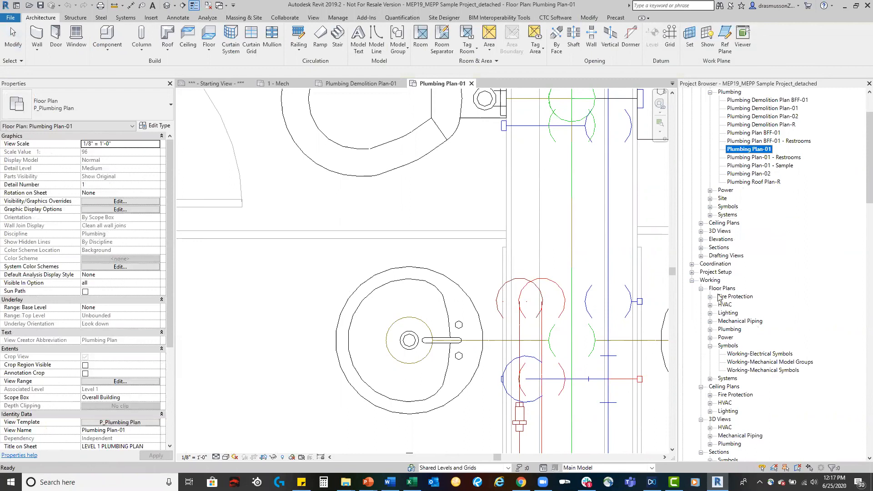
click(710, 329)
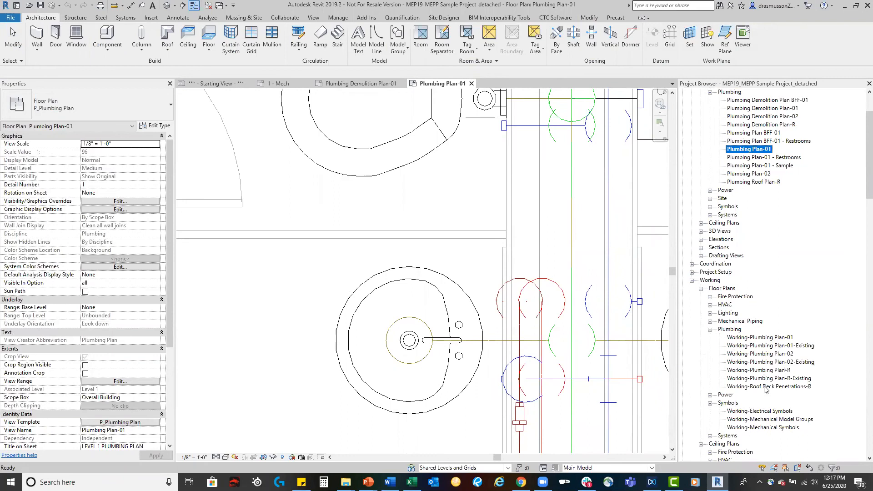
double_click(774, 339)
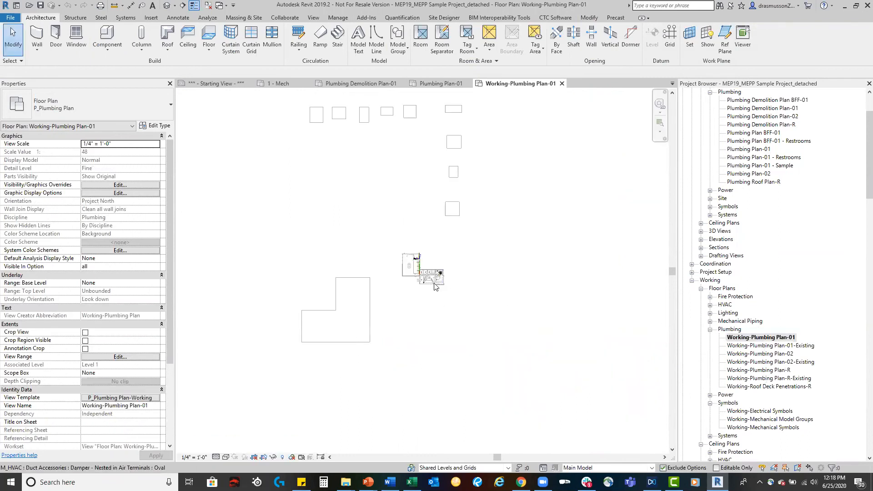
scroll(455, 270, up, 5)
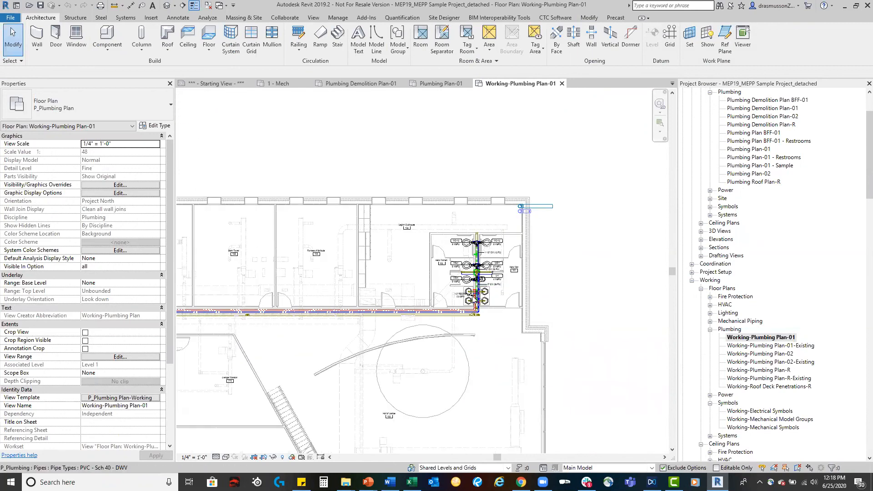
scroll(489, 272, up, 5)
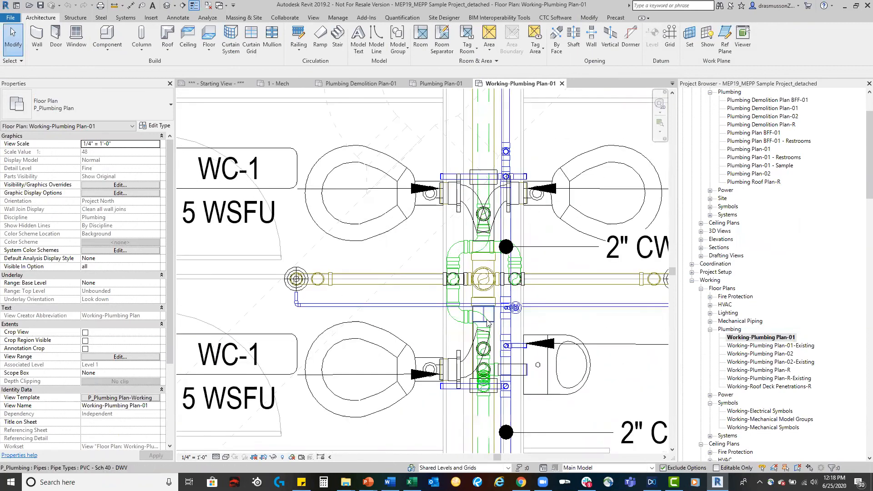
scroll(481, 445, down, 3)
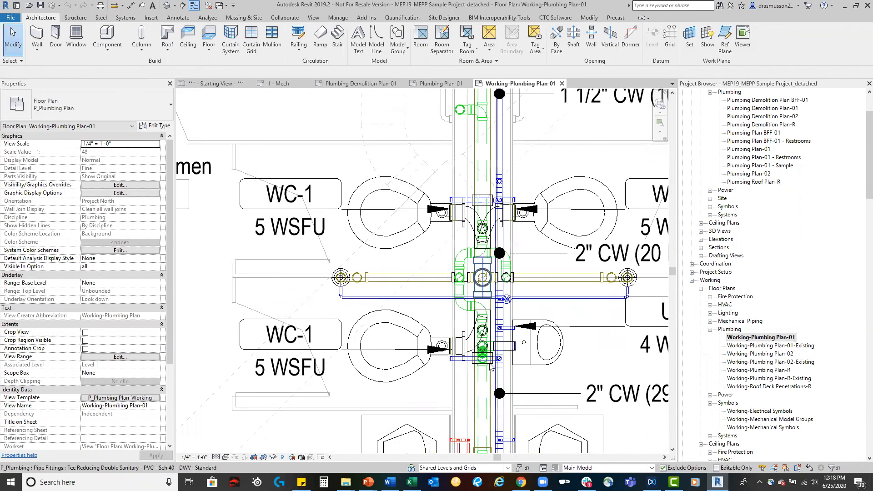
scroll(481, 445, up, 4)
scroll(513, 378, up, 3)
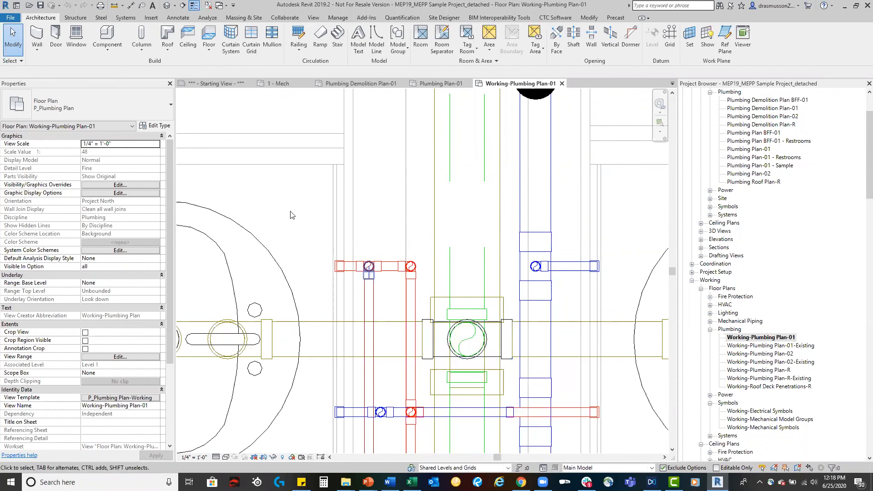
Turn off Thin Lines and select the Tee Reducing Double Sanitary - System Split fitting between the lavatories
click(195, 5)
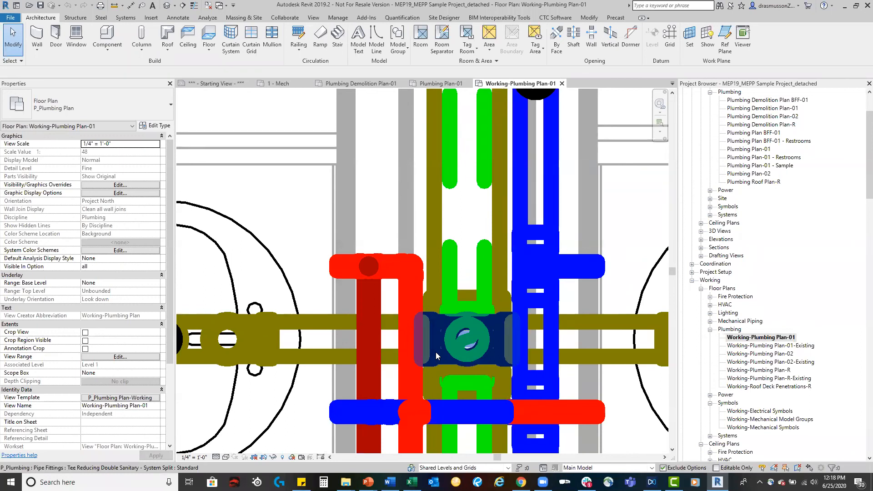
click(435, 352)
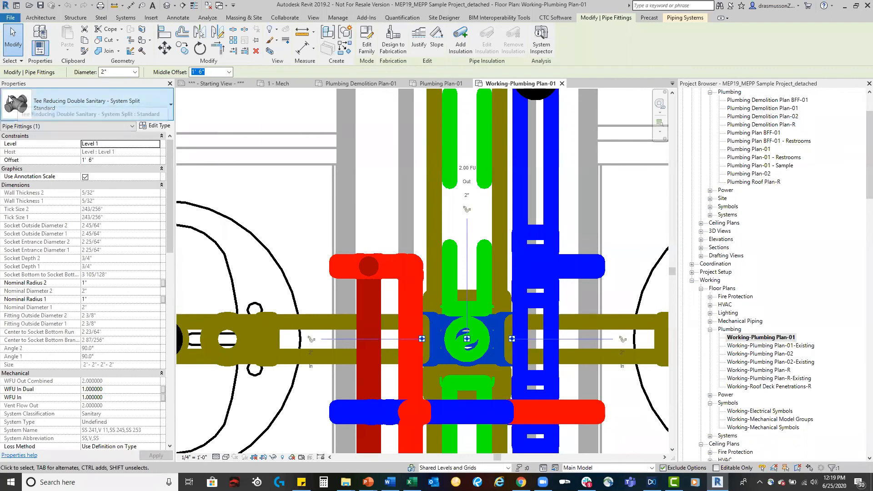
mouse_move(18, 107)
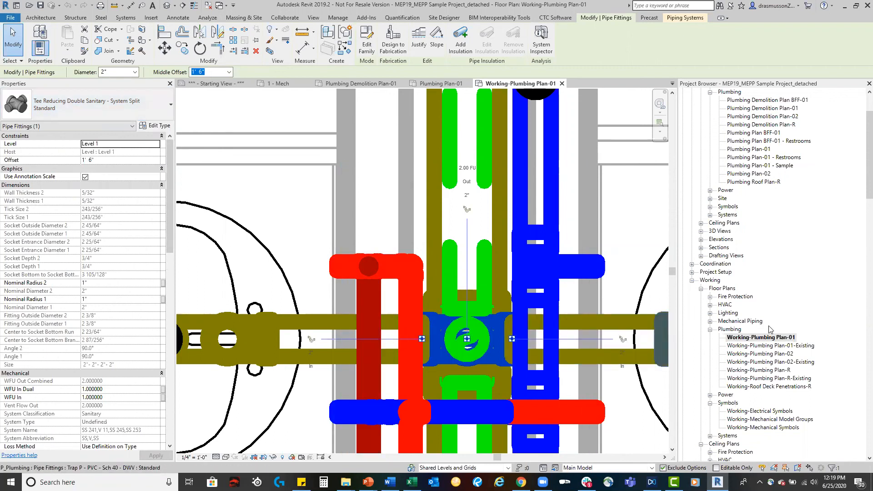
Review the sample project's pipe types and its list of piping system types among the families
scroll(765, 323, down, 3)
scroll(765, 322, down, 11)
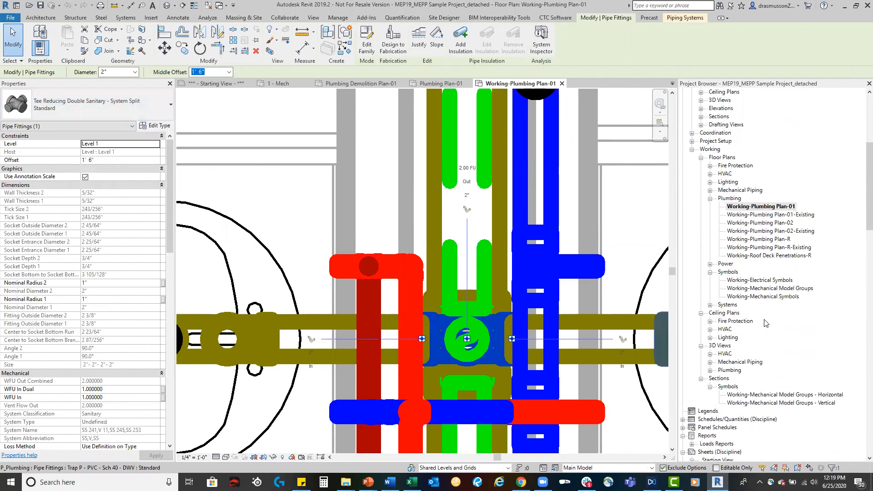
scroll(765, 319, down, 15)
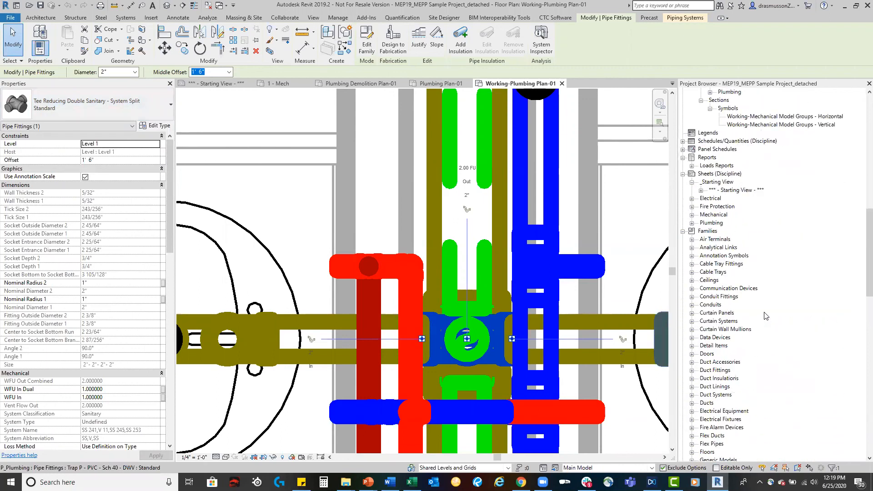
scroll(764, 312, down, 11)
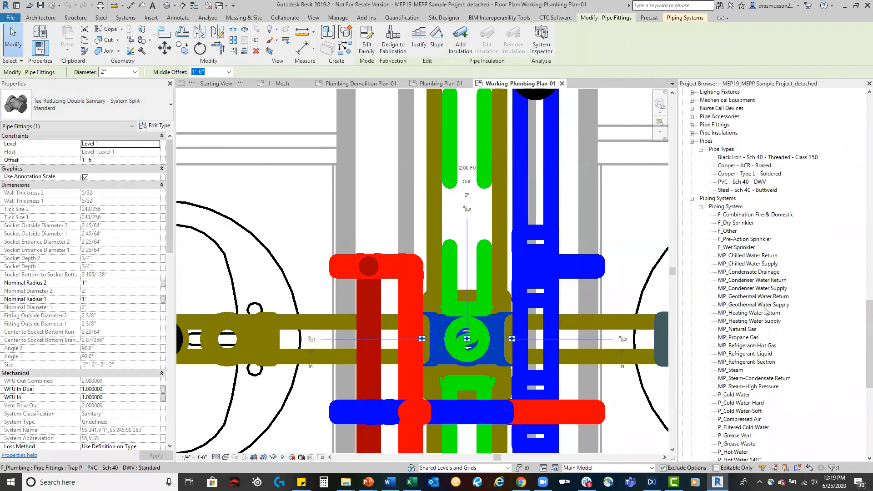
scroll(765, 312, up, 1)
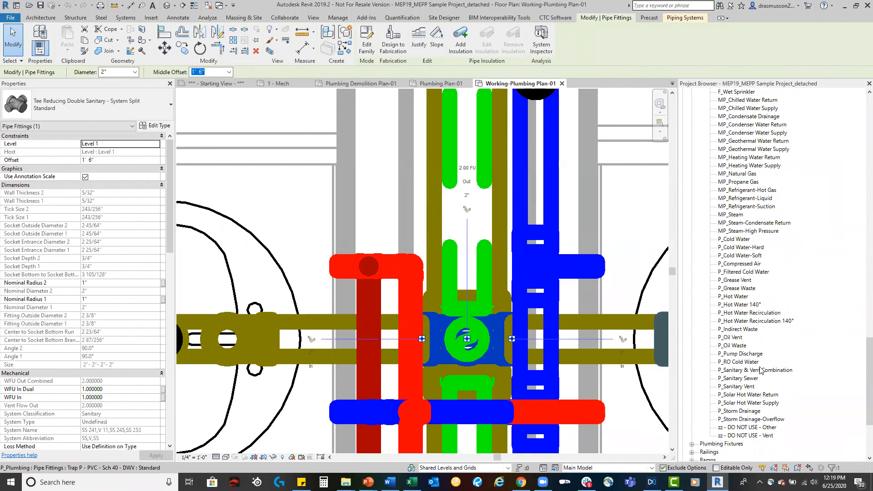
Compare the type properties of the P_Sanitary Vent and P_Sanitary Sewer piping systems, including their system classification
click(747, 387)
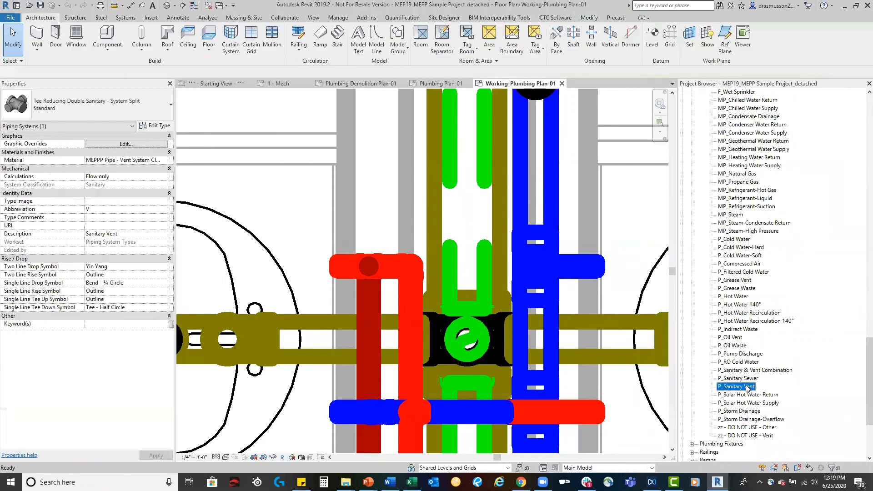
right_click(748, 387)
click(783, 346)
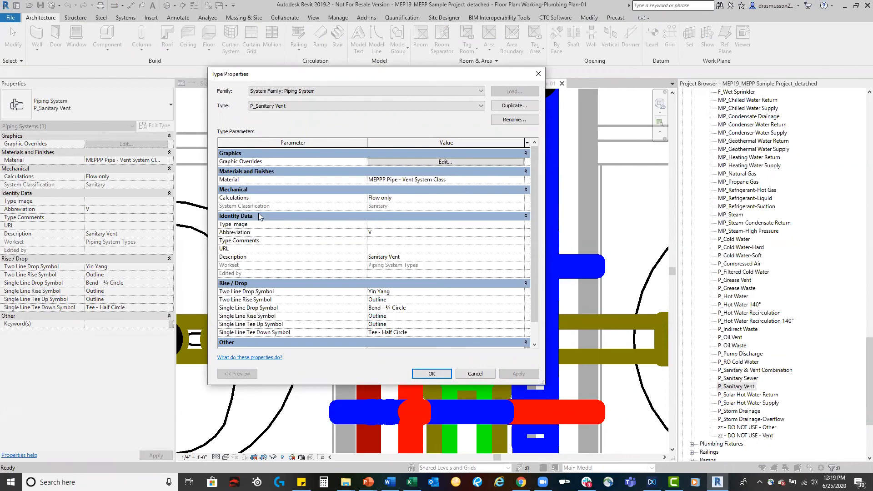
click(476, 374)
double_click(747, 379)
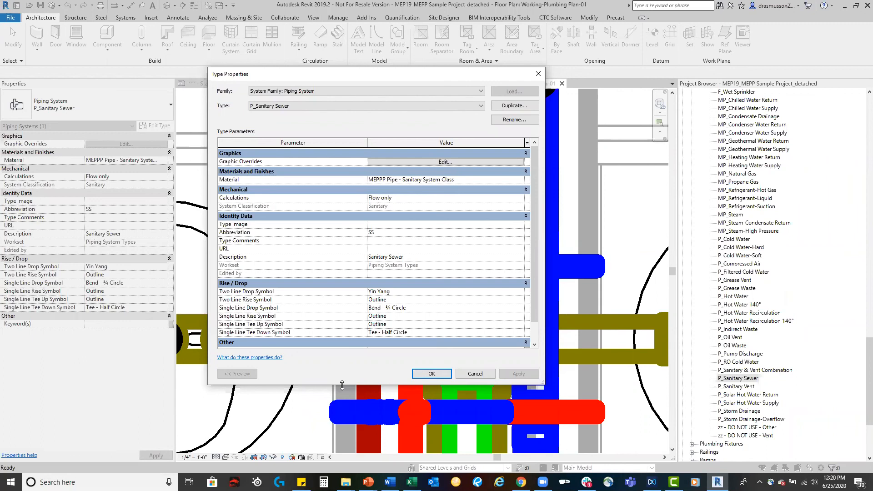
click(486, 372)
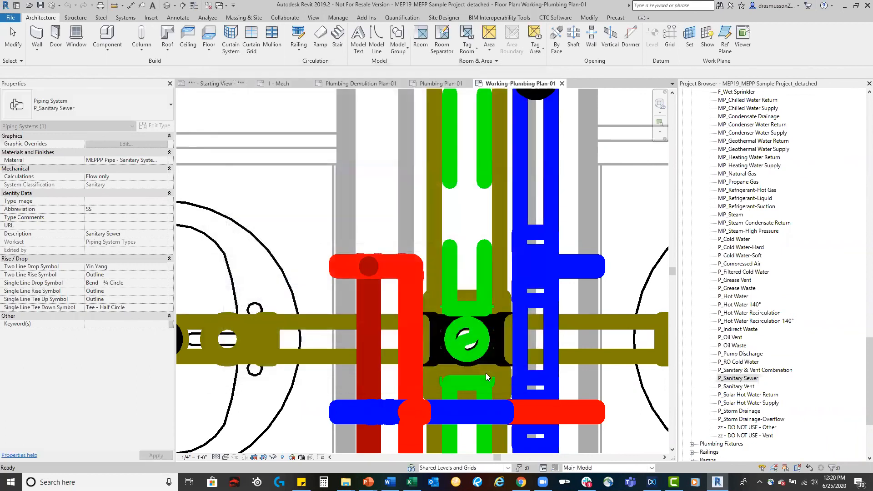
click(307, 225)
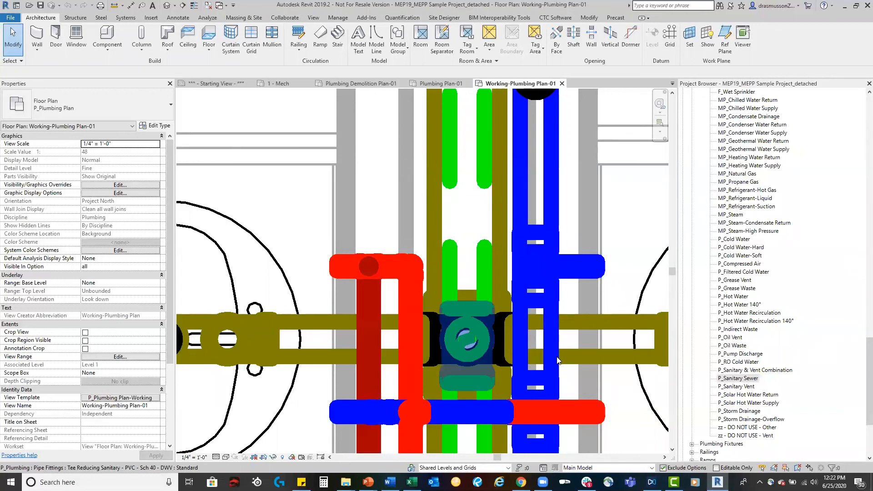
Inspect the MP_Natural Gas piping system's type properties, including its system classification and fluid type
right_click(748, 173)
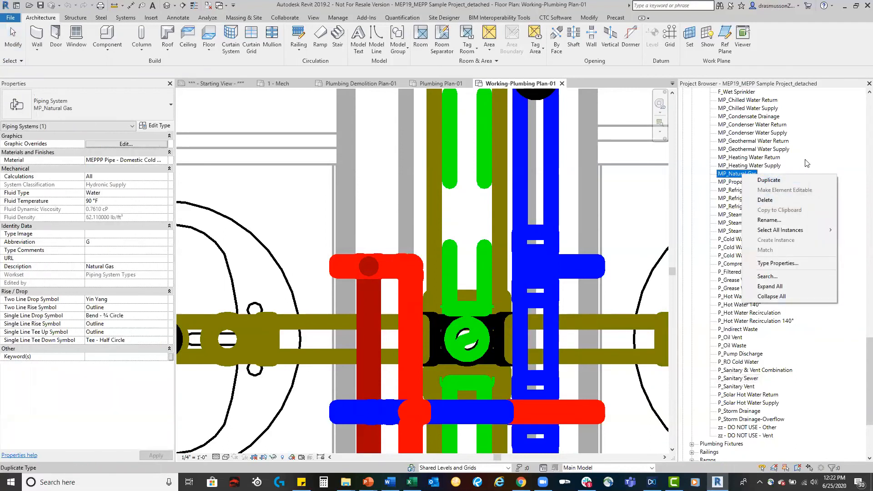
click(820, 155)
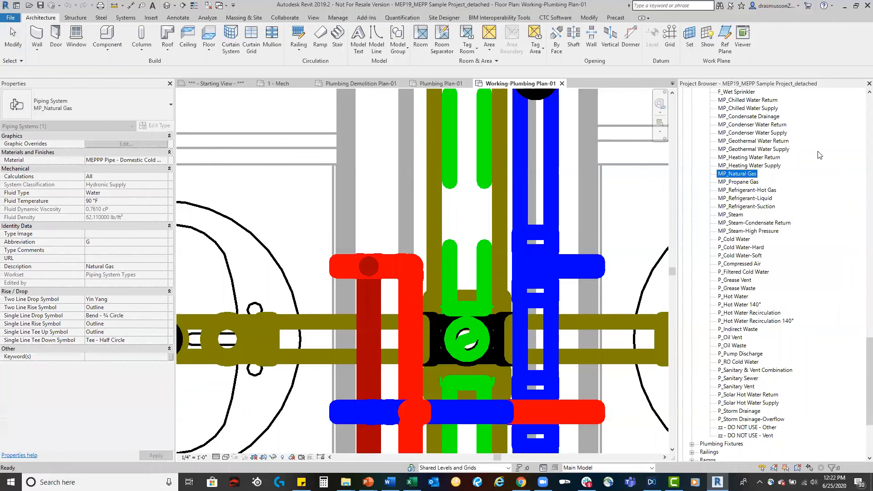
scroll(792, 229, up, 1)
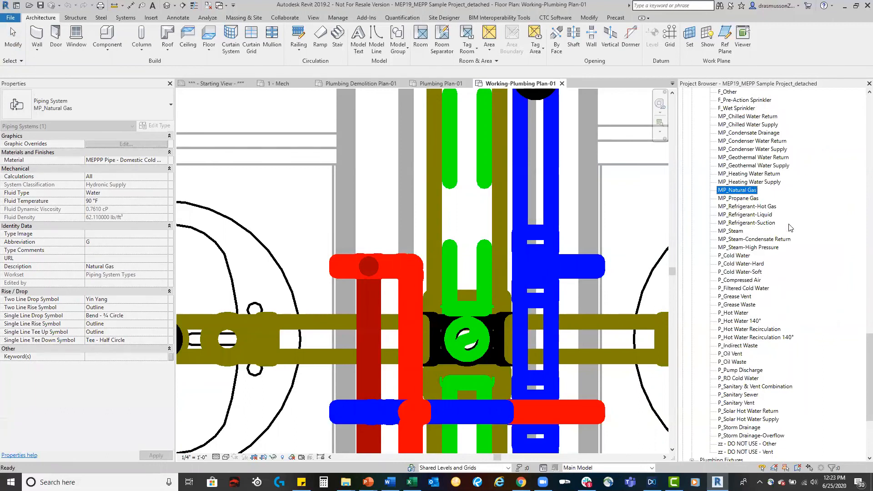
scroll(783, 210, up, 1)
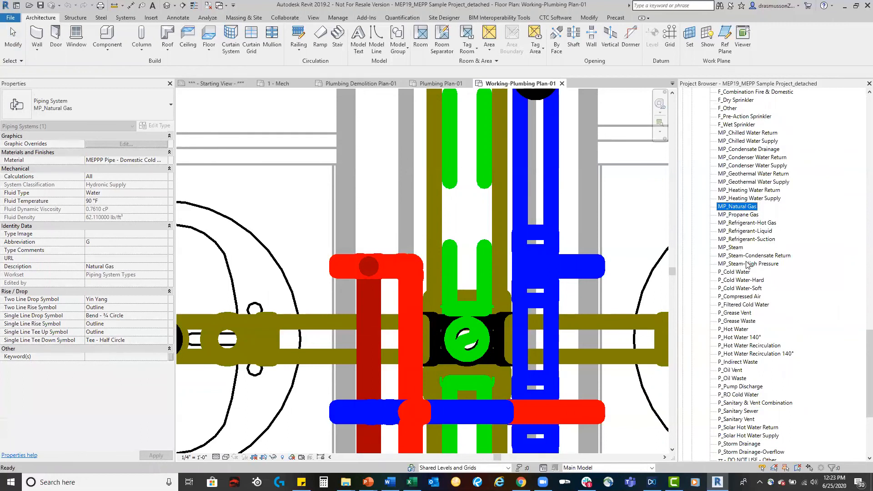
right_click(742, 207)
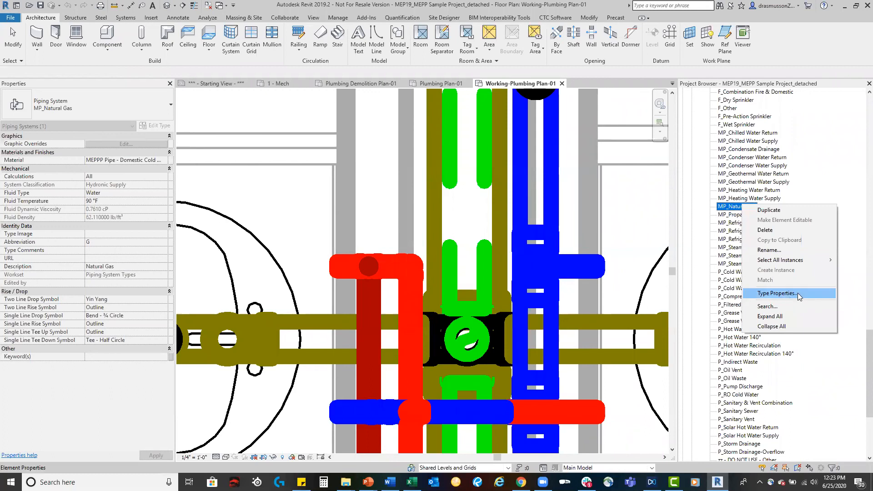
click(798, 293)
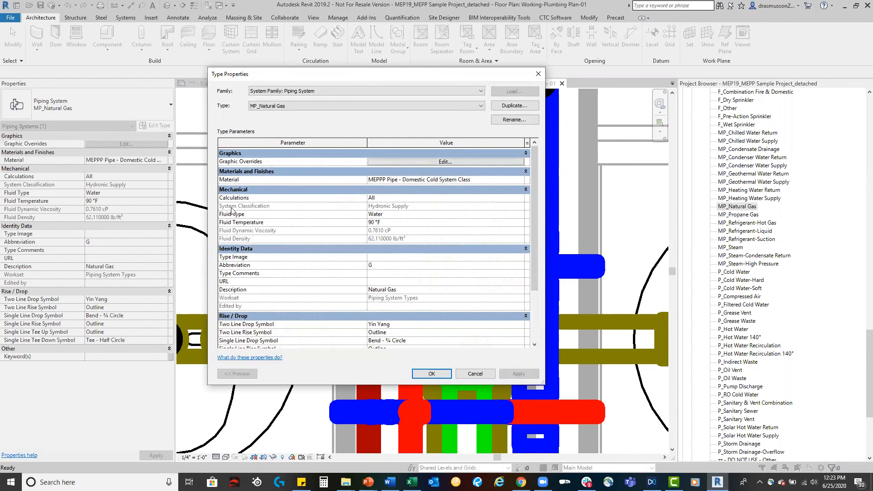
mouse_move(235, 211)
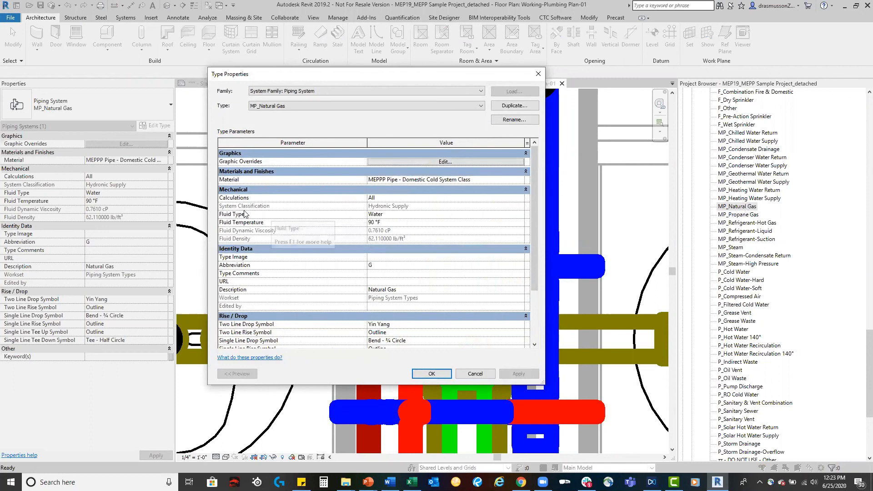
click(475, 374)
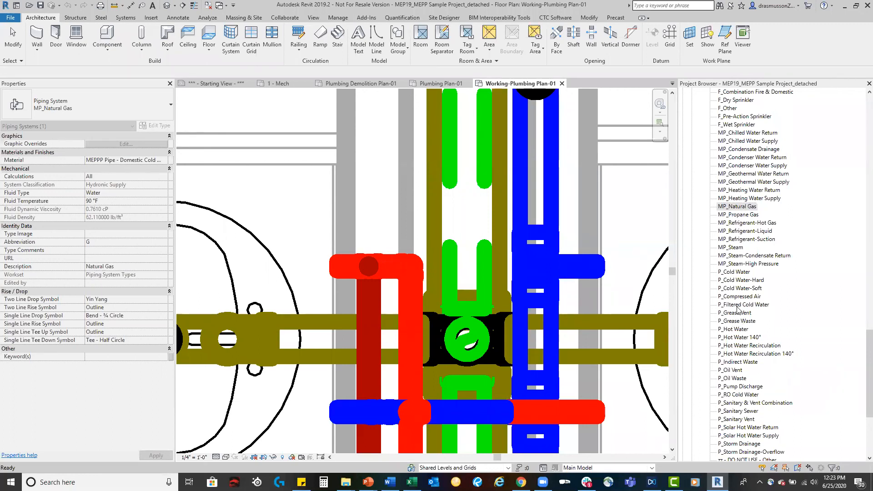
Inspect the type properties of the P_Cold Water piping system, including its system classification
click(737, 272)
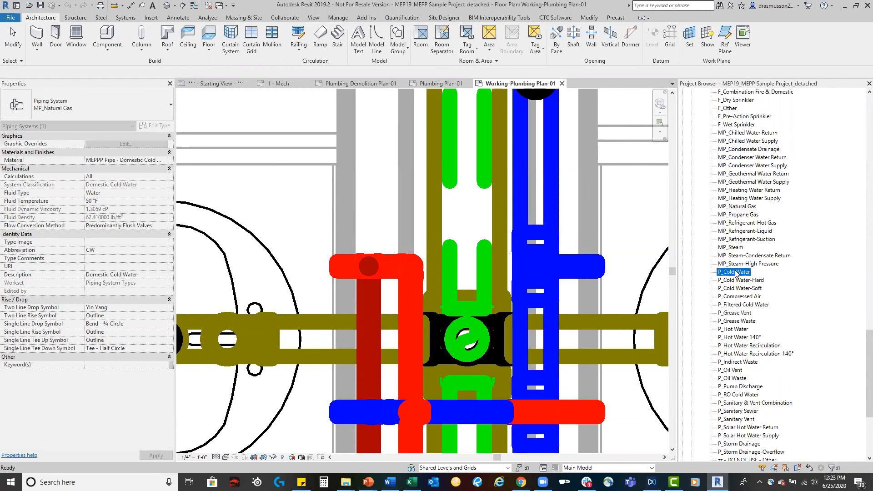
right_click(736, 272)
click(780, 360)
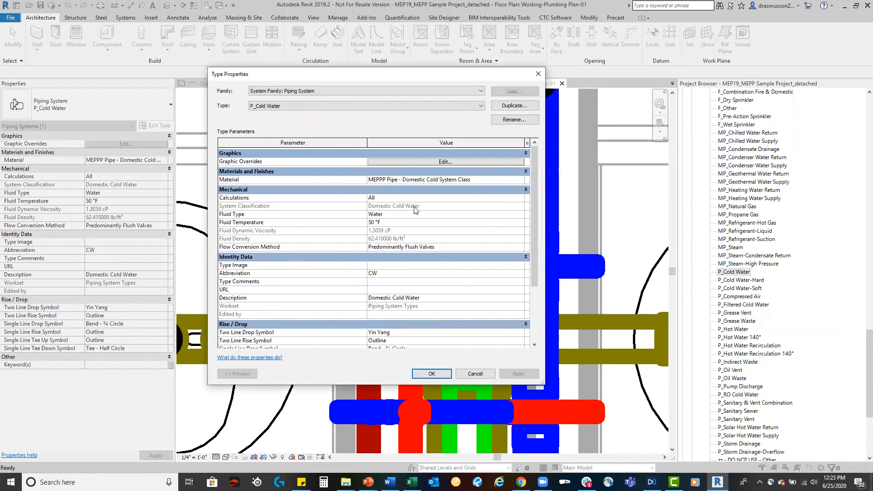
click(477, 373)
Duplicate the P_Cold Water piping system type and rename the copy as Demo
right_click(740, 274)
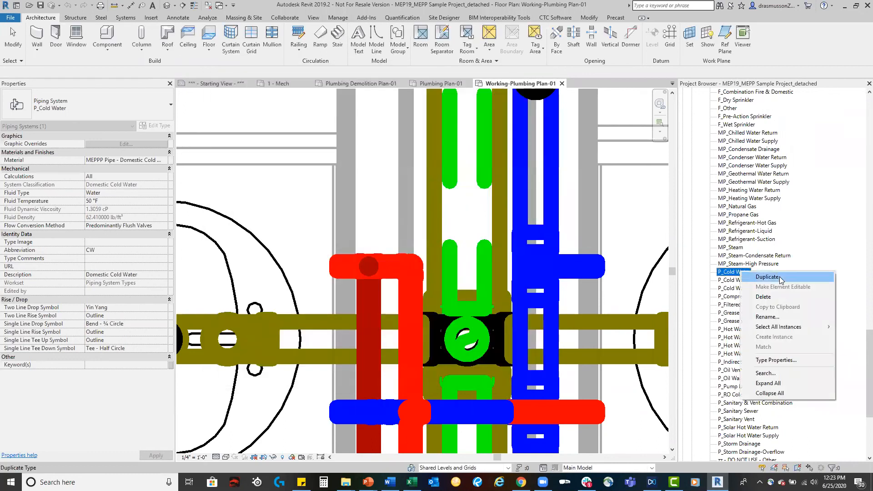
click(774, 277)
right_click(747, 280)
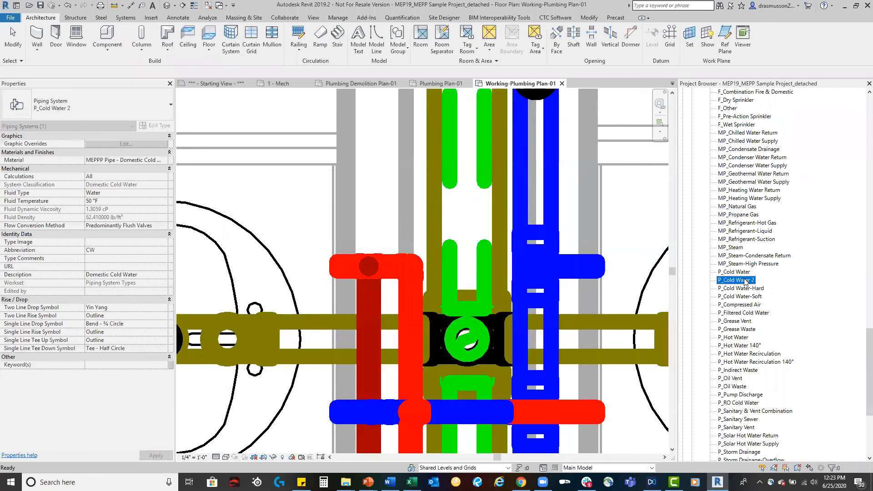
click(805, 324)
text(Demo)
key(Return)
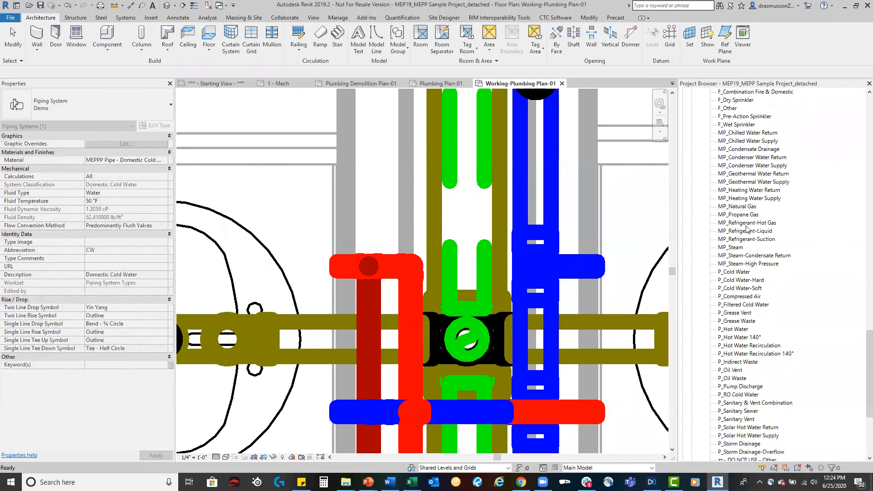
Open the Demo piping system's type properties and review the available fluid types and fluid temperatures
scroll(746, 229, up, 2)
double_click(725, 127)
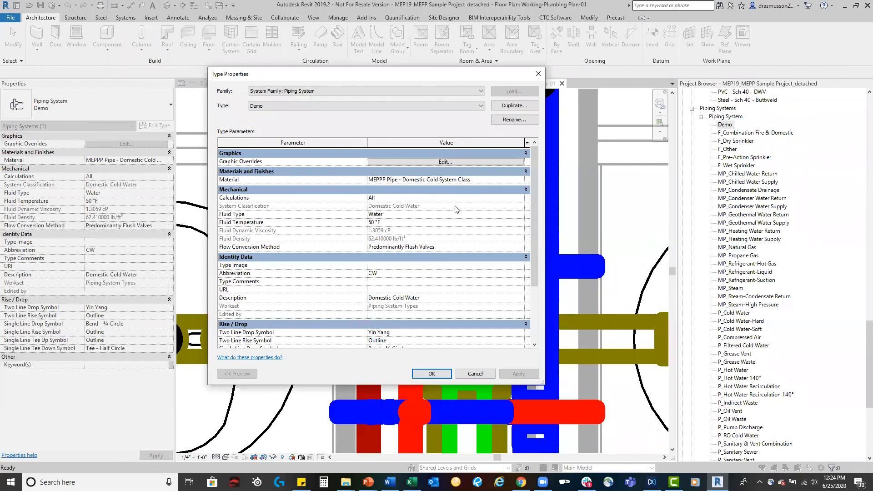
click(395, 214)
click(520, 214)
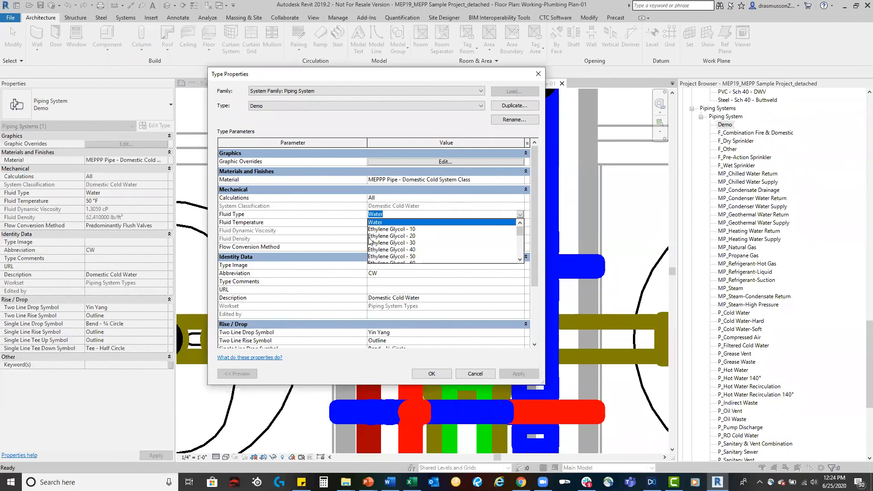
click(336, 217)
click(414, 223)
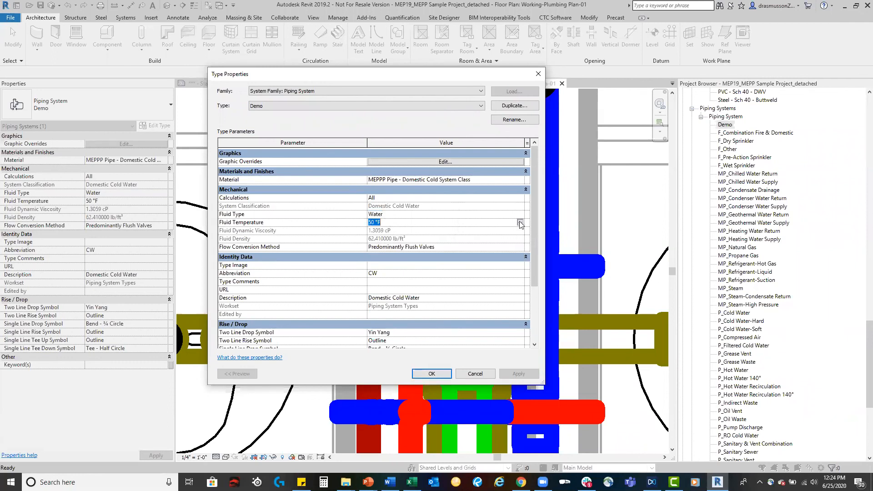
click(520, 222)
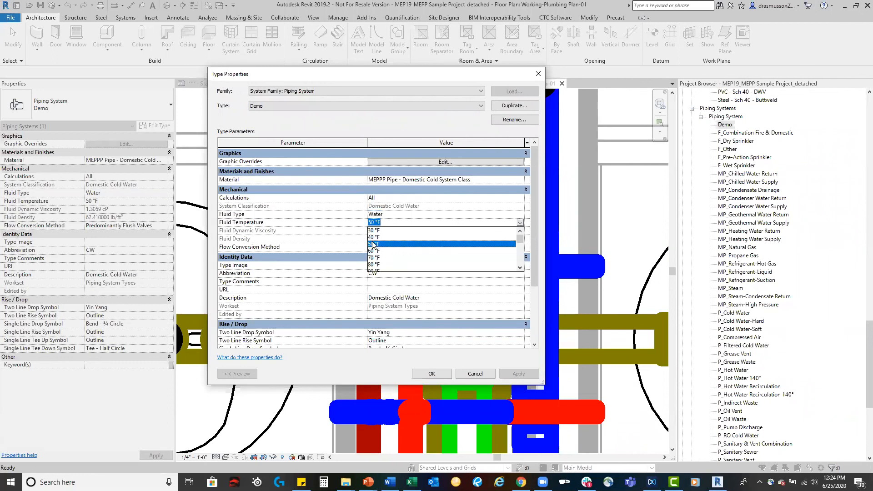
click(307, 225)
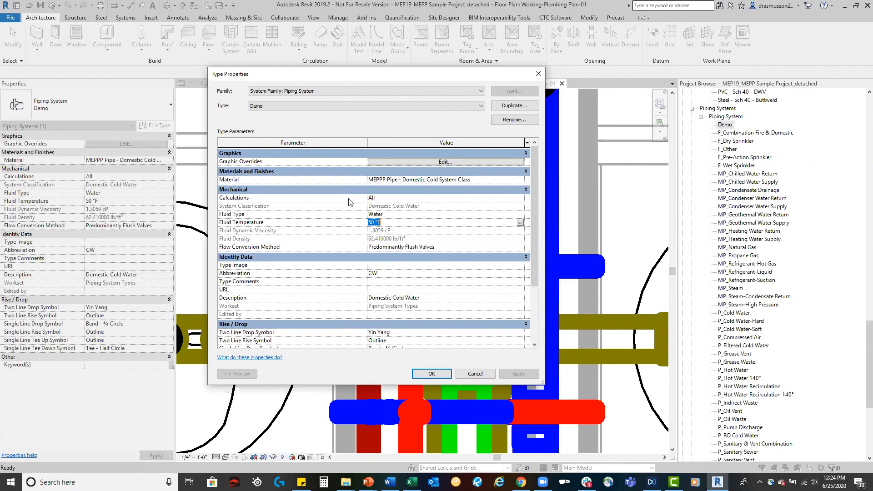
Review the Demo system's line graphic overrides and rise/drop symbols, leaving its type properties without changes
click(404, 163)
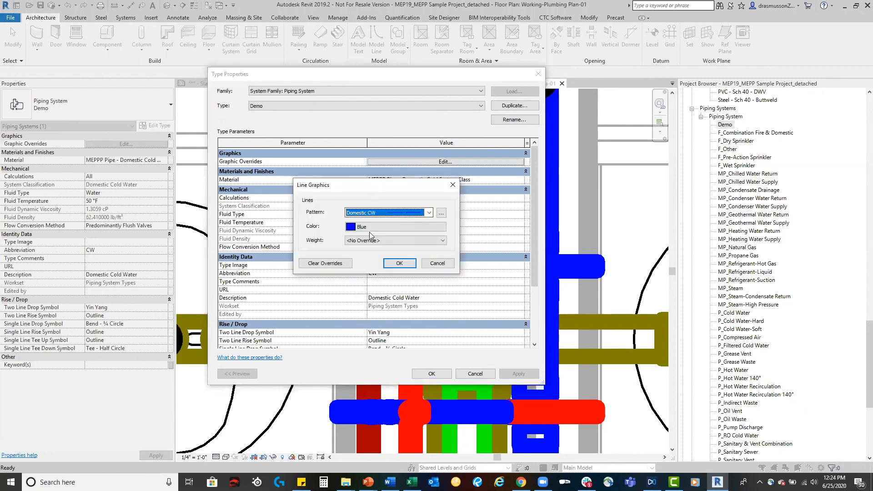
click(438, 264)
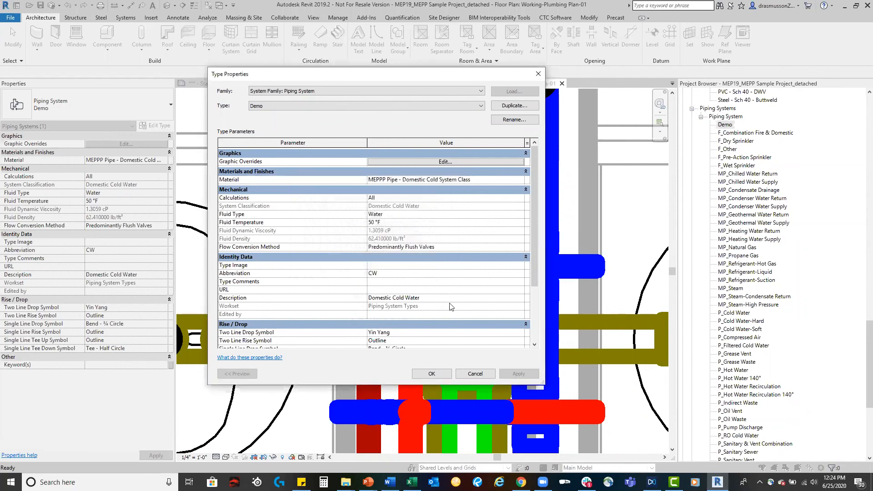
scroll(433, 249, down, 3)
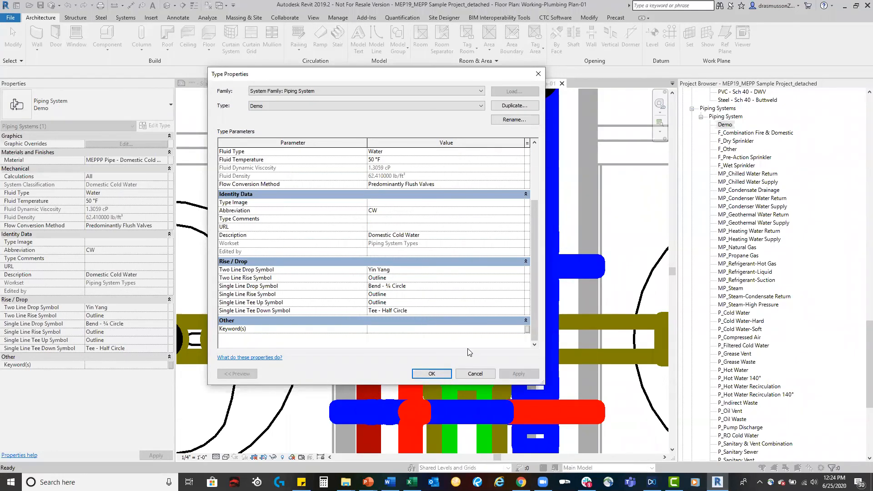
click(478, 374)
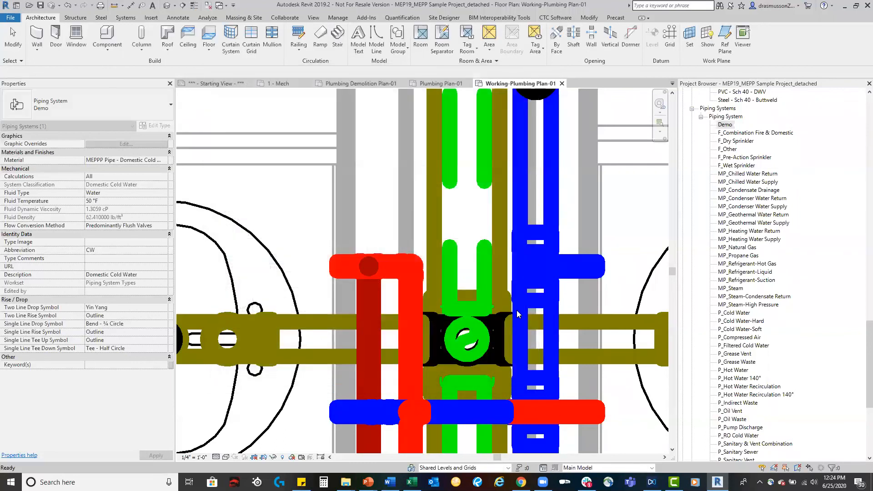
click(284, 208)
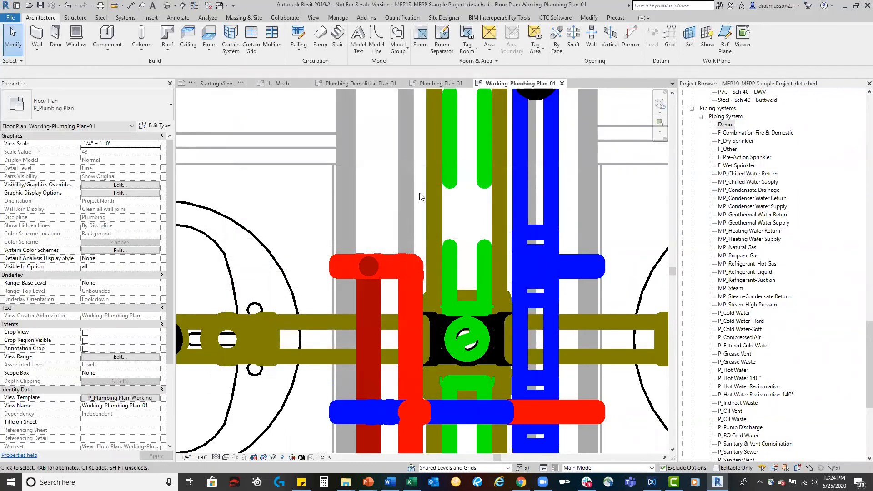
Return to the 1 - Mech plan and review the mechanical Pipe Settings, including Segments and Sizes
click(290, 84)
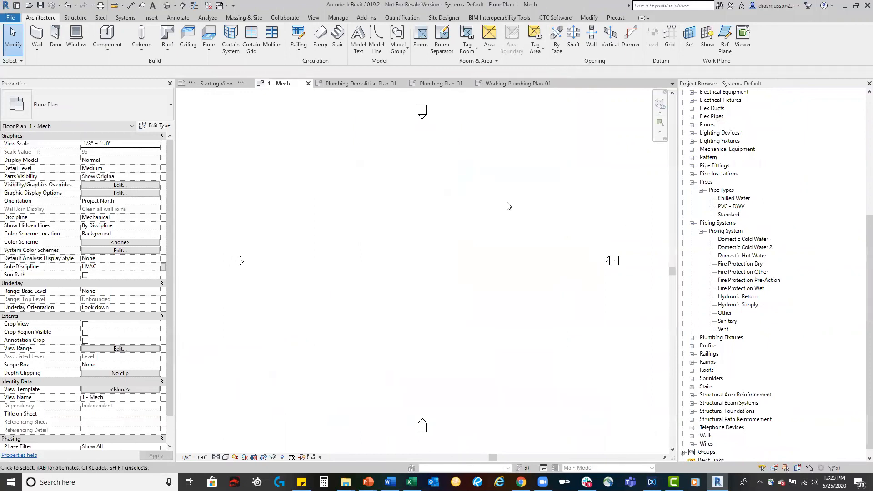
click(342, 20)
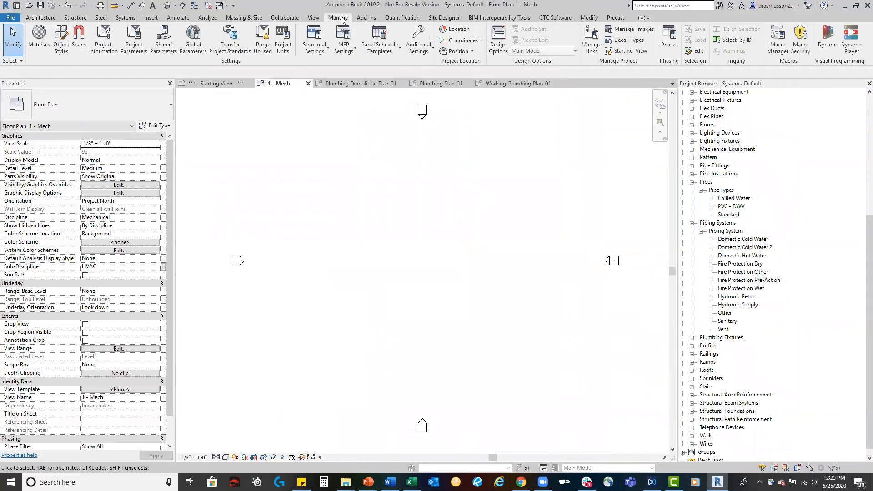
click(349, 47)
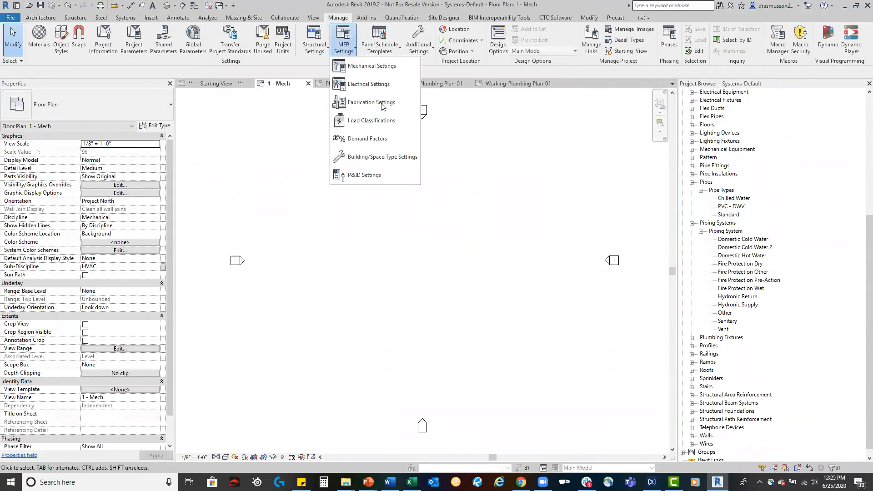
click(380, 67)
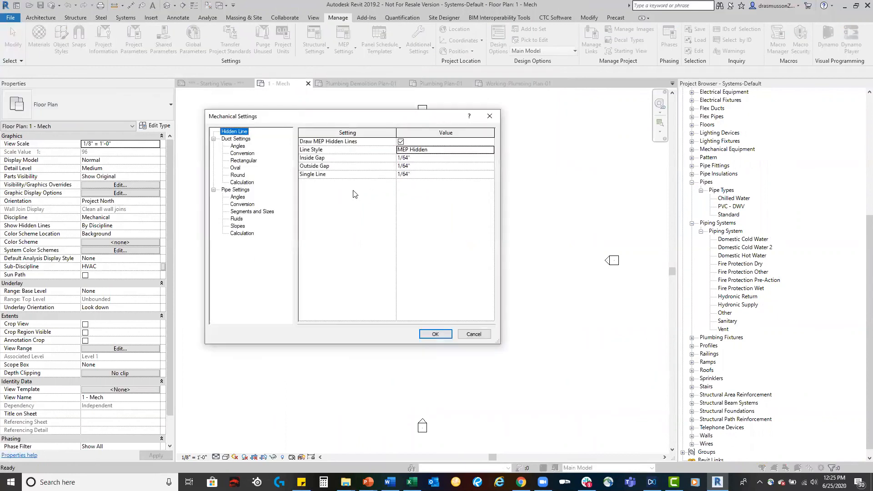
click(237, 190)
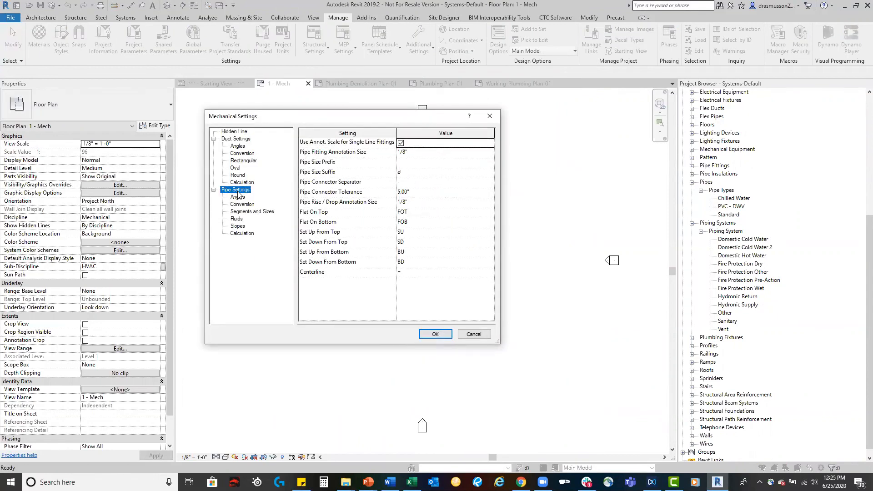
click(253, 213)
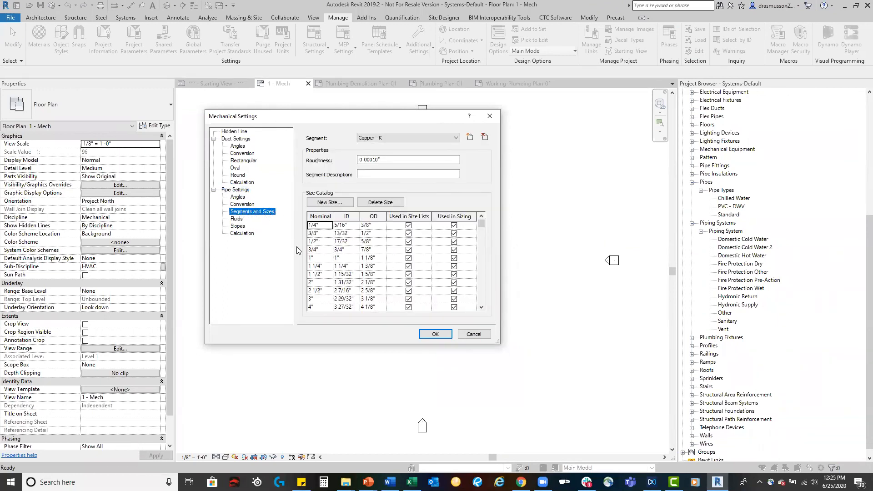
click(475, 335)
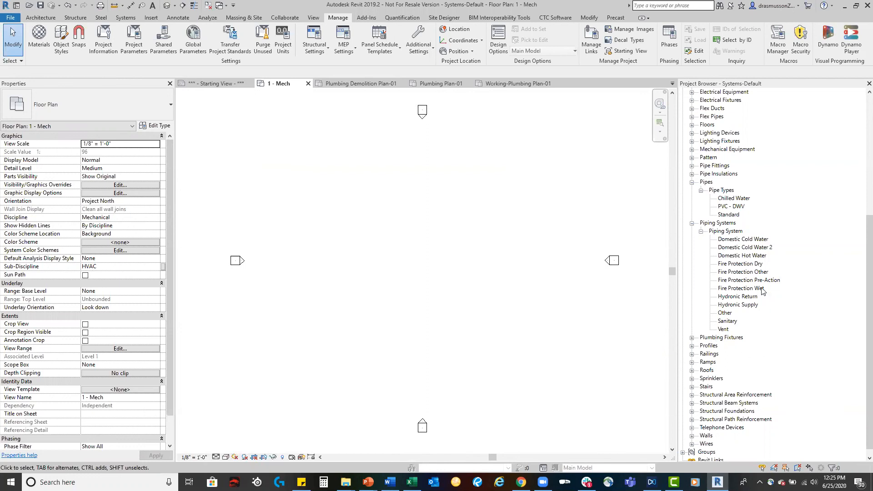
Review the type properties of the Domestic Cold Water 2 piping system and close them without changes
click(744, 248)
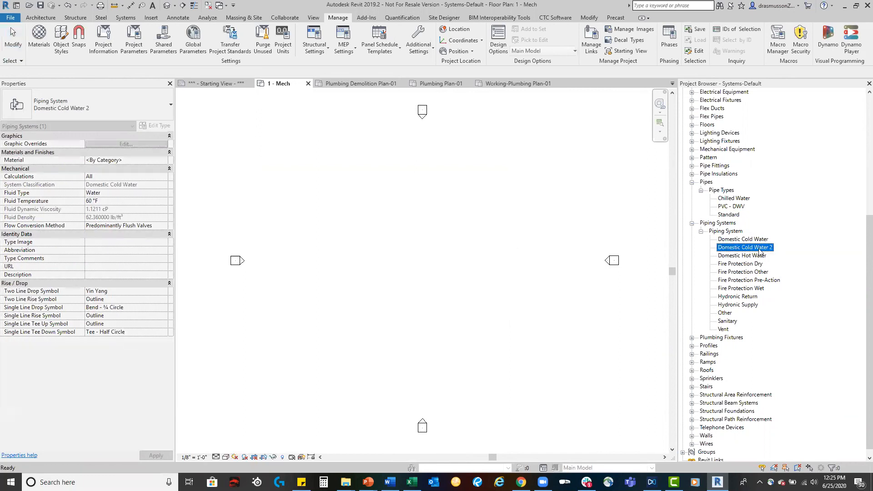
right_click(739, 250)
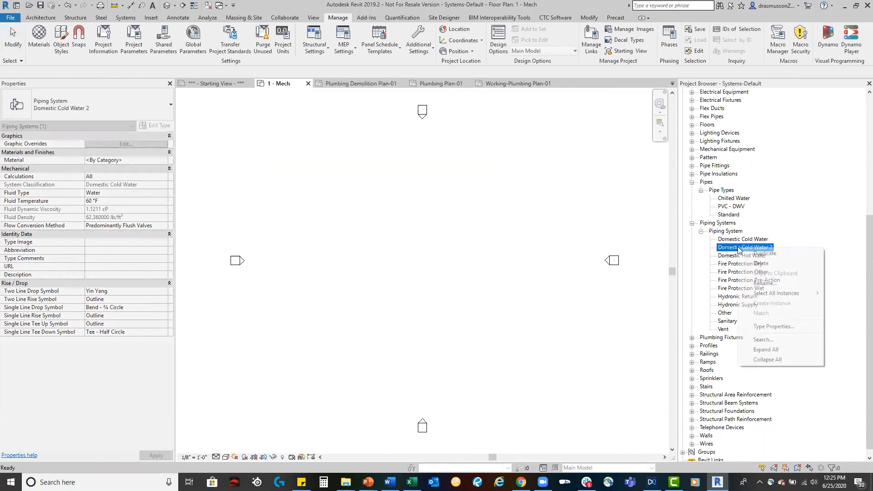
click(792, 321)
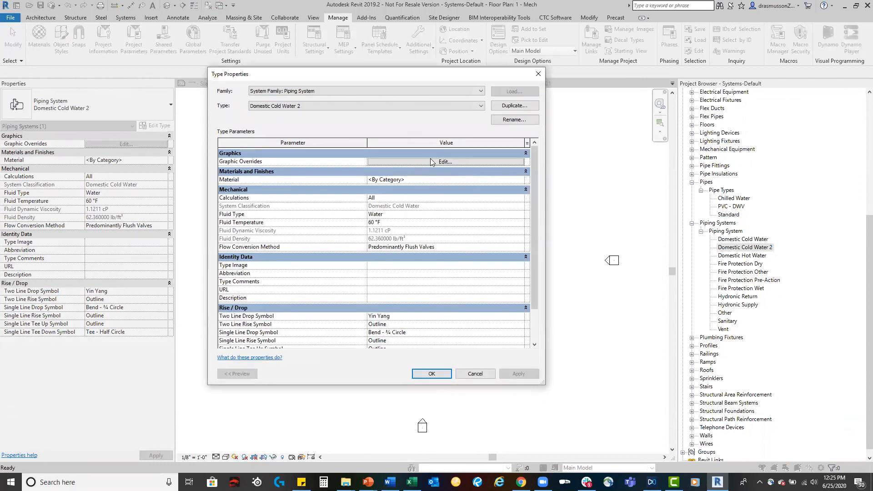
click(471, 374)
Open the PVC - DWV pipe type's properties and review its routing preferences for segments and fittings
click(730, 207)
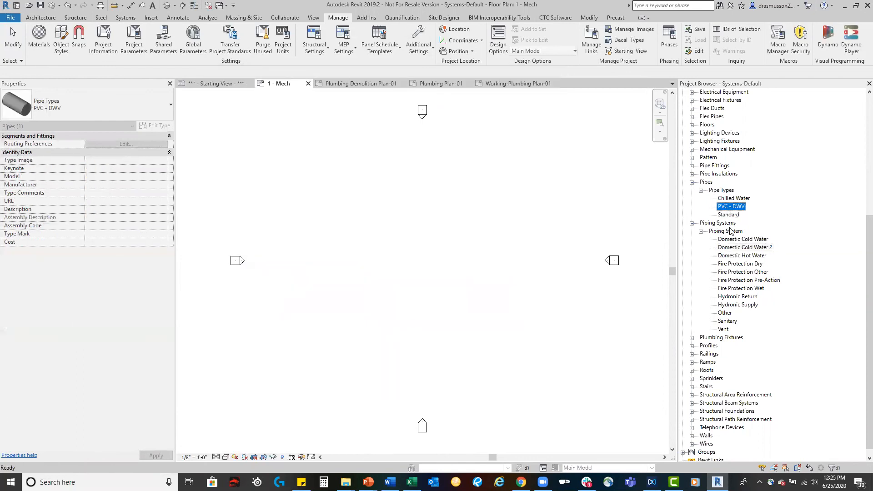
right_click(728, 210)
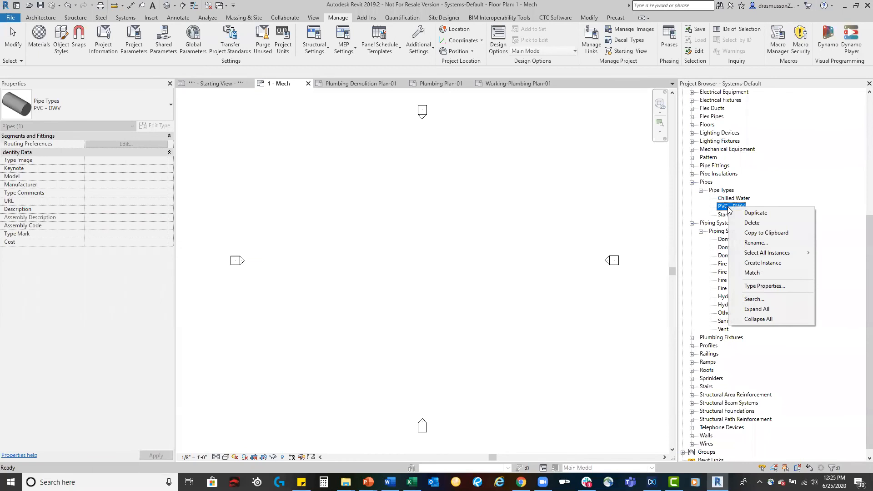
click(772, 286)
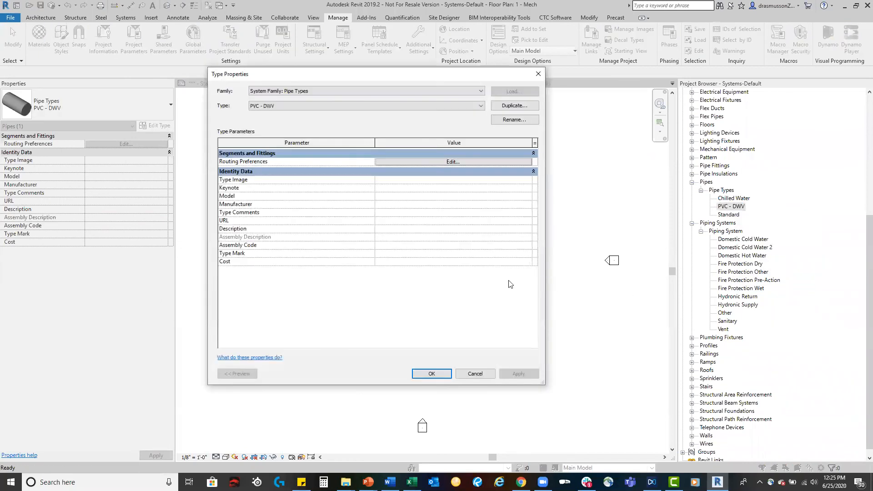
click(422, 163)
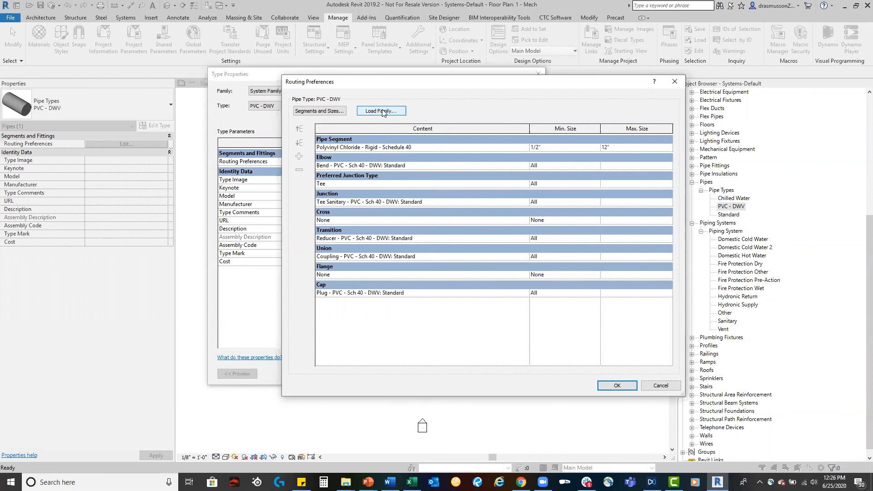
Open Segments and Sizes from the routing preferences, enlarge the settings window, and display the Iron, Ductile - Class 200 segment
click(325, 111)
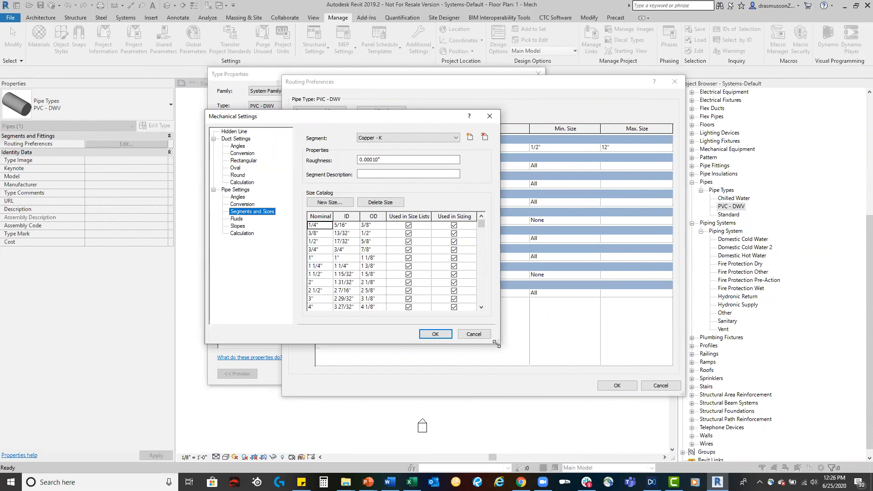
drag(496, 343, 724, 449)
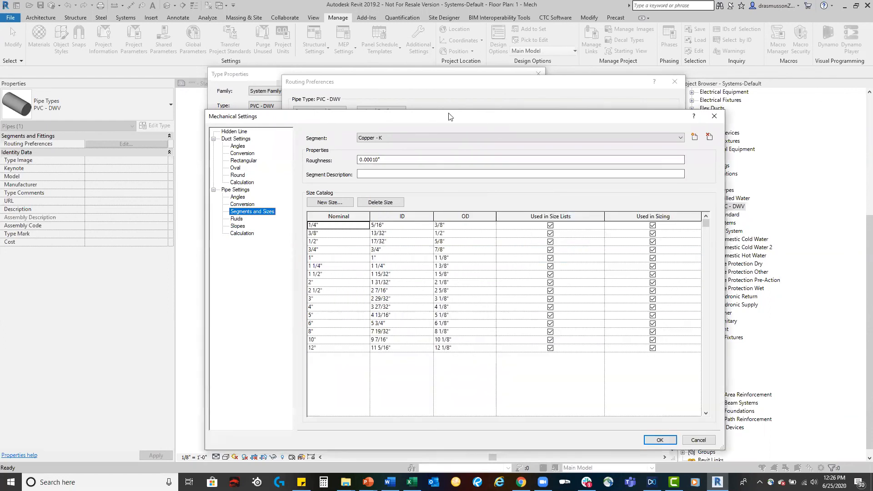
drag(449, 117, 424, 47)
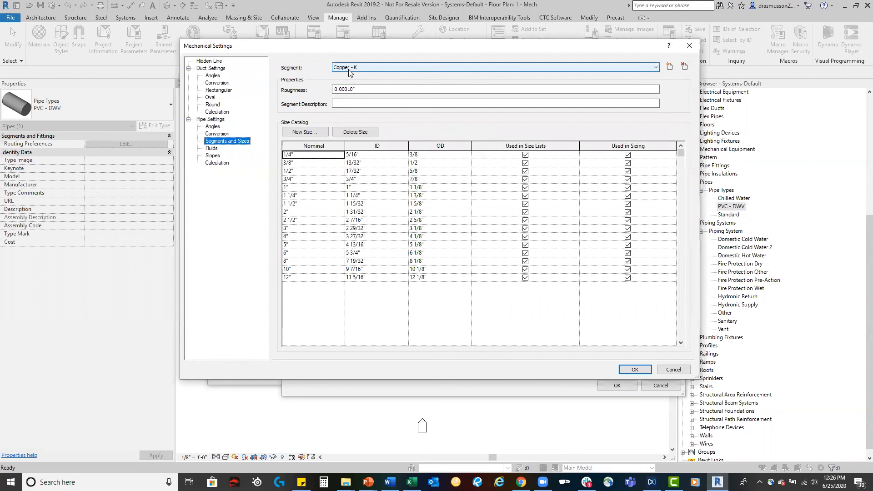
click(391, 67)
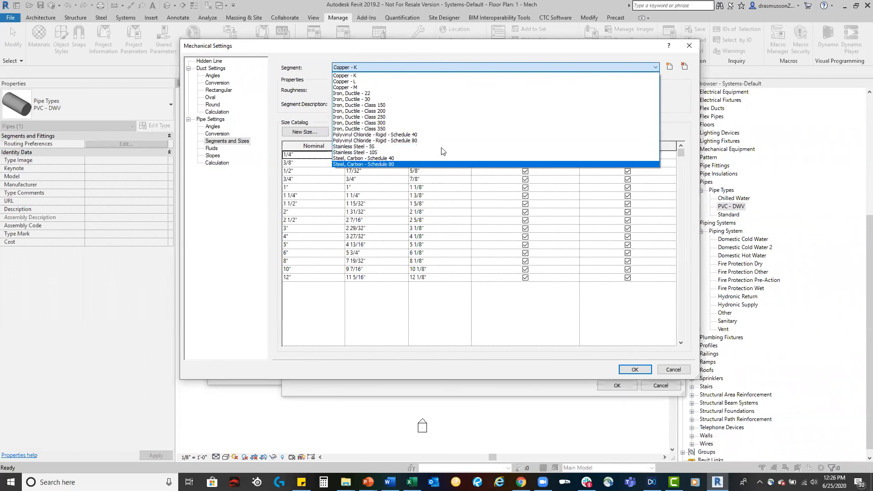
click(453, 111)
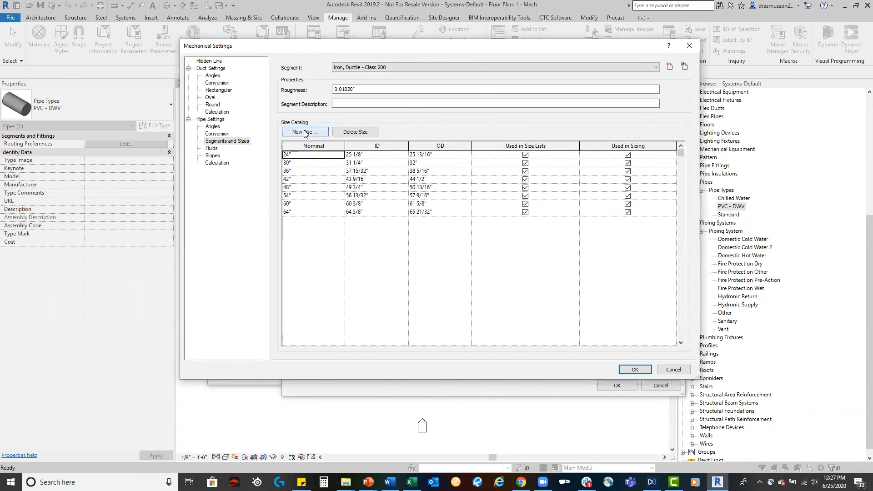
Examine the nominal, inside and outside diameters in the Iron, Ductile - Class 200 size catalog
click(380, 165)
click(378, 188)
click(454, 194)
click(452, 177)
click(407, 204)
click(377, 182)
click(314, 212)
click(390, 181)
click(324, 198)
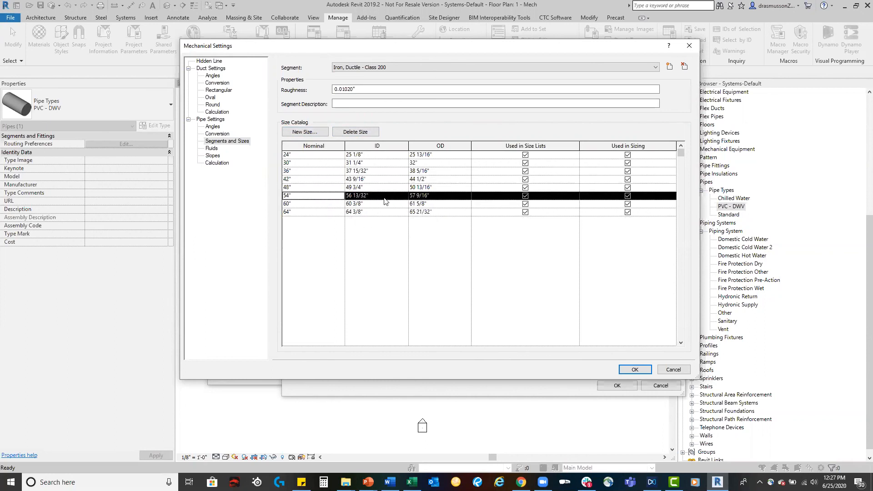
click(375, 162)
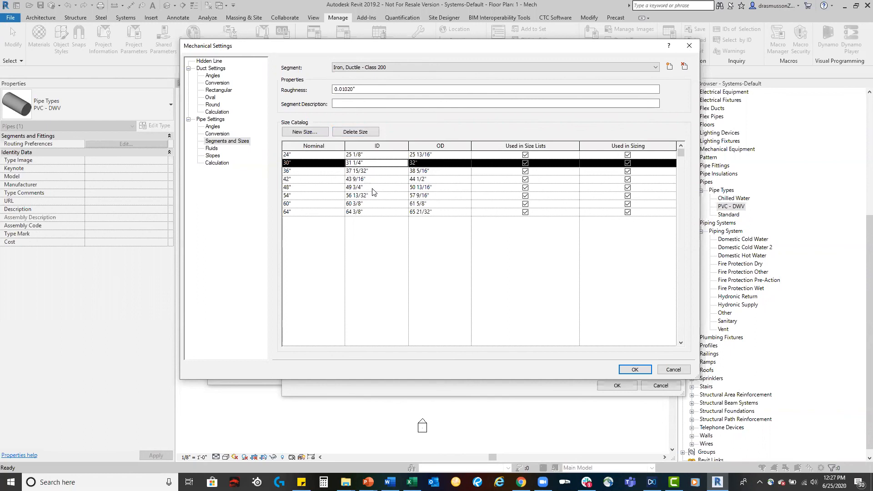
click(316, 205)
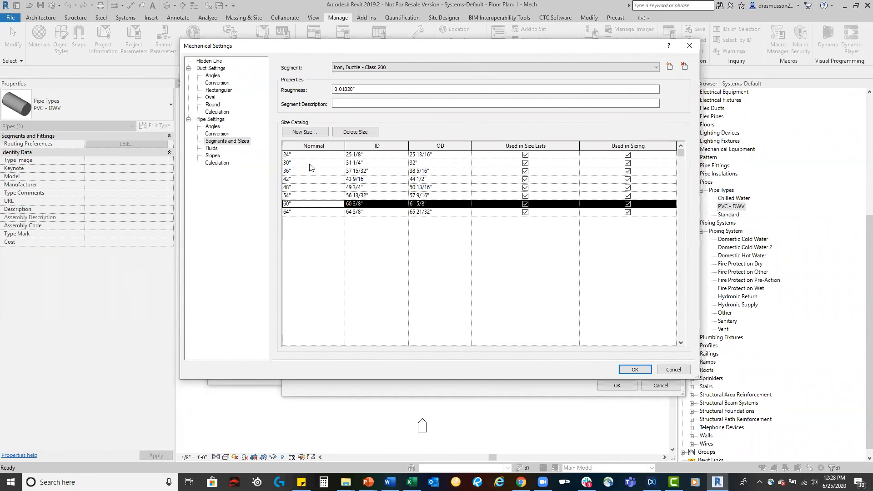
Exclude the 30" ductile iron size from both size lists and sizing
click(526, 163)
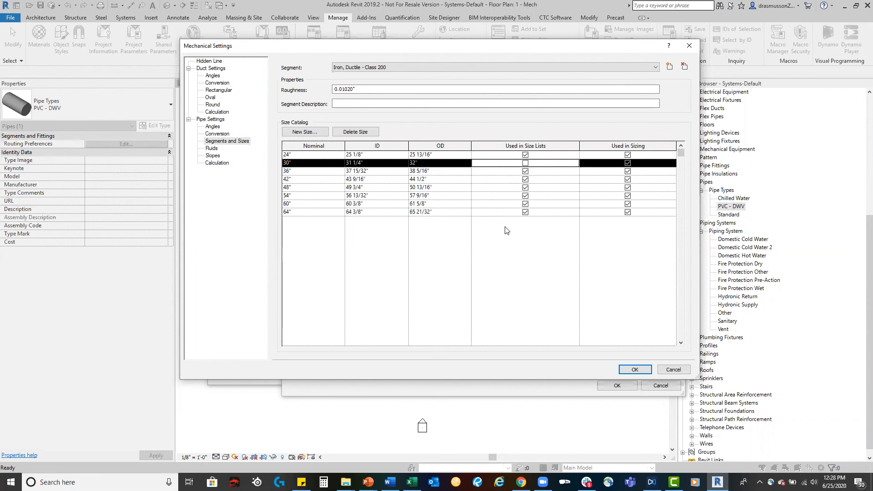
click(628, 163)
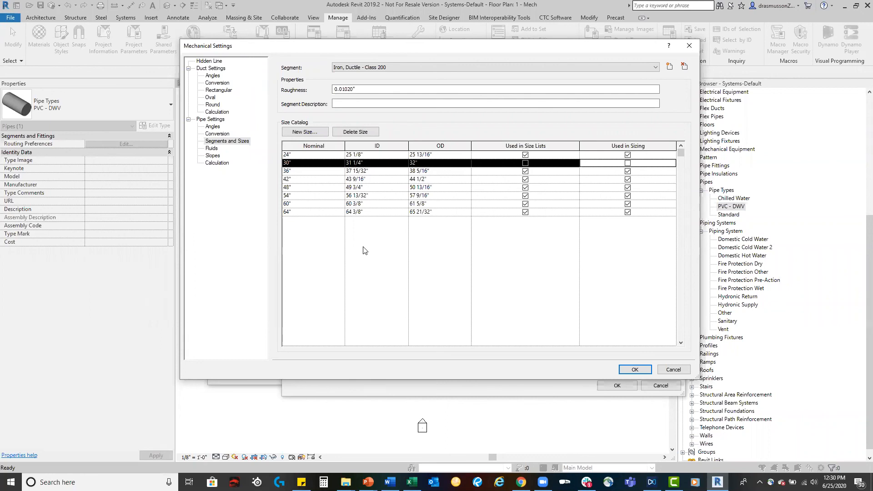
Review the Fluids pipe settings, including the available fluids and the options for creating a new fluid, without adding one
click(212, 150)
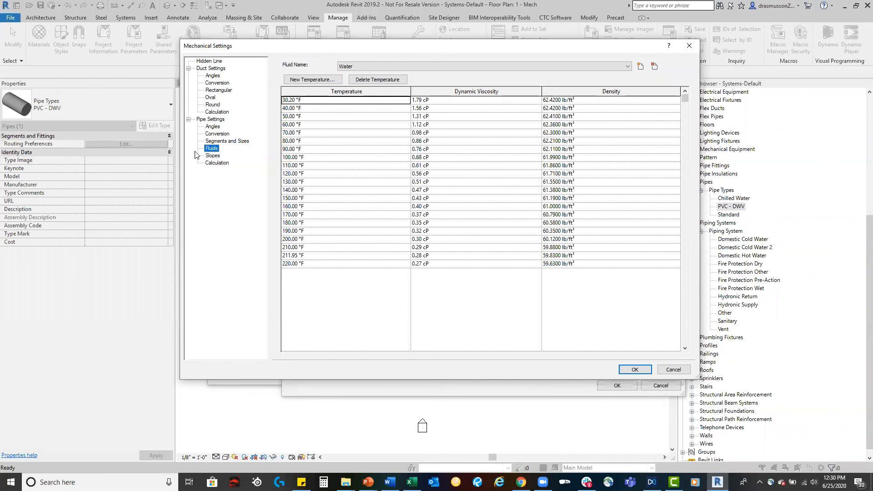
click(616, 67)
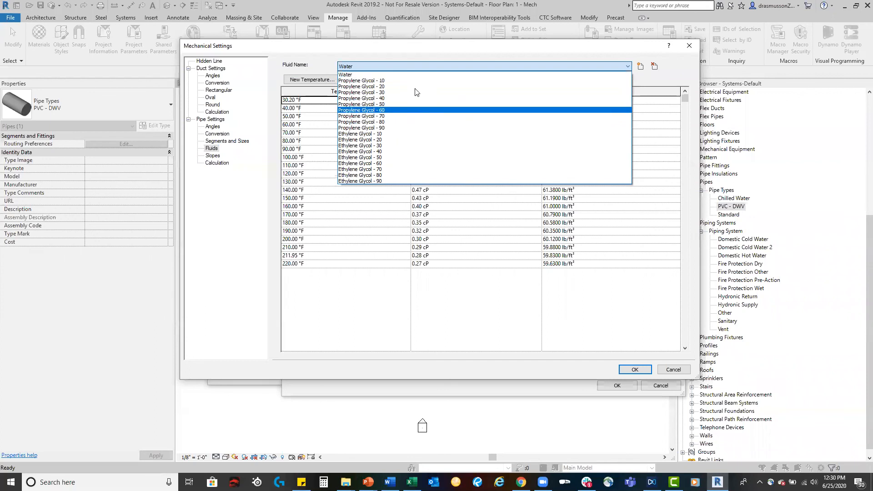
click(418, 51)
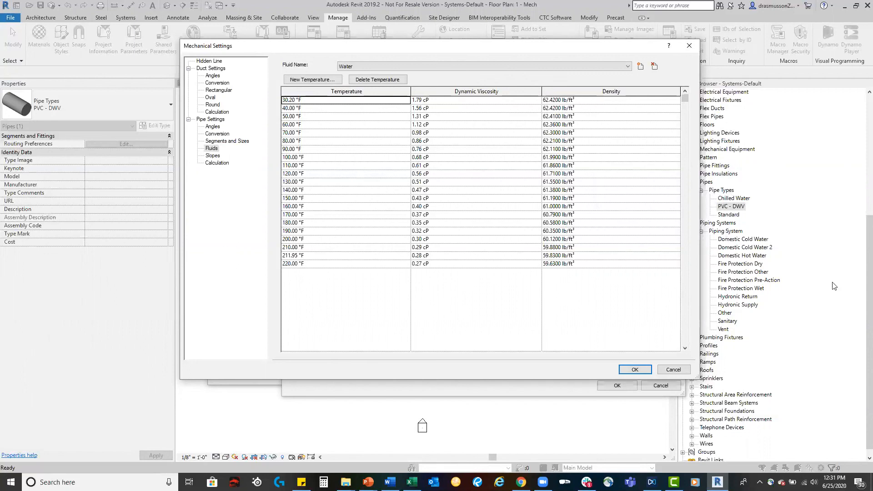
click(642, 67)
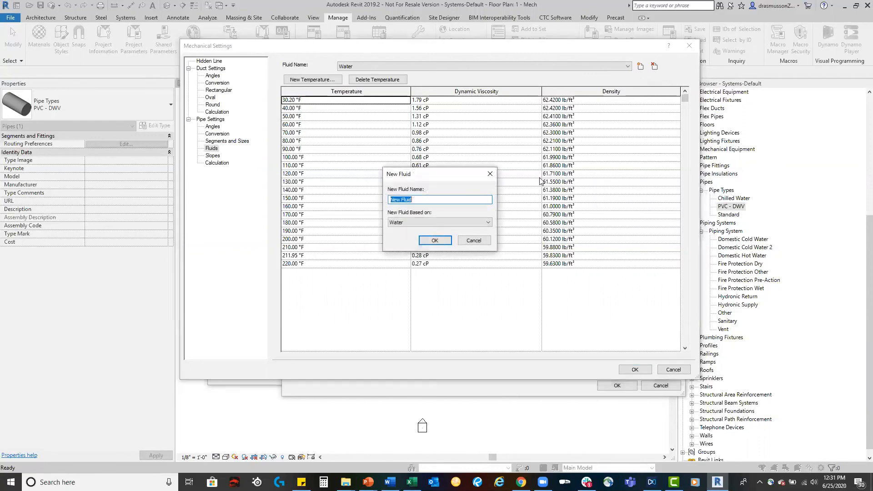
click(474, 241)
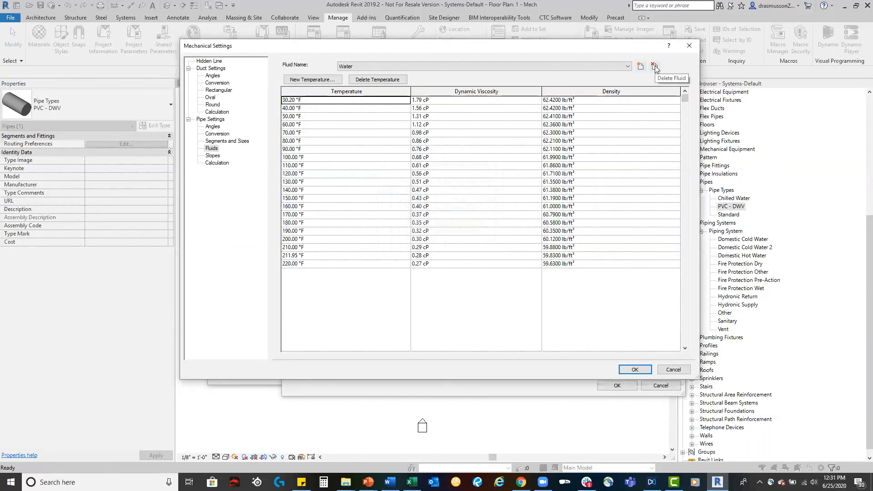
Review the Propylene Glycol - 70 temperature, viscosity and density table, and cancel out of the settings and PVC - DWV type properties
click(628, 67)
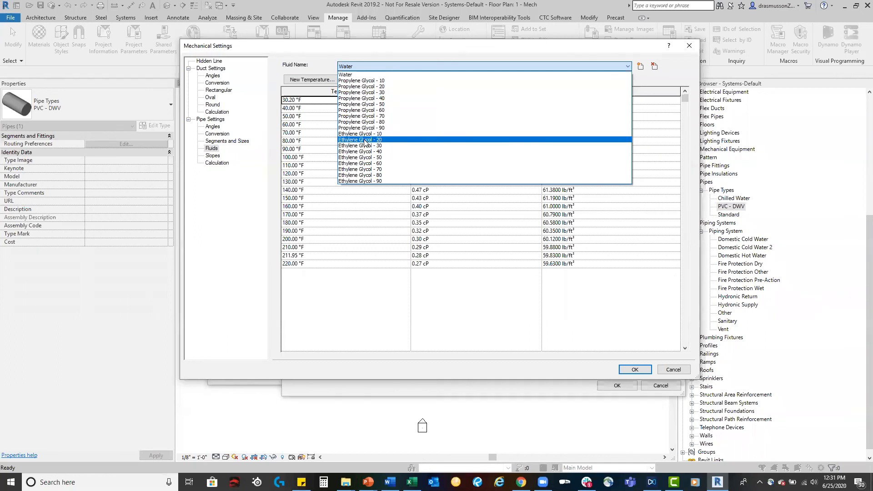
click(372, 116)
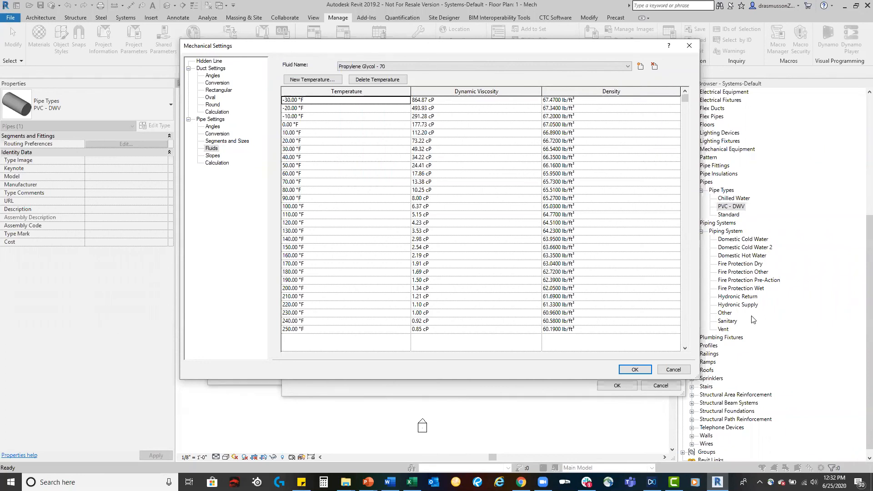
click(665, 370)
click(666, 388)
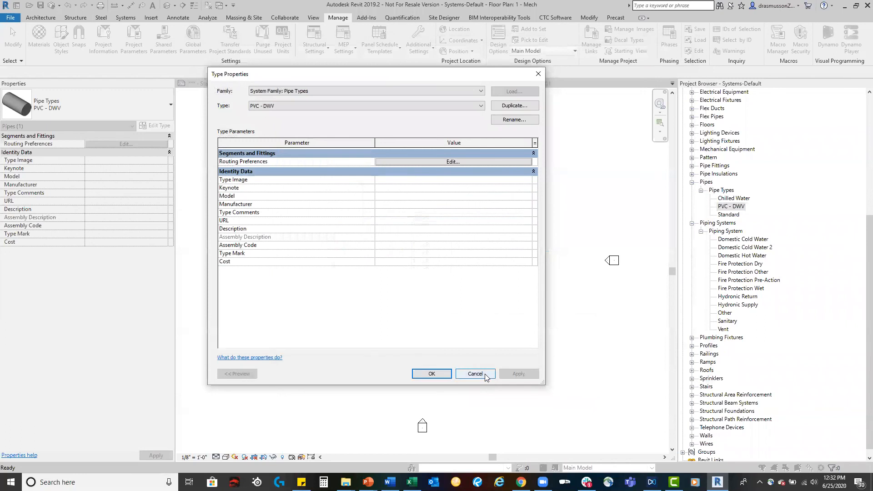
click(485, 374)
Review the fluid temperature and fluid type choices in Domestic Cold Water 2's type properties, leaving them as they are
right_click(745, 247)
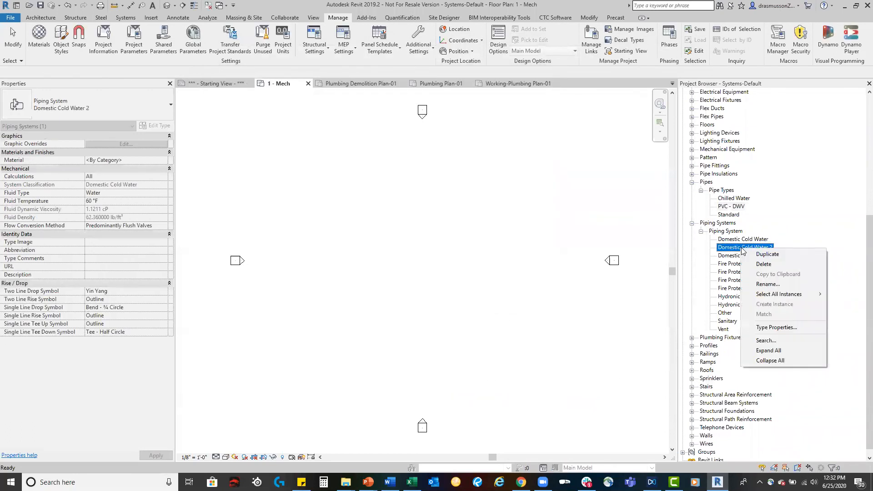
click(776, 328)
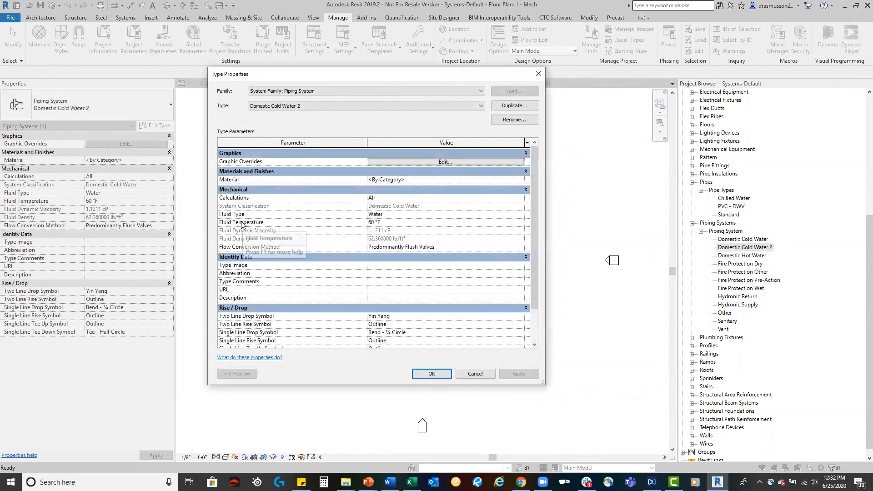
click(380, 223)
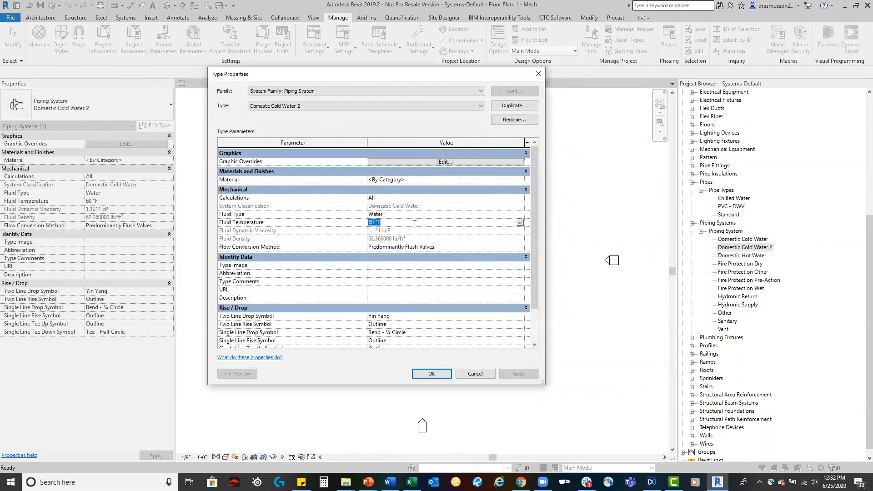
click(398, 214)
click(519, 214)
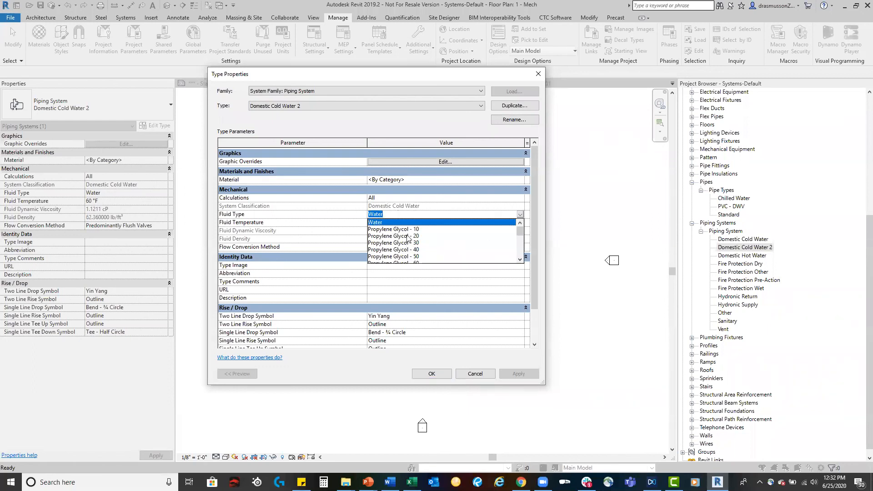
scroll(407, 231, down, 5)
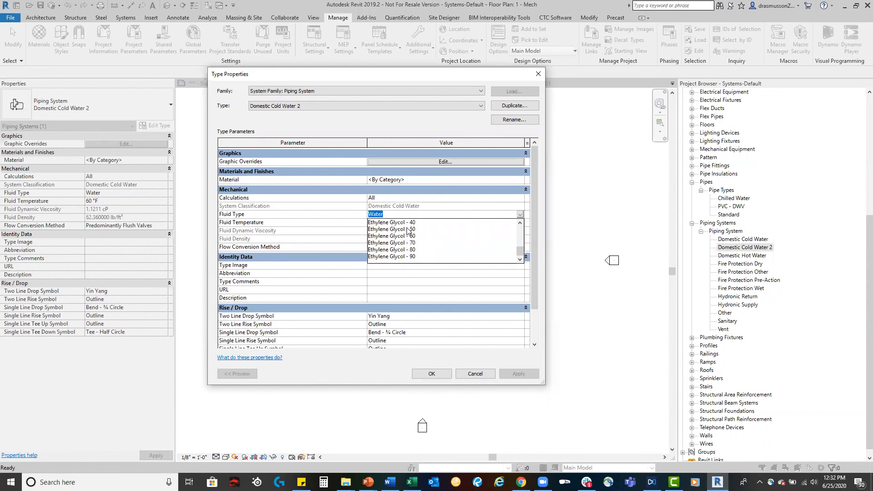
scroll(408, 231, up, 5)
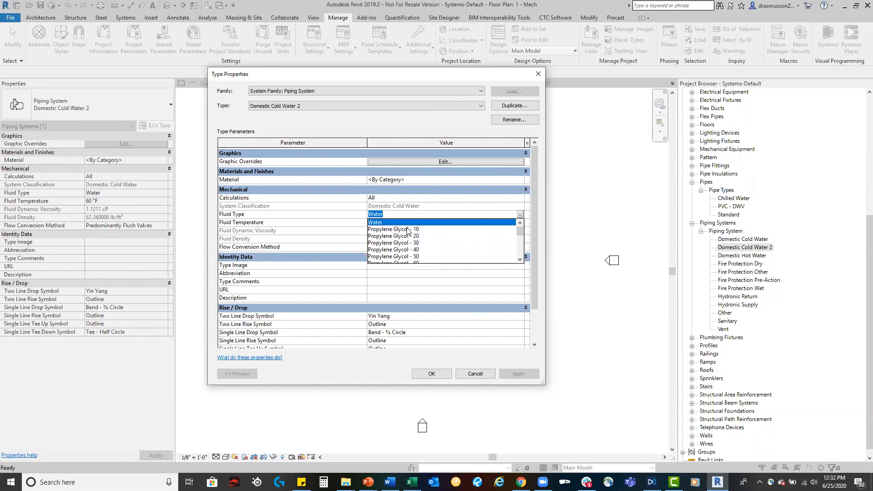
click(352, 240)
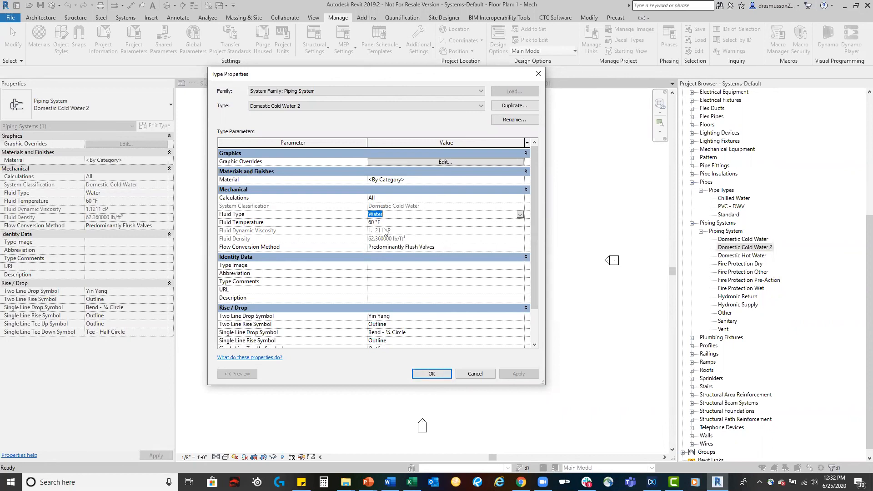
click(487, 374)
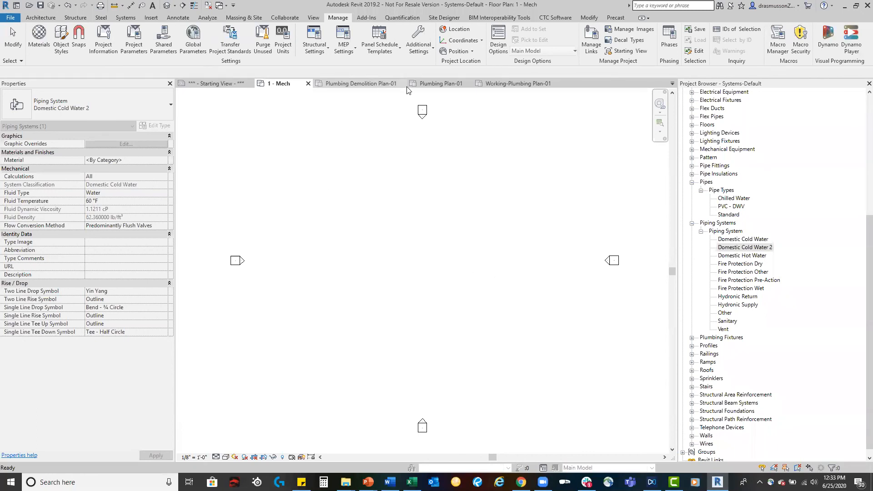
Return to the Working-Plumbing Plan-01 view of the MEP sample project and dismiss the save reminder without saving
click(516, 84)
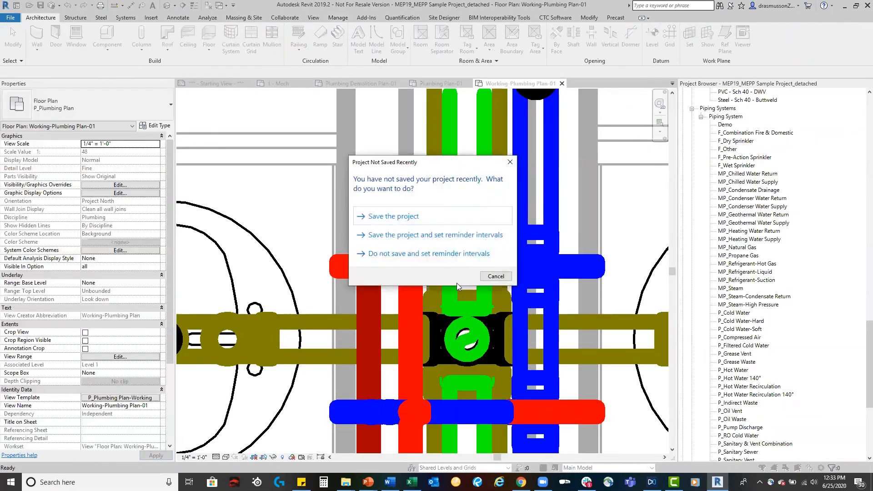
click(496, 277)
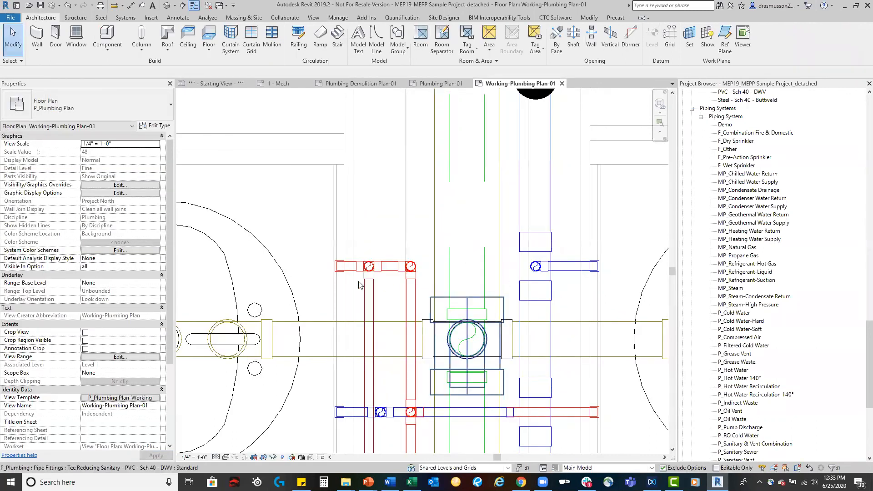
Examine the sample project's pipe types and its full list of F_, MP_ and P_ piping systems in the project browser
scroll(355, 284, down, 3)
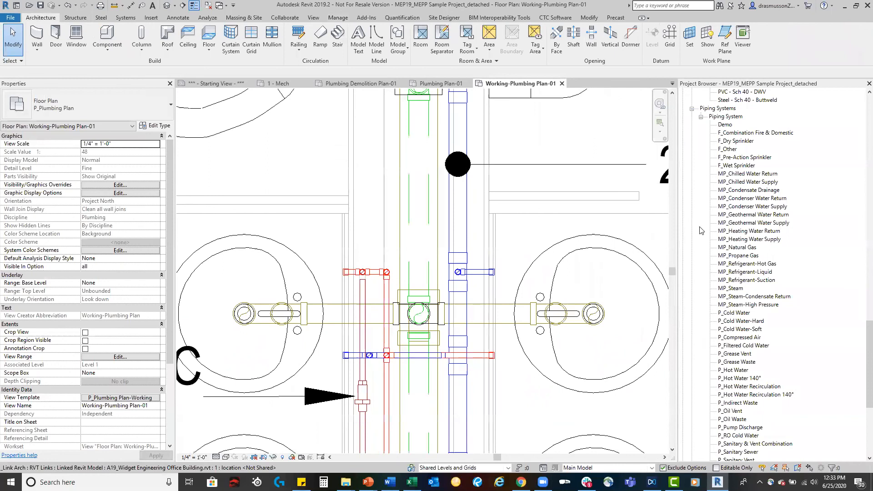
scroll(758, 182, up, 7)
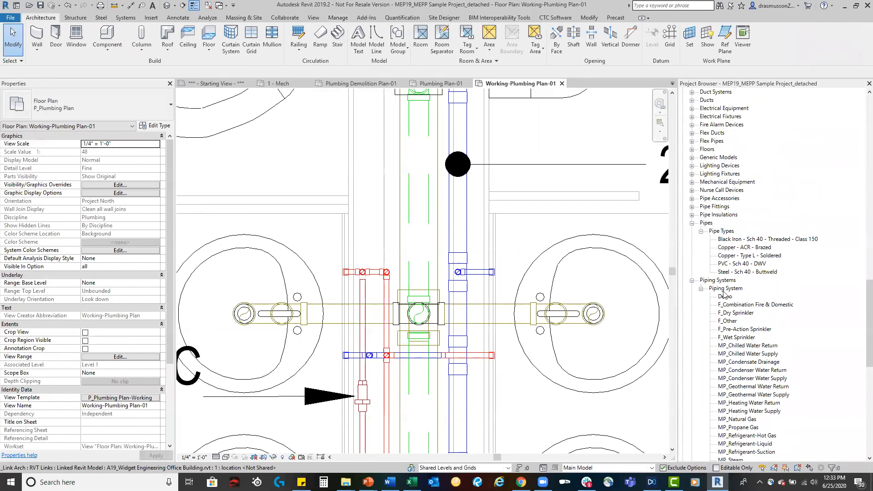
scroll(768, 245, down, 1)
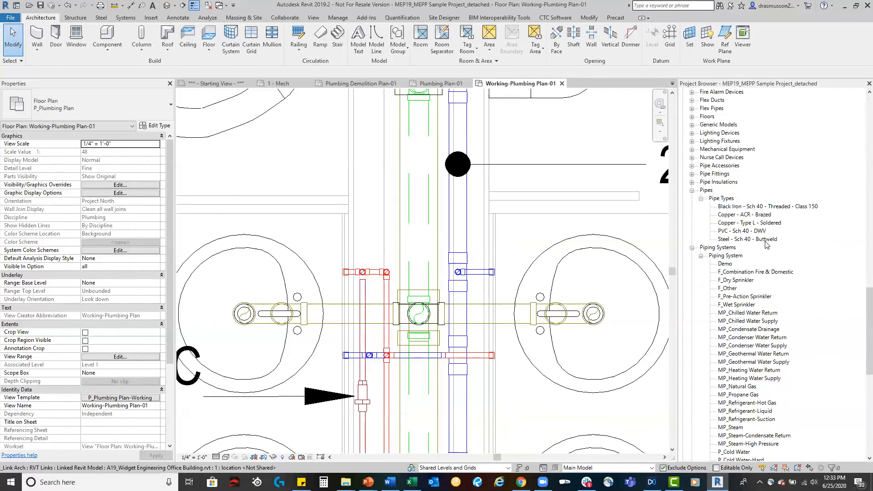
scroll(767, 245, down, 3)
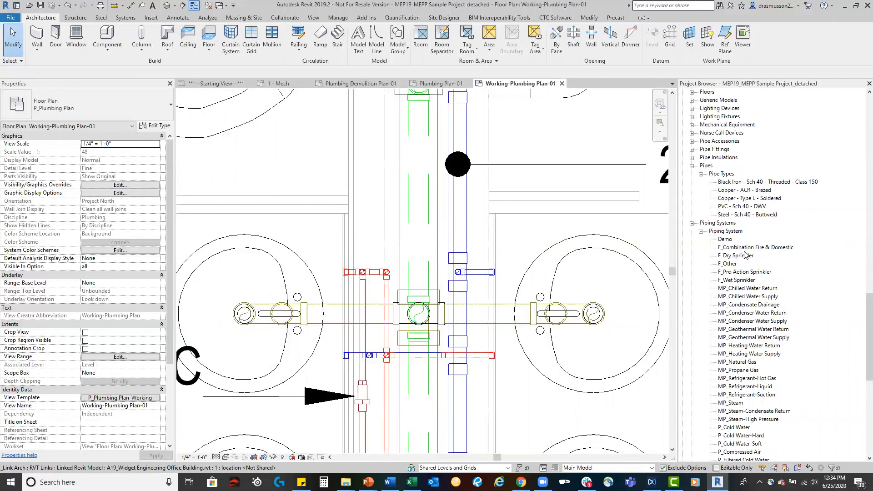
scroll(768, 223, down, 5)
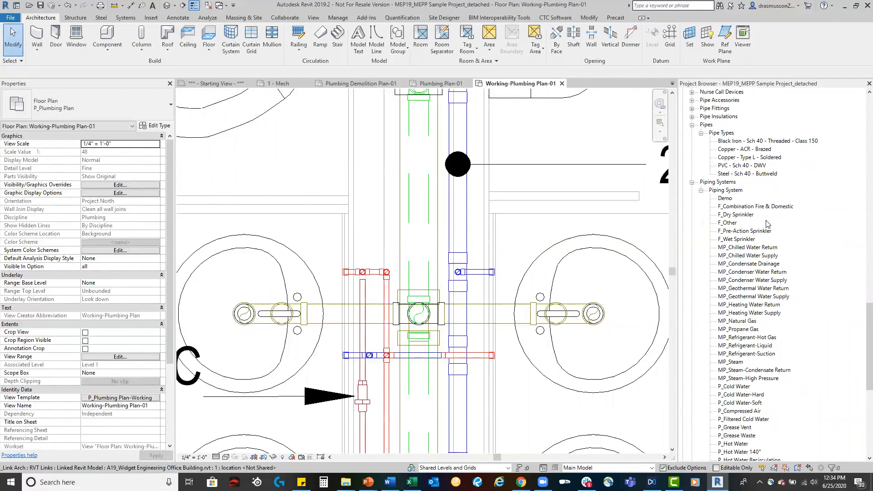
scroll(768, 223, down, 1)
scroll(768, 223, down, 3)
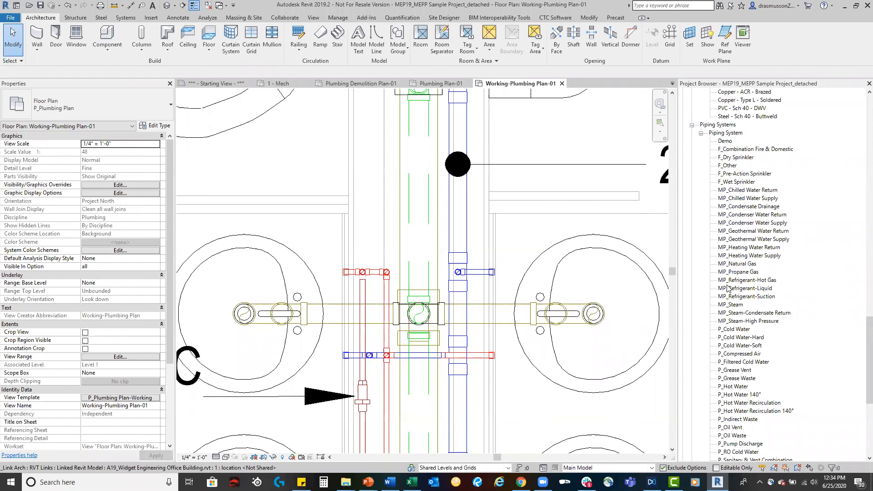
scroll(728, 289, down, 3)
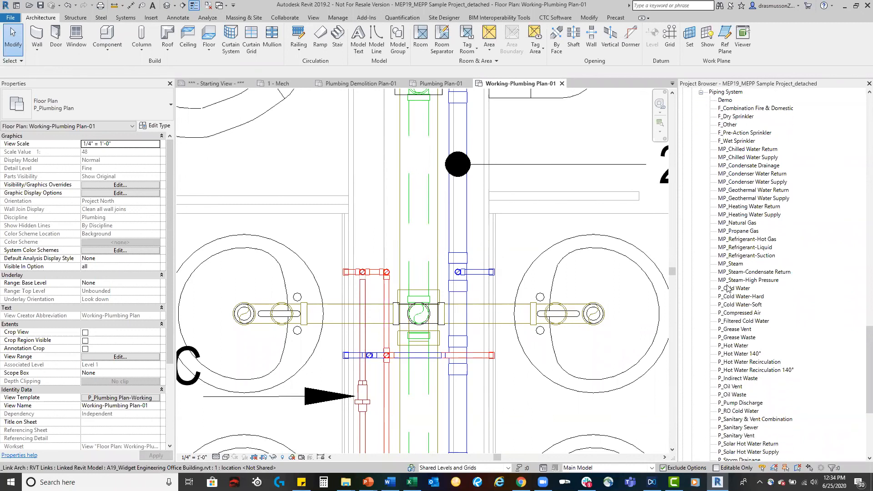
scroll(728, 289, down, 4)
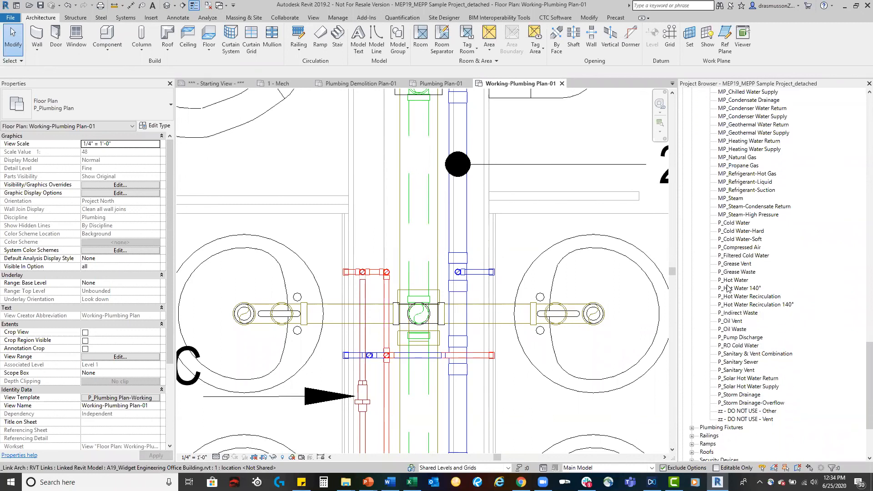
scroll(728, 288, down, 2)
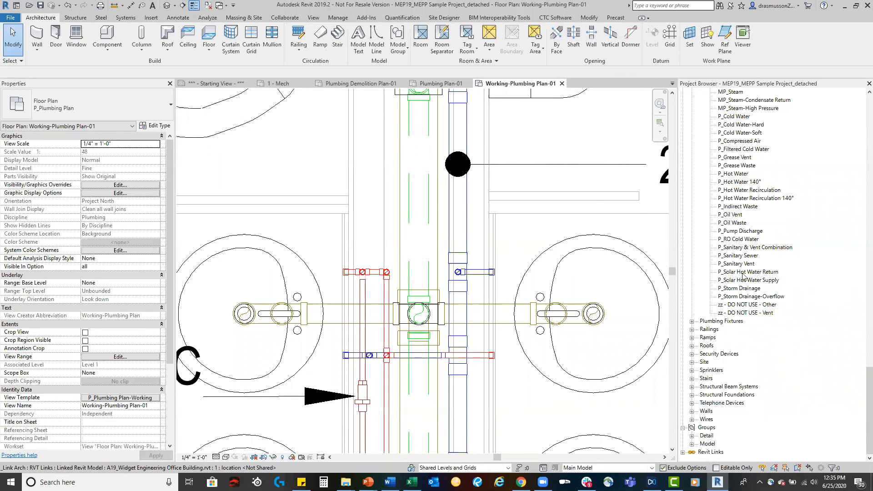
scroll(755, 309, up, 1)
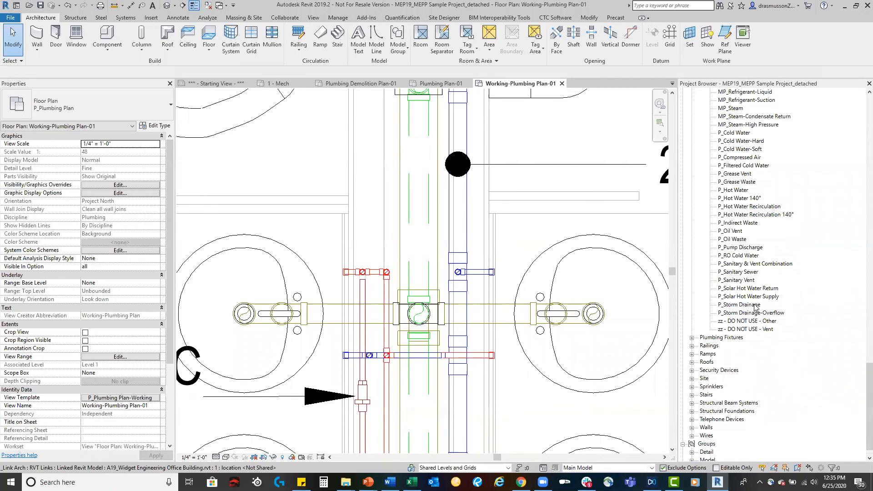
scroll(755, 309, up, 1)
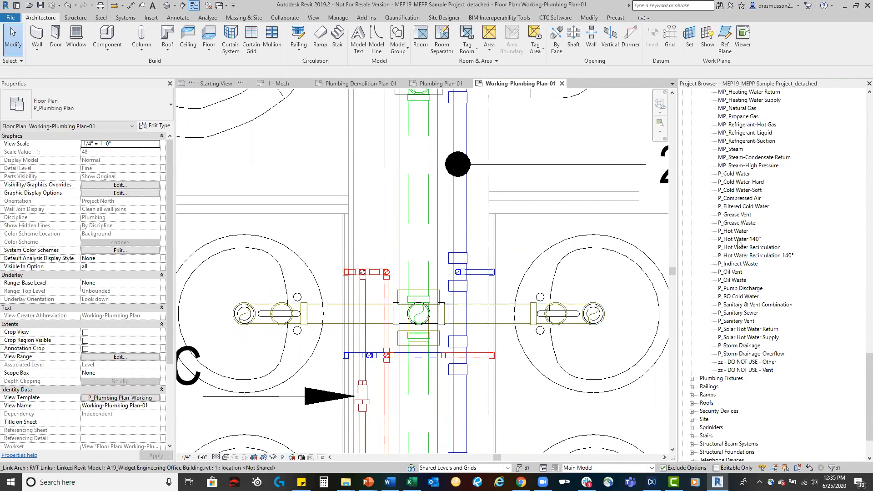
Review the P_Grease Vent piping system's type properties, including its abbreviation, and cancel without changes
right_click(742, 216)
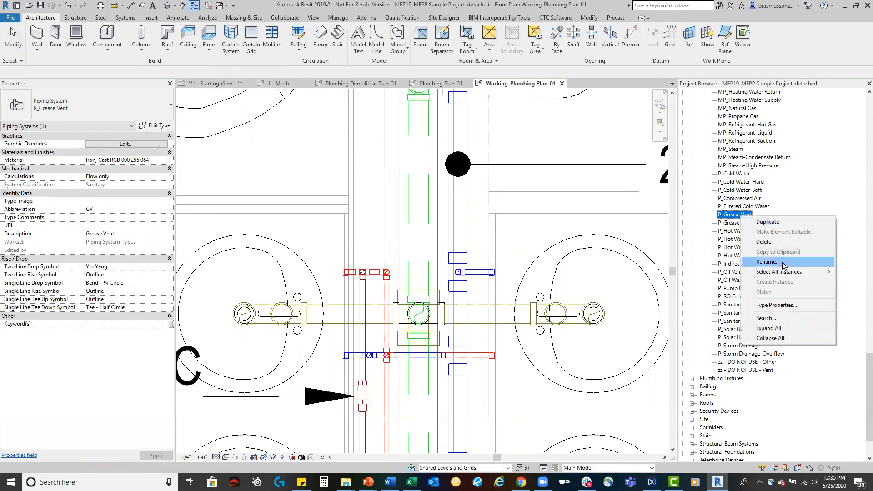
click(776, 305)
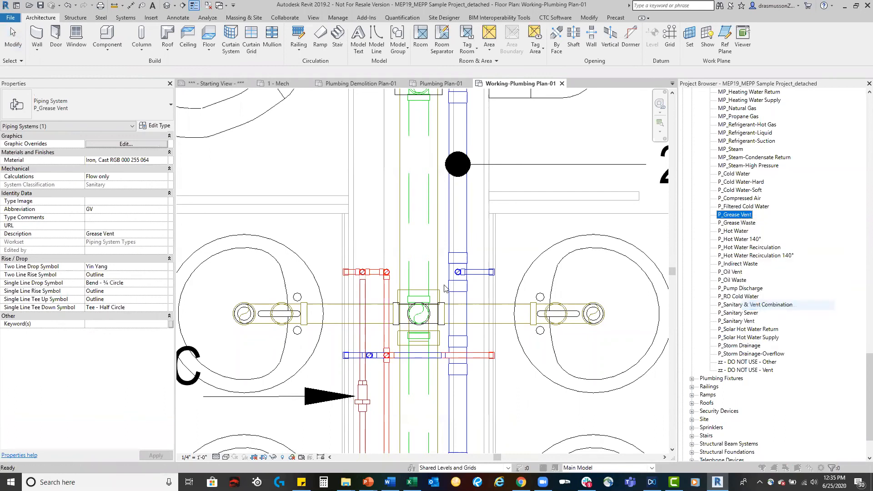
click(412, 234)
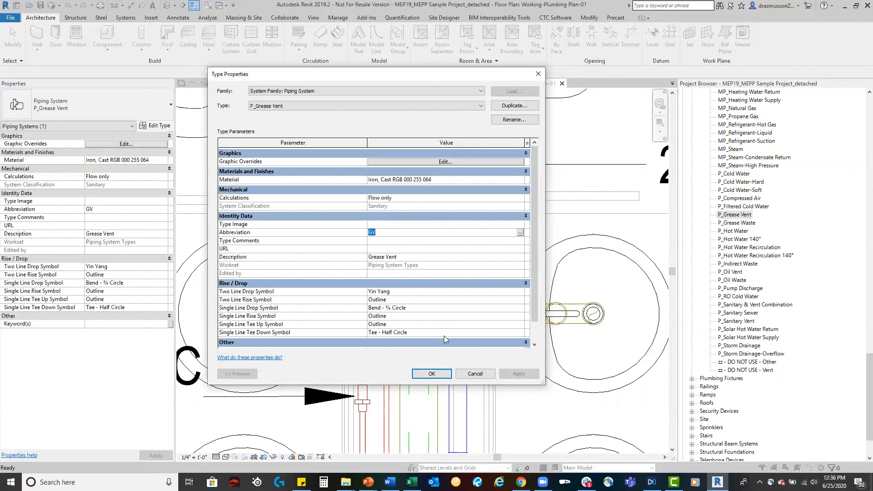
click(482, 376)
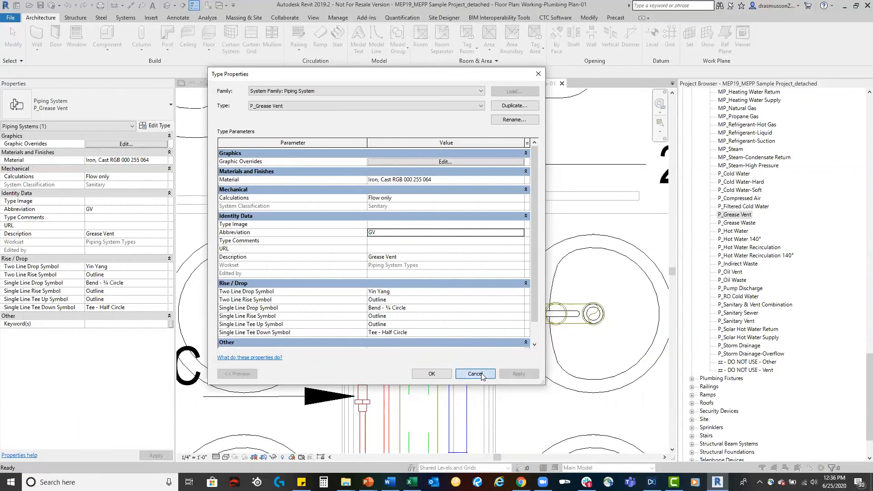
Review the project's view filters and the System Abbreviation rule of P_Pipe System - Compressed Air, cancelling without changes
scroll(523, 365, down, 5)
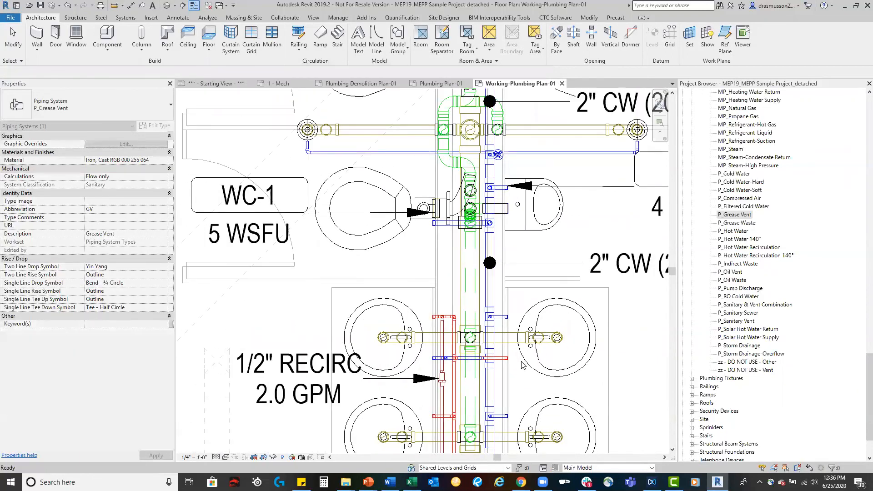
scroll(266, 336, down, 2)
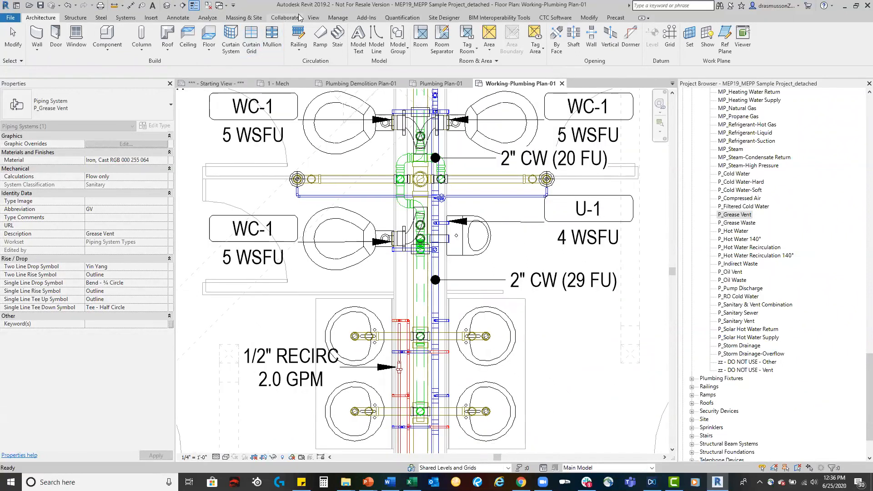
click(313, 19)
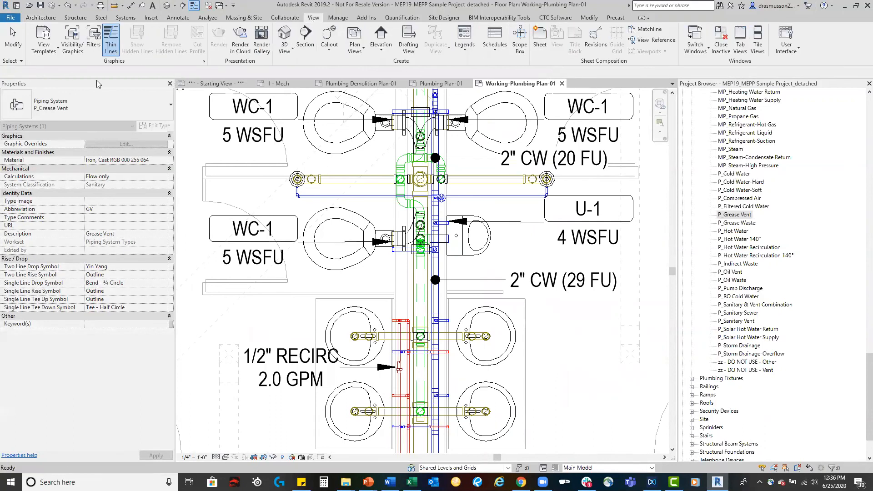
click(93, 46)
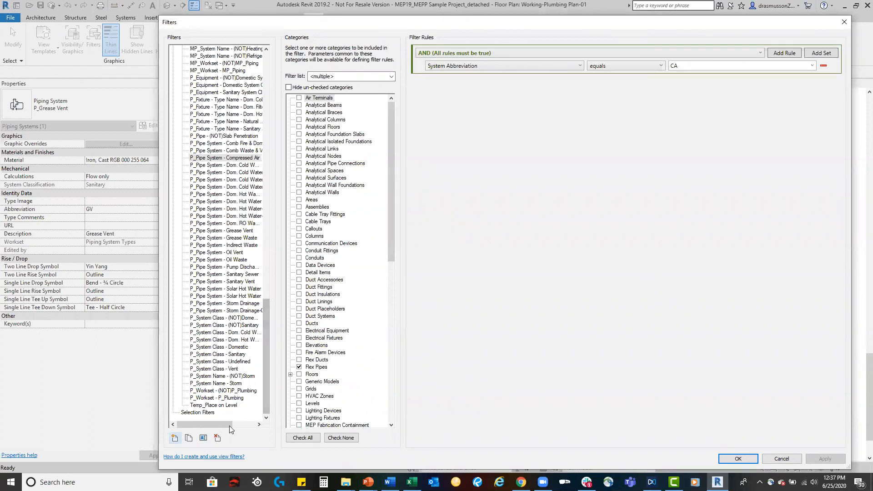
drag(218, 425, 227, 425)
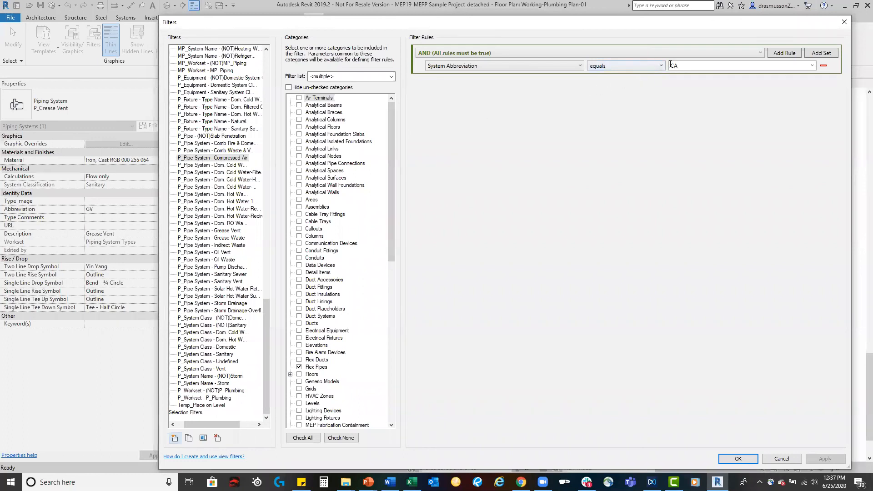
click(782, 459)
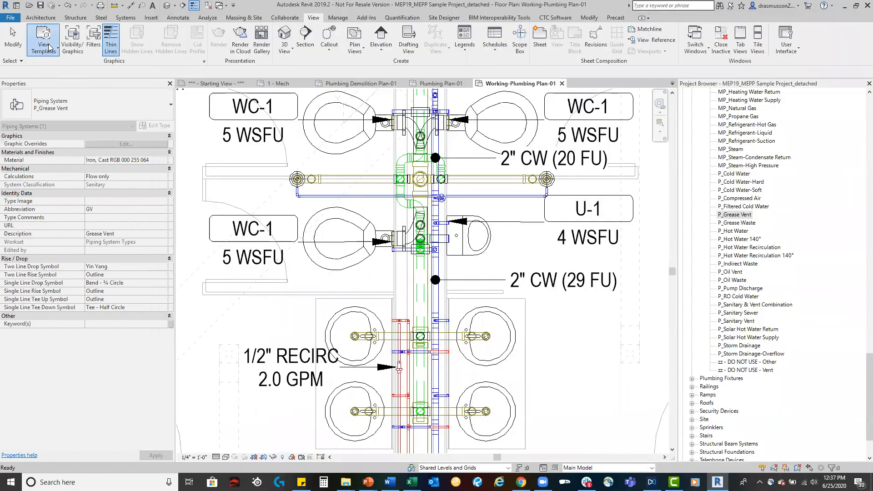
Look through the project's view templates down to the P_Plumbing Plan group, and cancel without changes
click(45, 43)
click(68, 105)
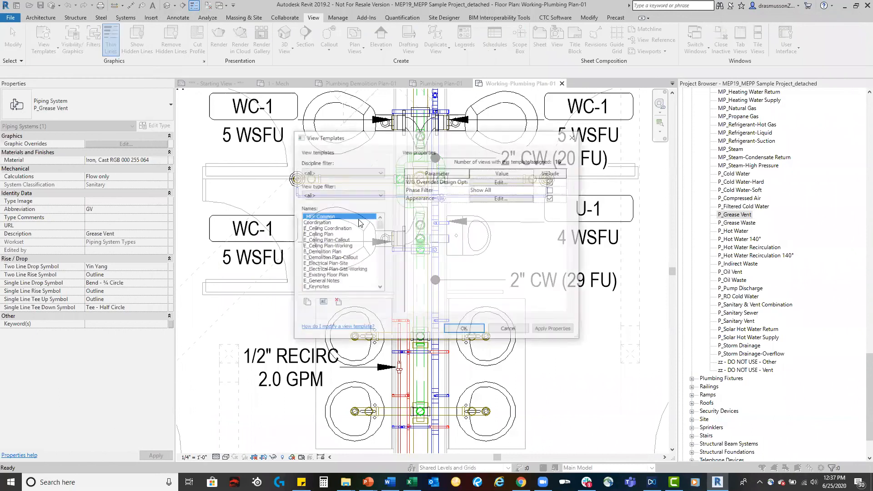
scroll(337, 264, down, 10)
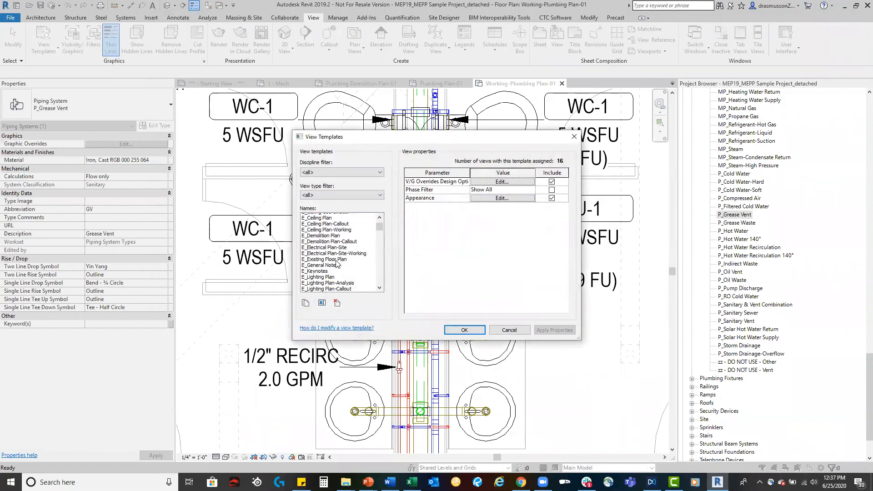
scroll(336, 264, down, 12)
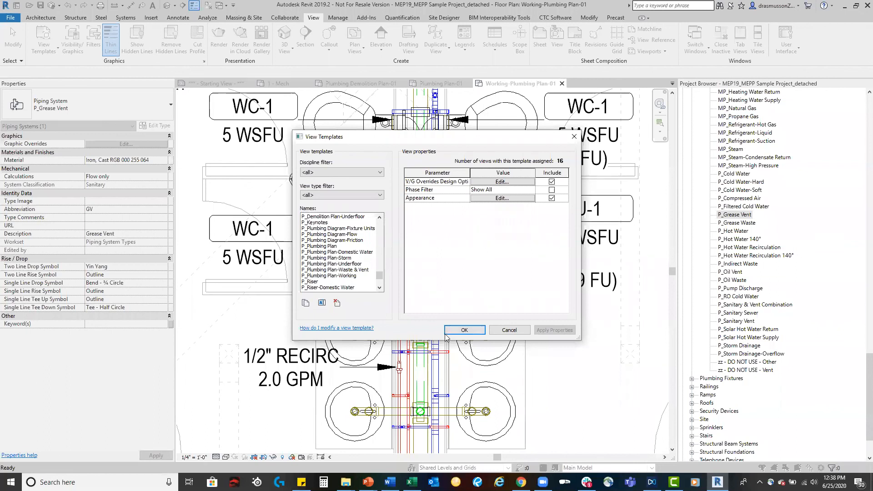
click(509, 330)
Draw an MP_Natural Gas pipe about 2' 11" long in 6" Copper - Type L - Soldered at 8' 0" offset, south of the Hero Men room
scroll(476, 364, down, 1)
scroll(515, 287, down, 2)
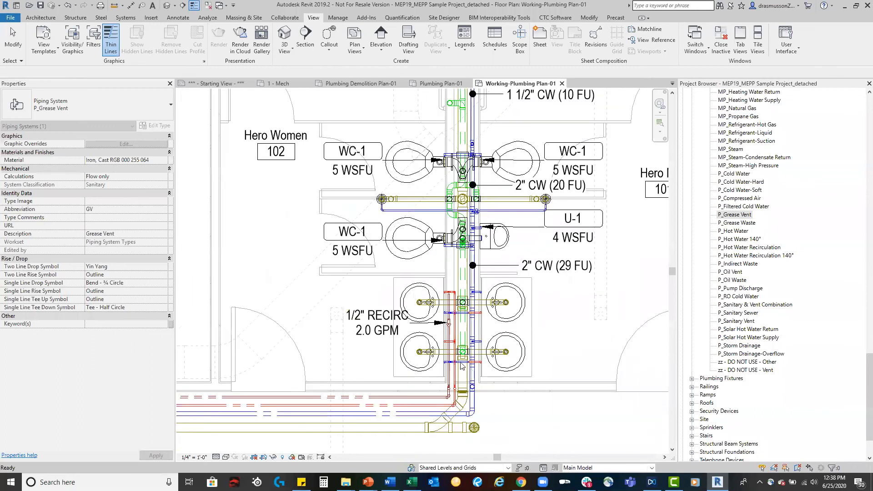
click(124, 20)
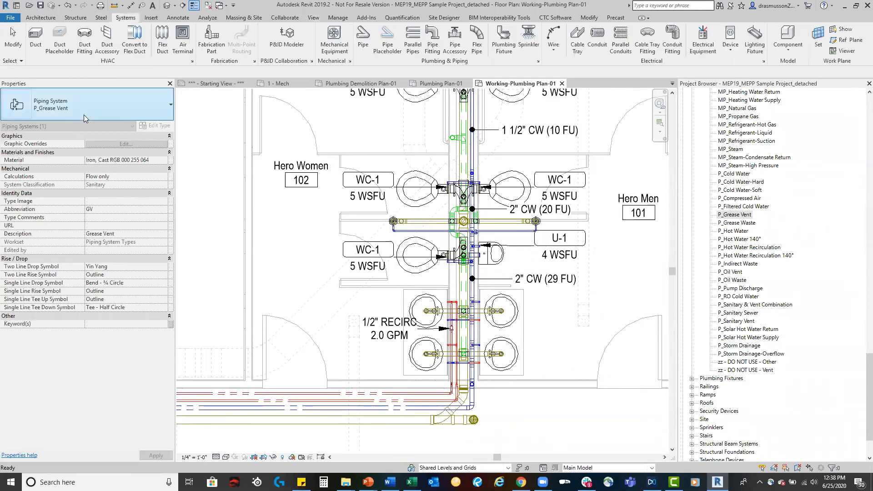
click(357, 53)
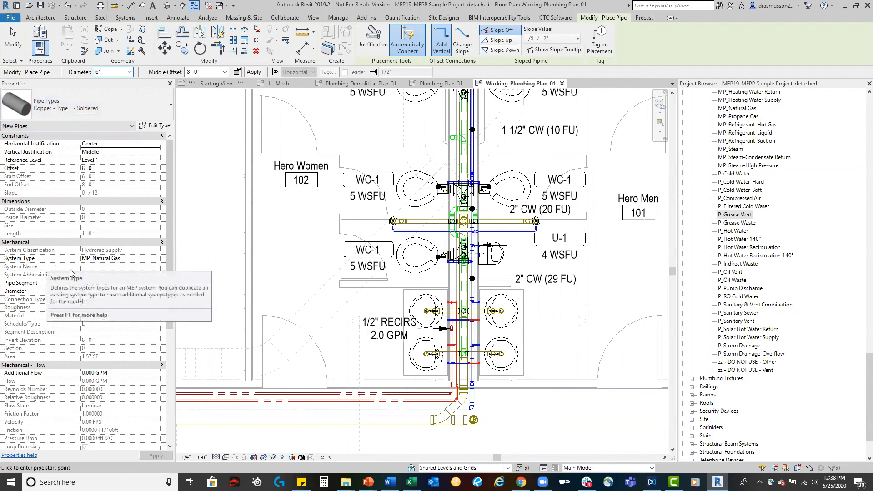
click(582, 423)
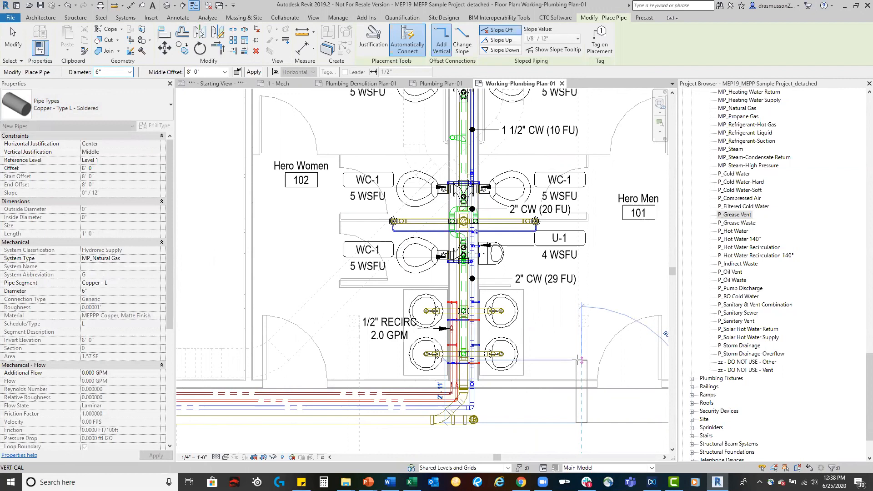
click(580, 360)
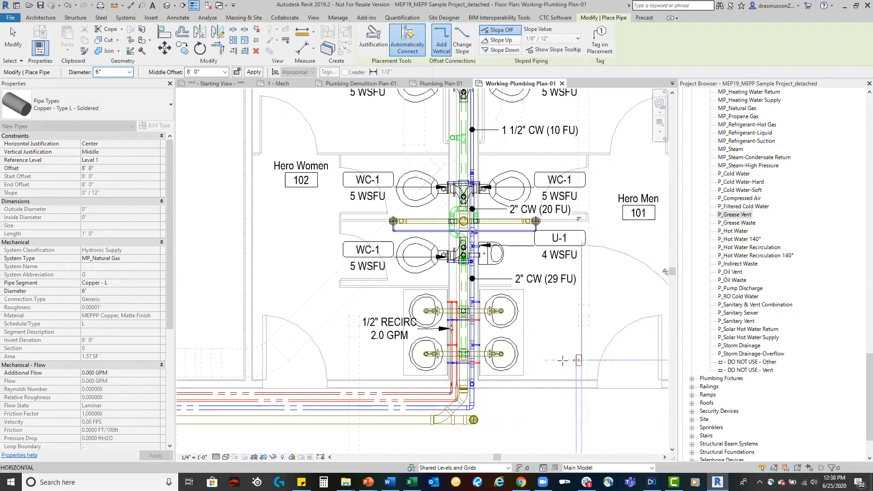
key(Escape)
key(Escape)
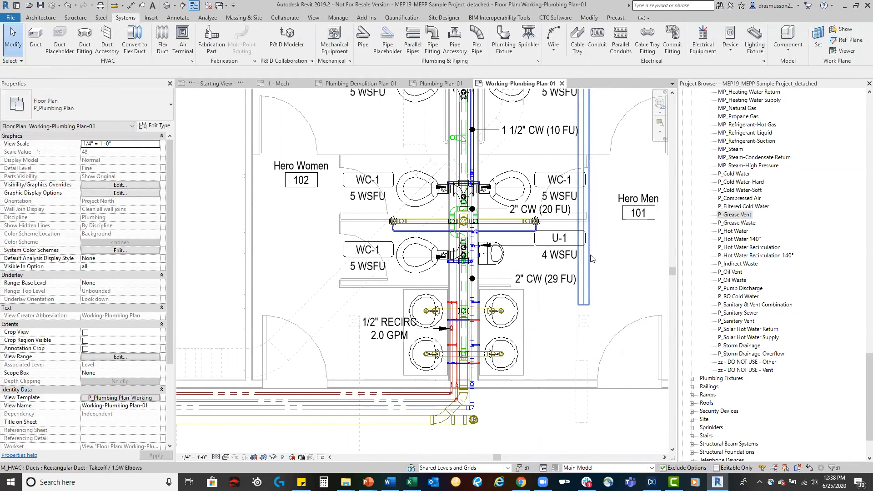
Review the filter overrides of the P_Plumbing Plan-Working view template with the filter names fully readable, and cancel the overrides
scroll(602, 430, up, 4)
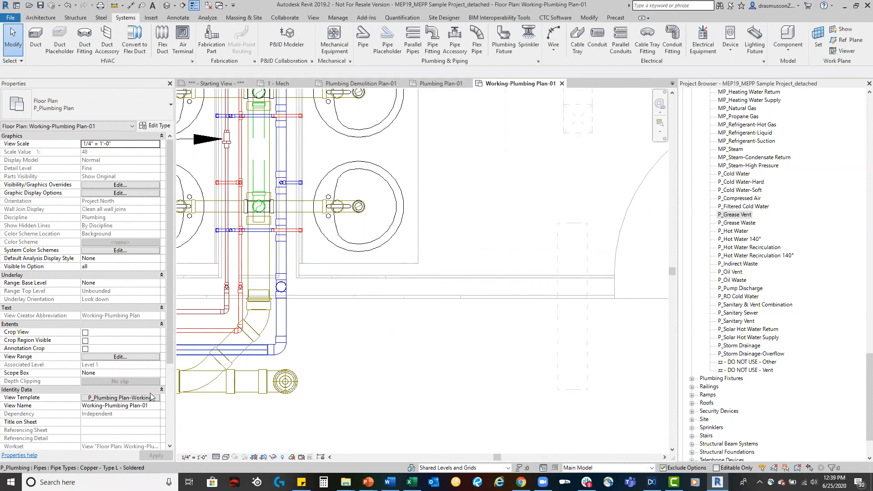
click(142, 398)
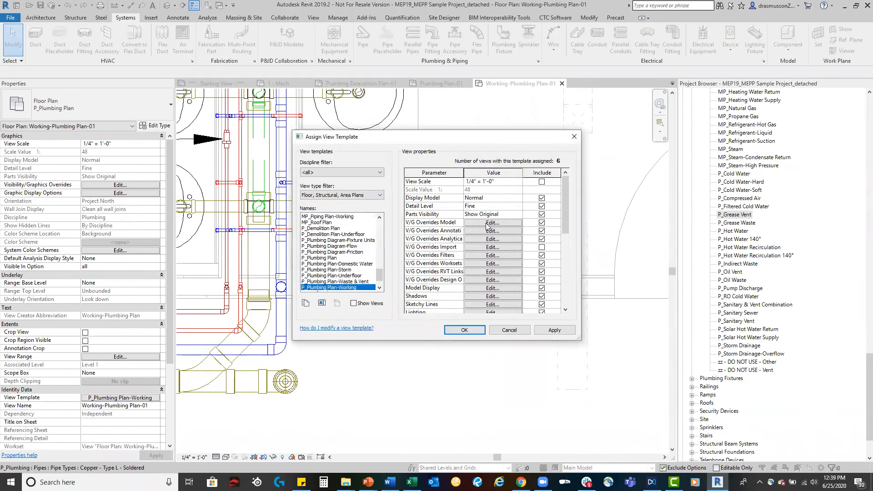
click(483, 256)
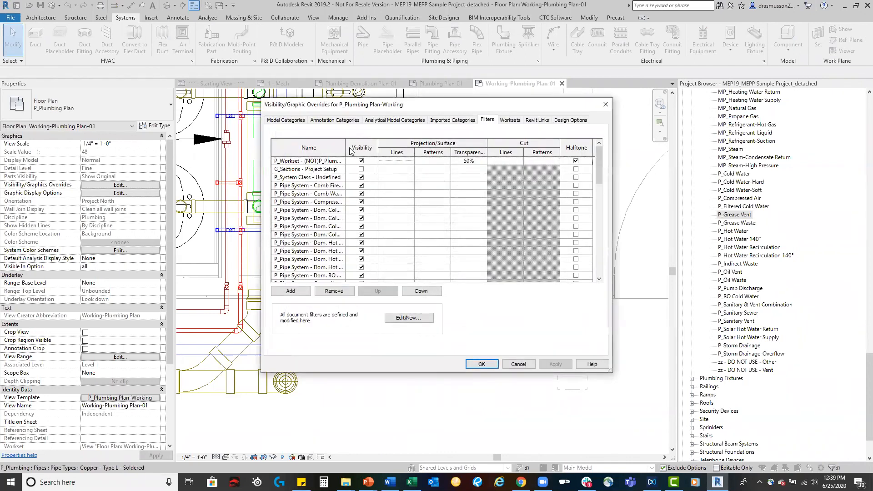
drag(345, 148, 384, 147)
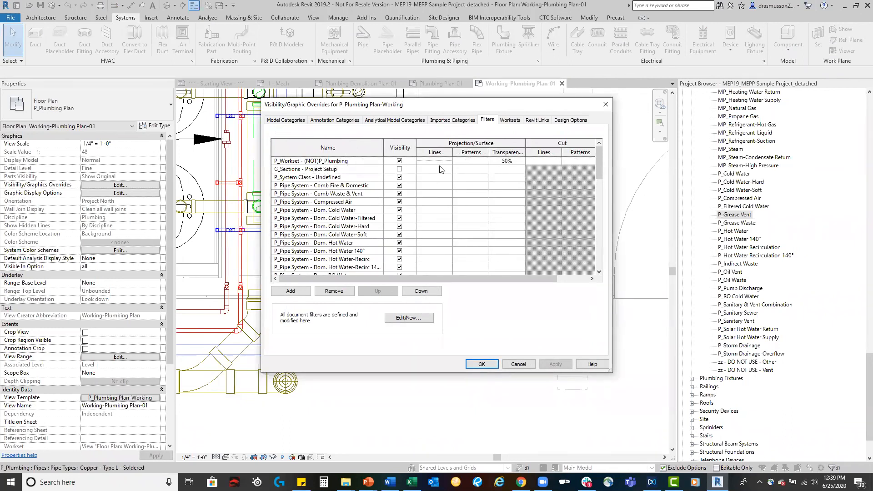
click(518, 364)
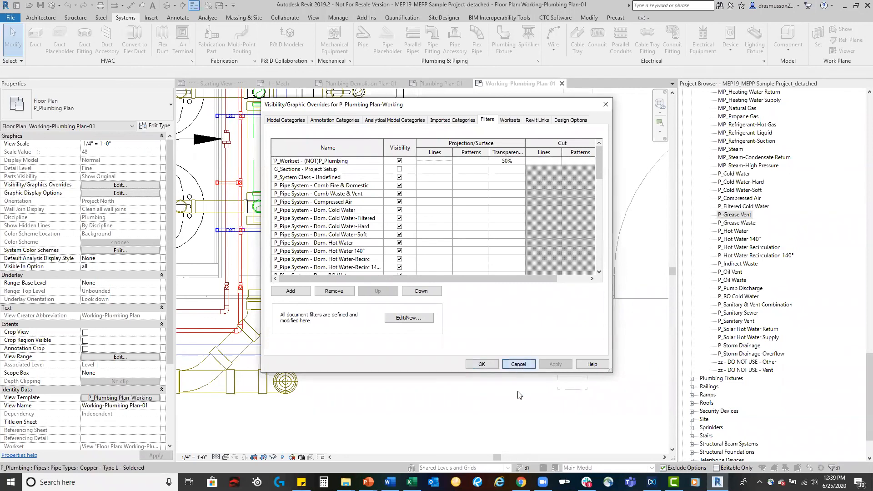
Assign the natural gas pipe south of the Hero Men room to the P_Plumbing workset
click(500, 331)
click(558, 353)
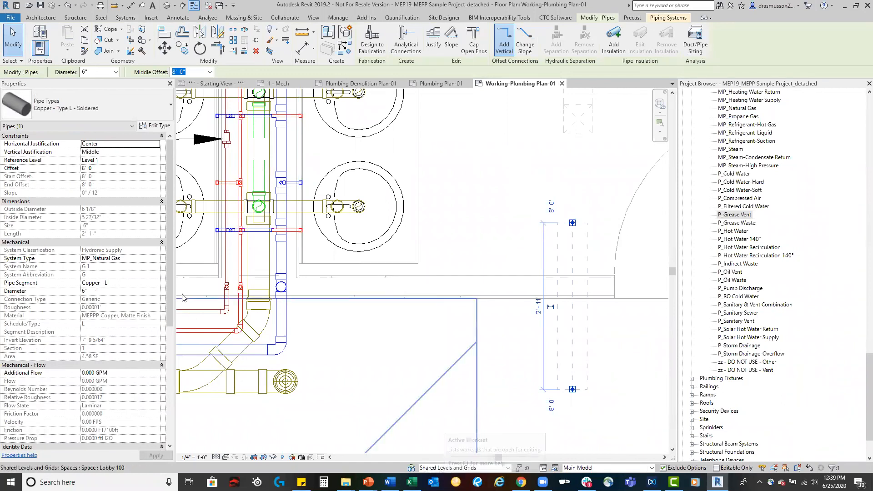
scroll(131, 269, down, 5)
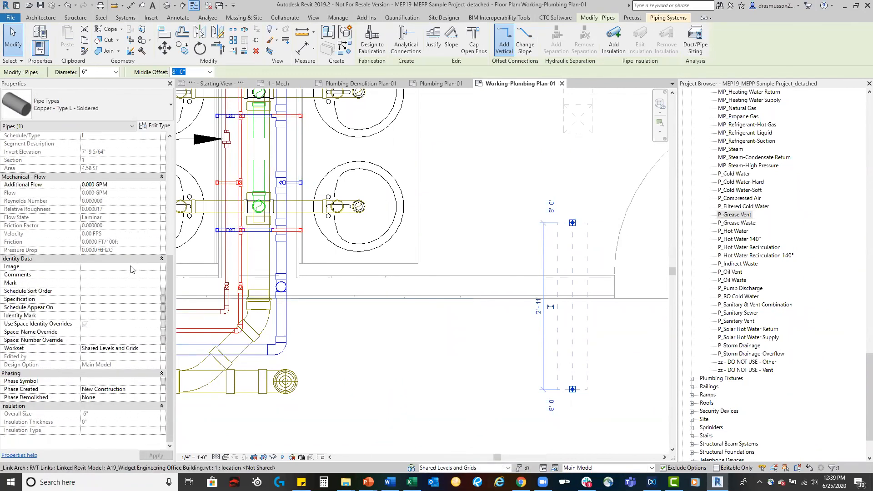
click(153, 349)
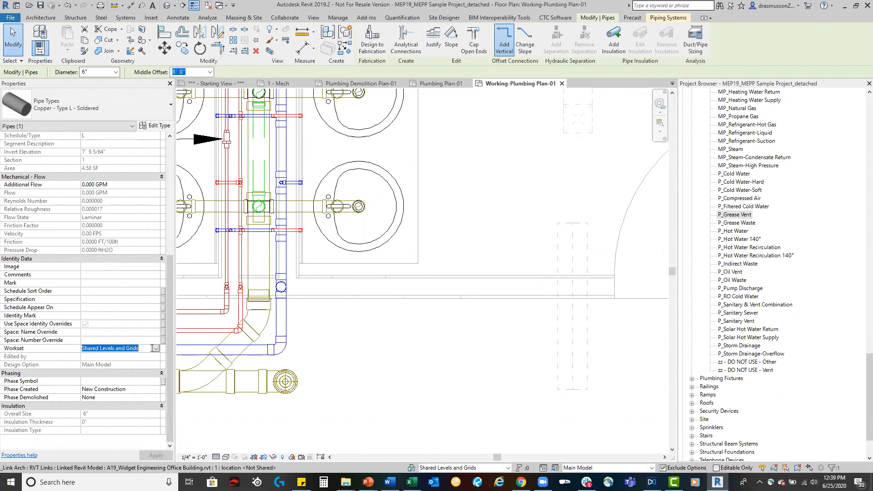
click(156, 348)
click(111, 379)
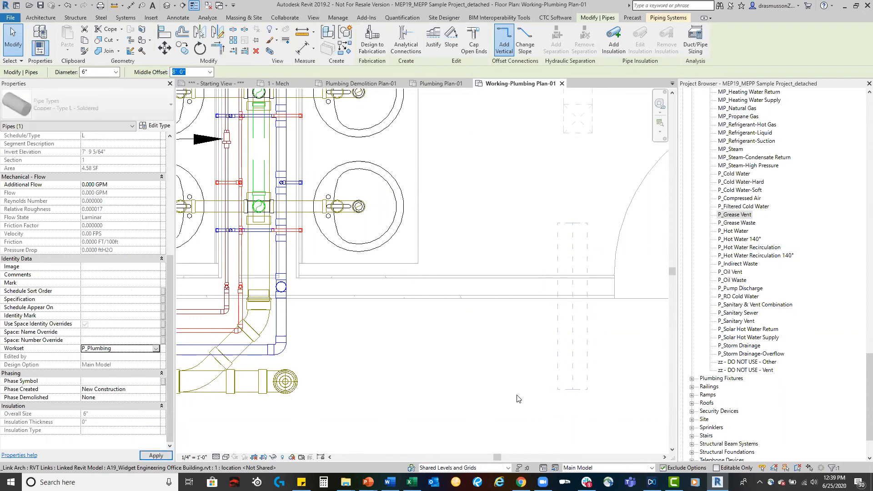
click(548, 385)
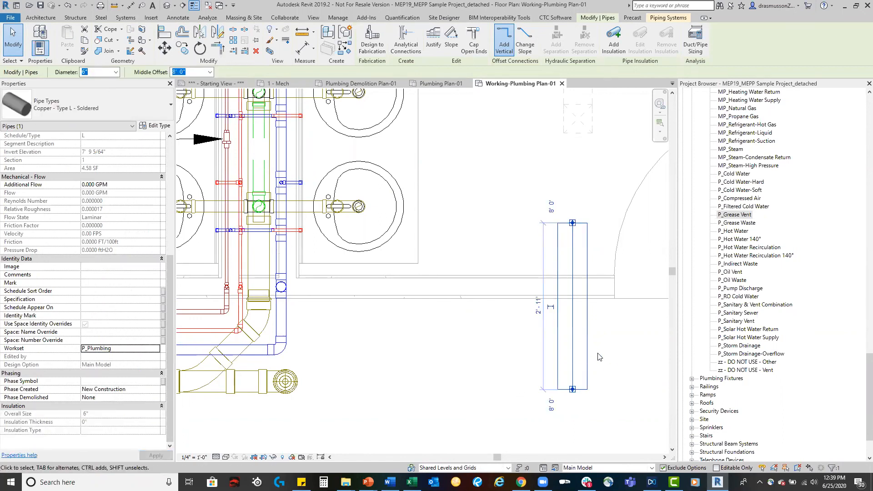
Clear the selection and make P_Plumbing the active workset
click(422, 347)
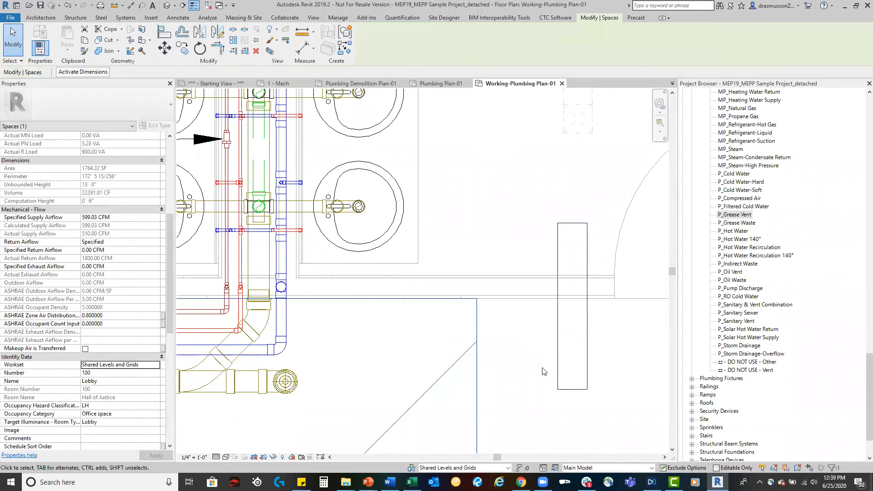
click(536, 371)
click(508, 468)
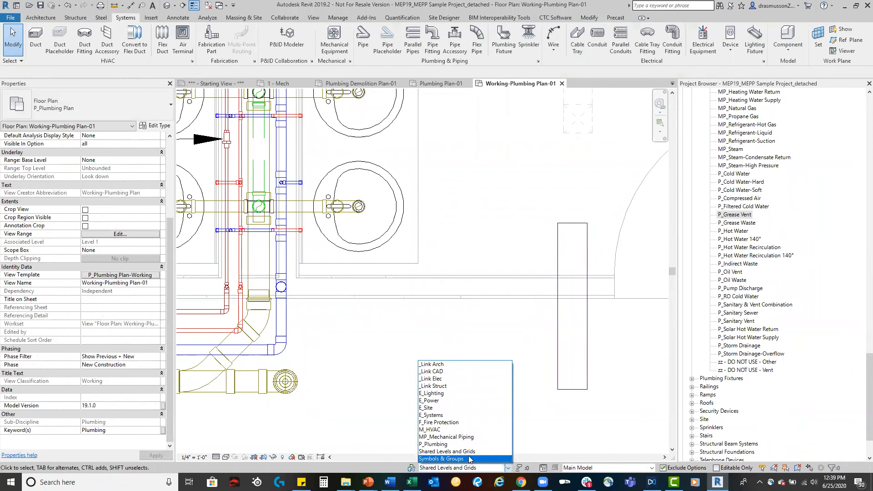
click(471, 444)
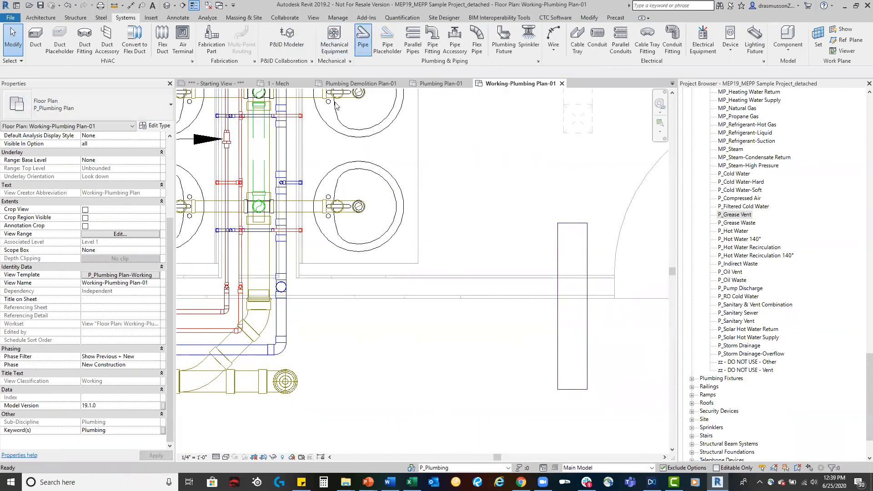
Draw a 6" MP_Geothermal Water Return pipe about 2' 11" long at 8' 0" offset, parallel to and west of the natural gas pipe
click(363, 40)
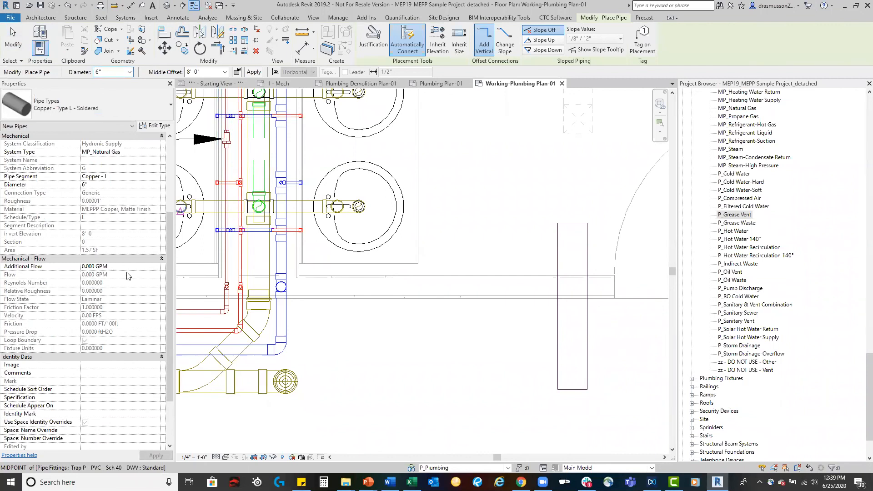
click(148, 153)
click(156, 153)
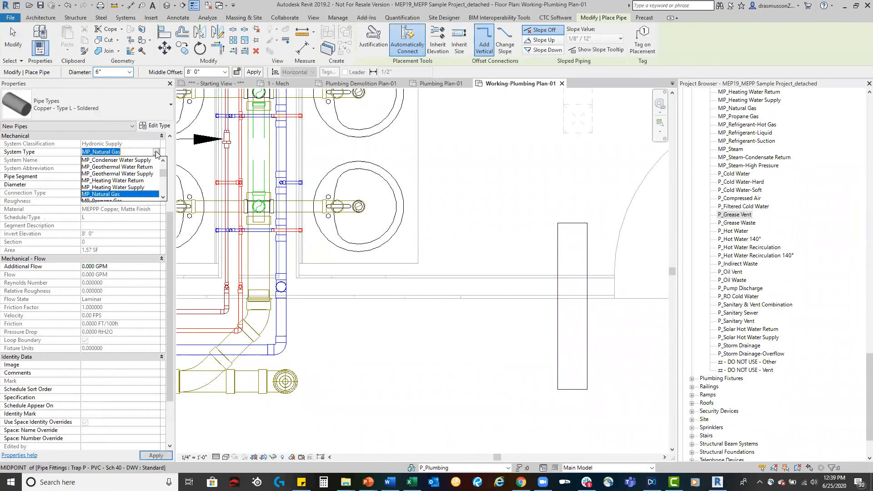
click(129, 167)
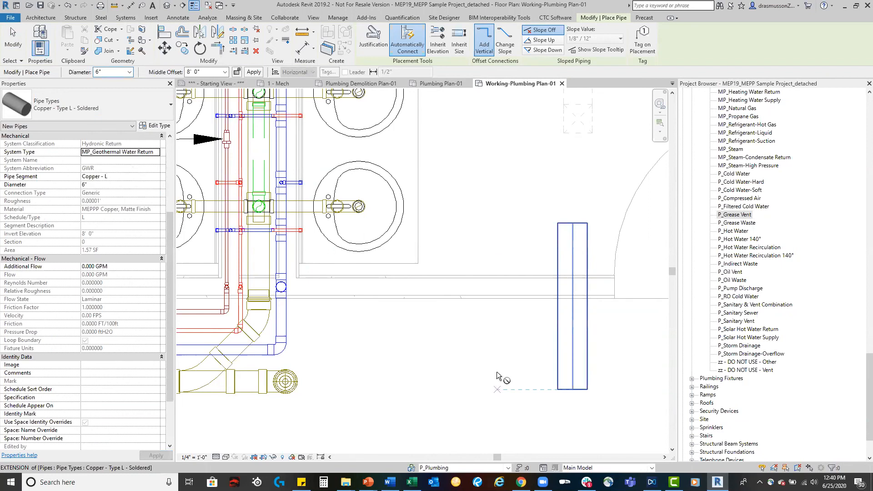
click(497, 389)
click(497, 228)
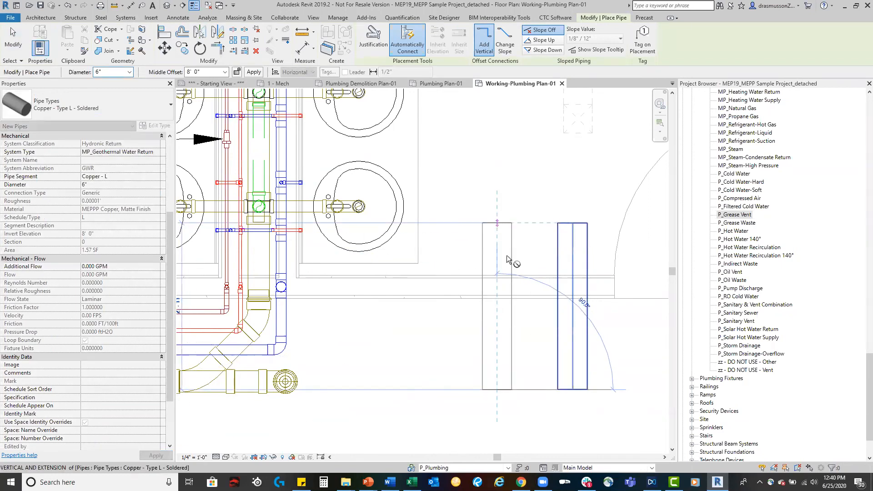
key(Escape)
key(Escape)
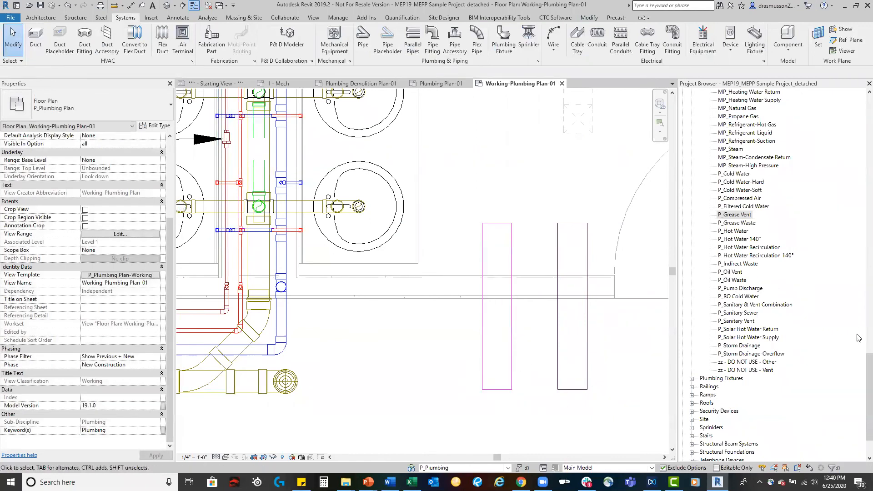
Open the Plumbing Plan-01 floor plan from the plumbing Construction Documents
drag(869, 398, 870, 370)
scroll(773, 273, up, 20)
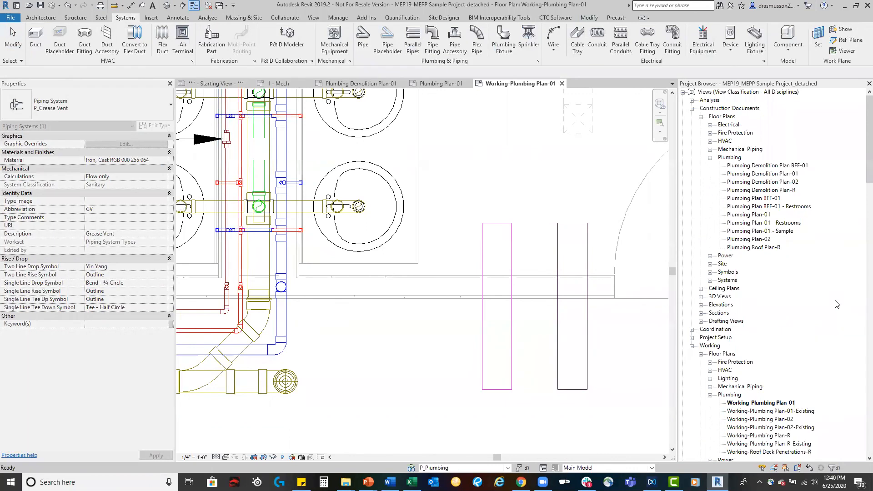
double_click(763, 215)
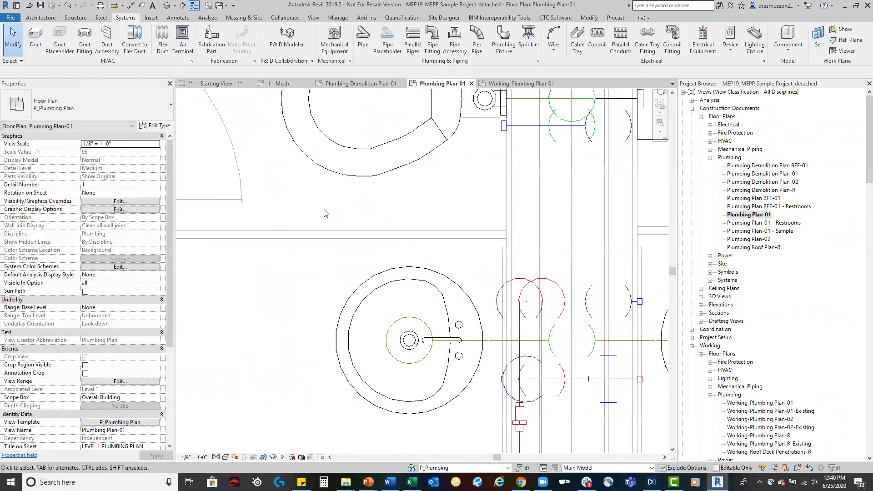
Inspect the system type and abbreviation of the vertical pipe beside the Hero Men lavatories, and clear the selection
scroll(578, 313, down, 6)
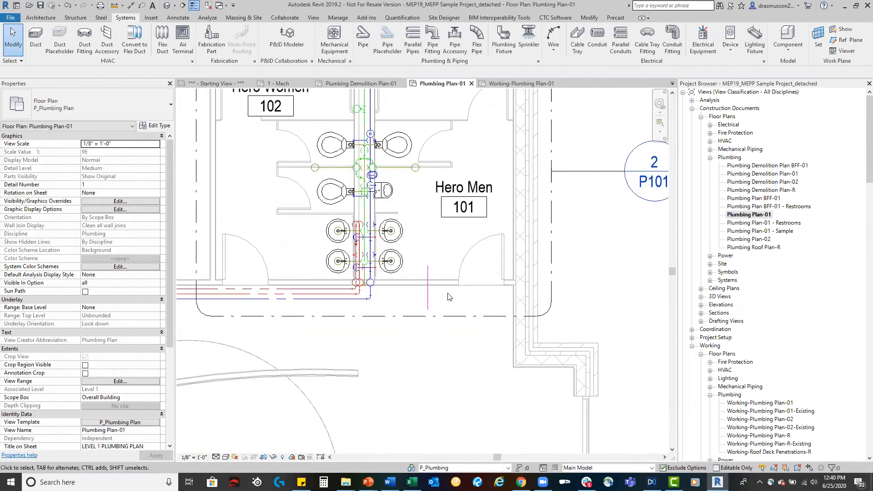
scroll(444, 293, up, 4)
click(395, 246)
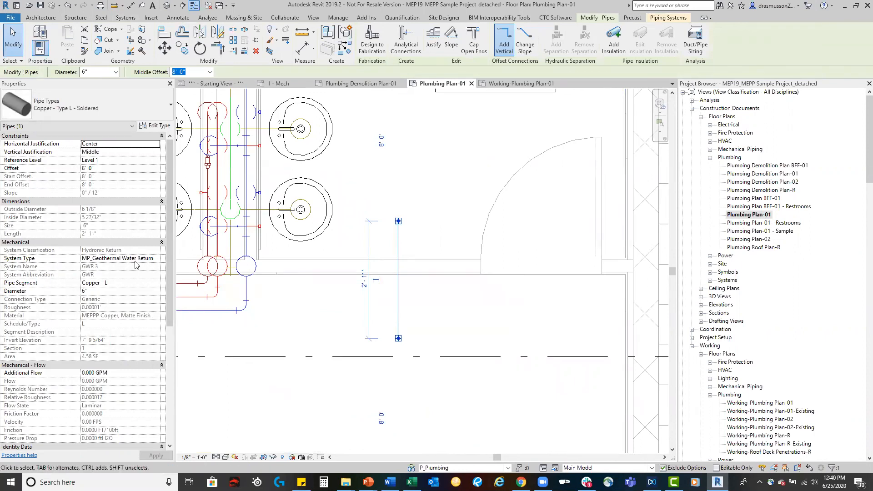
click(485, 327)
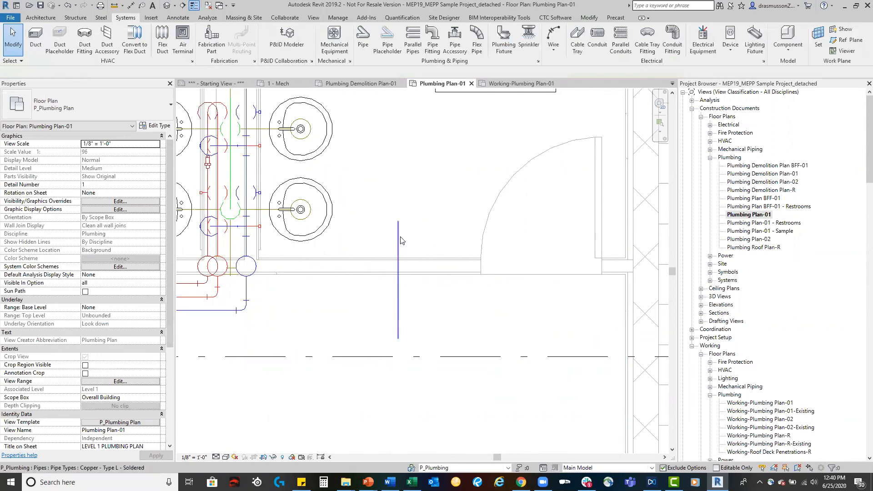
click(396, 291)
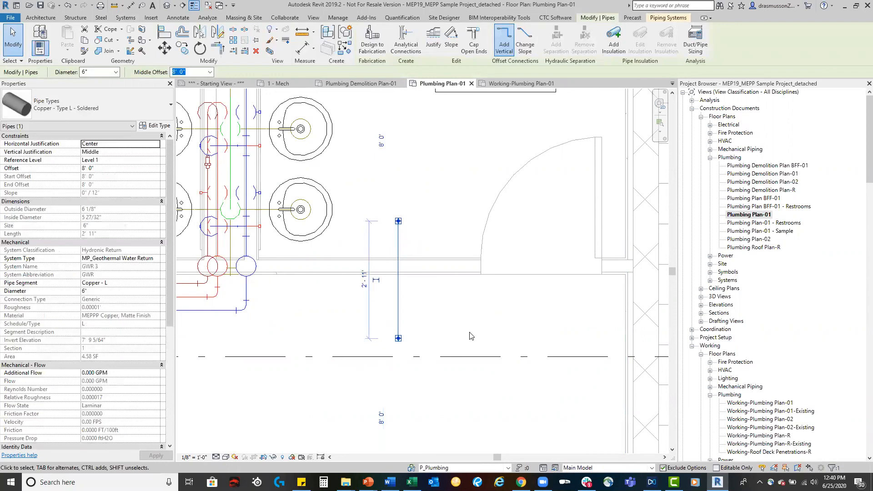
click(310, 323)
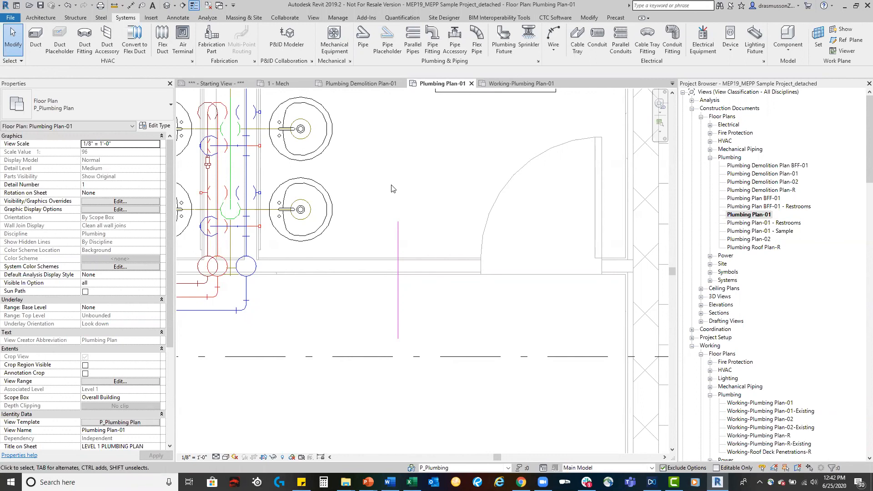
Create a rule-based view filter named Demo
click(338, 17)
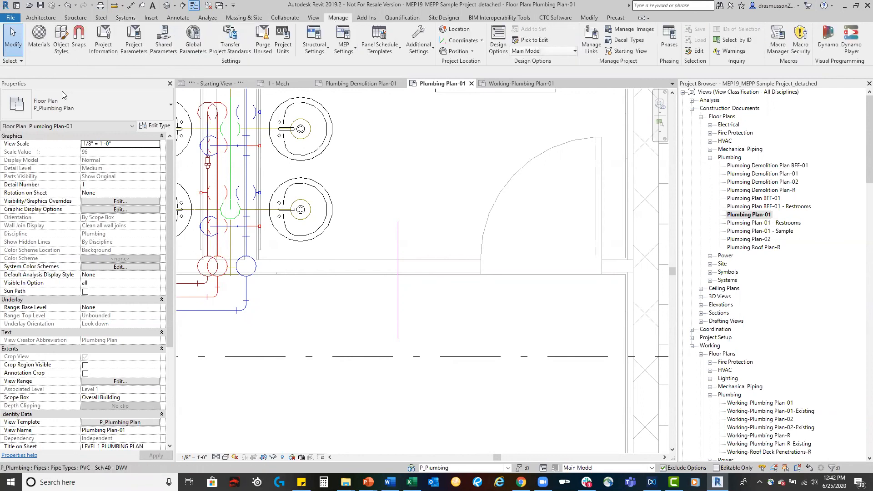
click(314, 17)
click(93, 40)
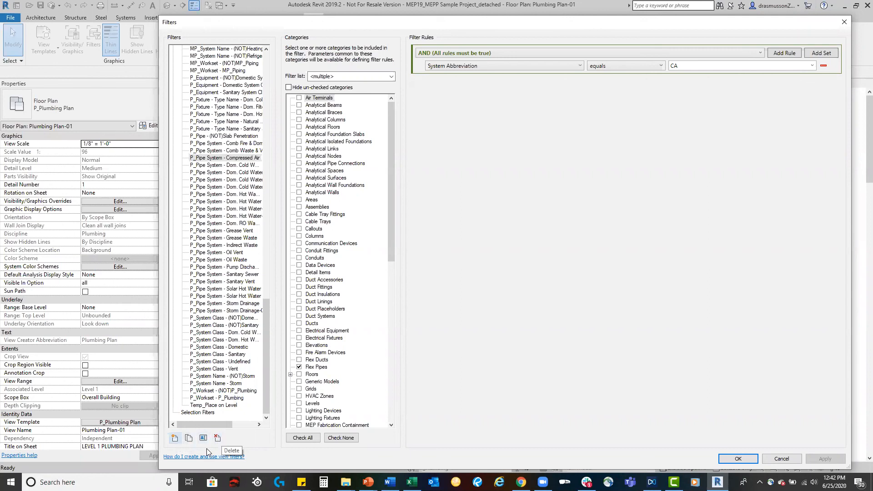
click(175, 438)
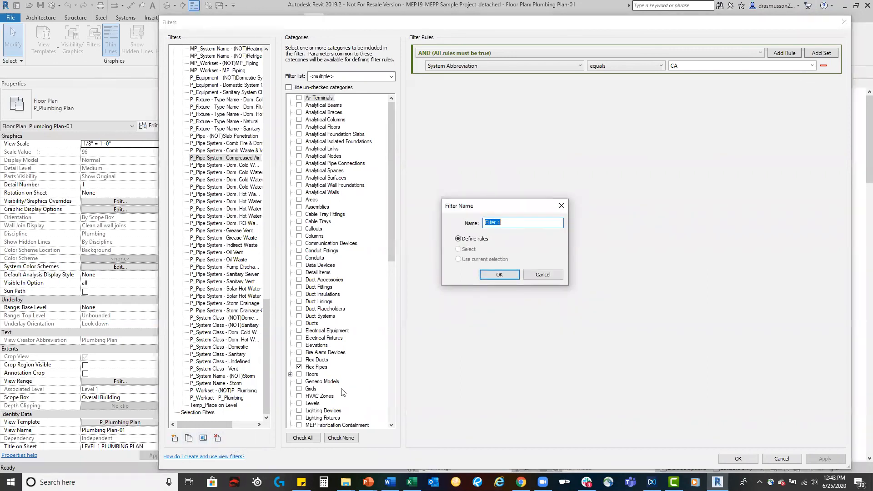
text(Demo)
click(499, 275)
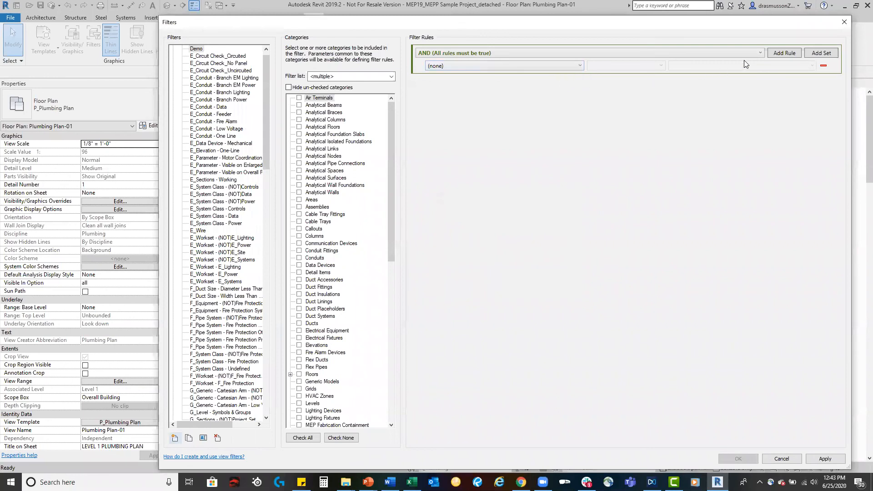
Review the Demo filter's AND/OR options and available rule parameters, and close the filters without saving
click(762, 54)
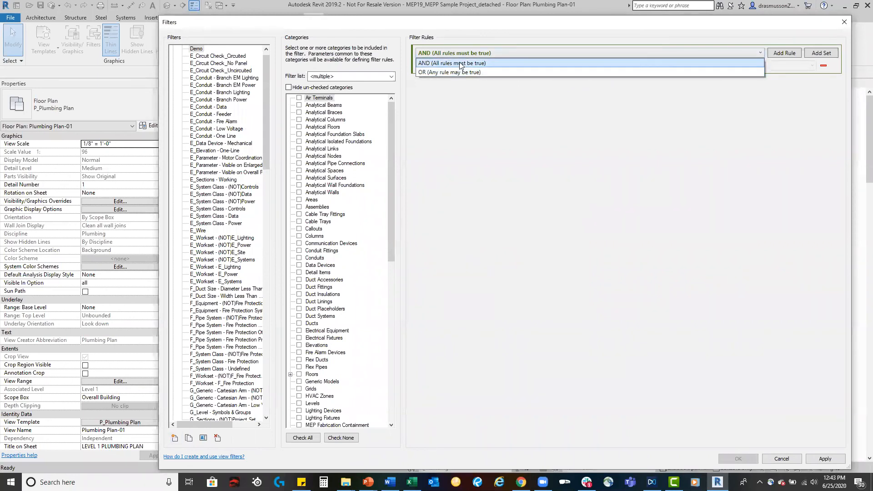
click(459, 126)
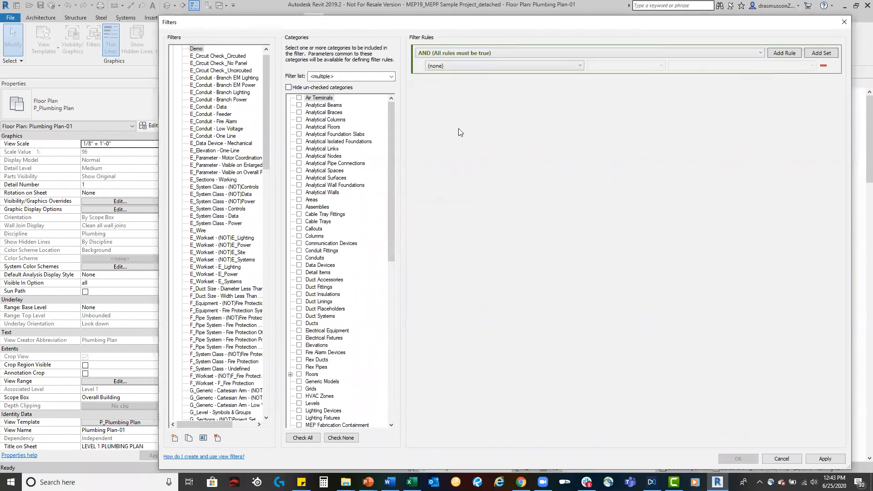
click(579, 66)
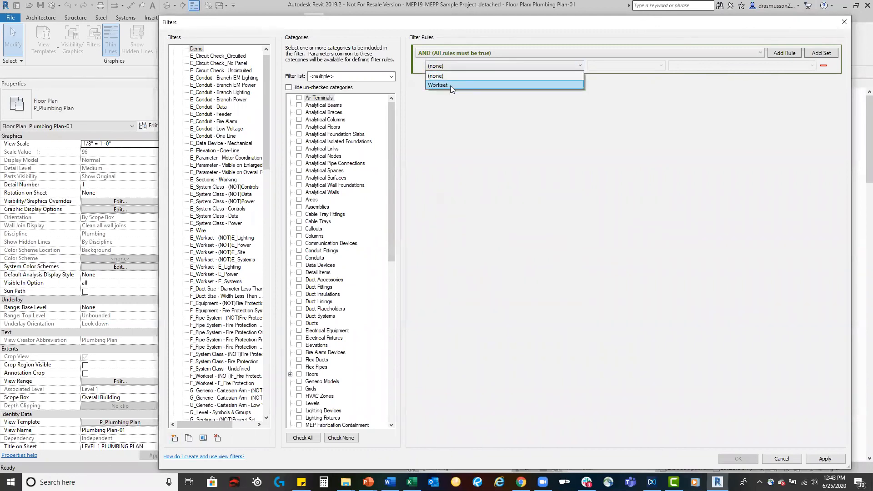
click(791, 55)
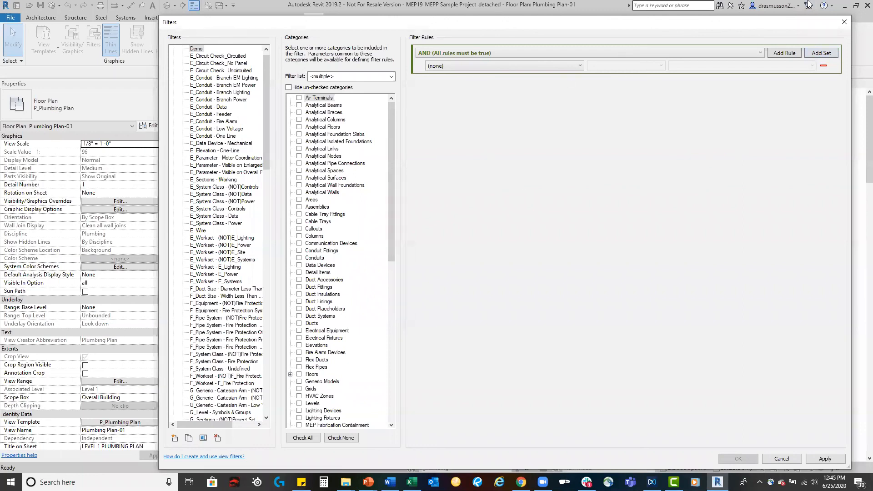
click(845, 22)
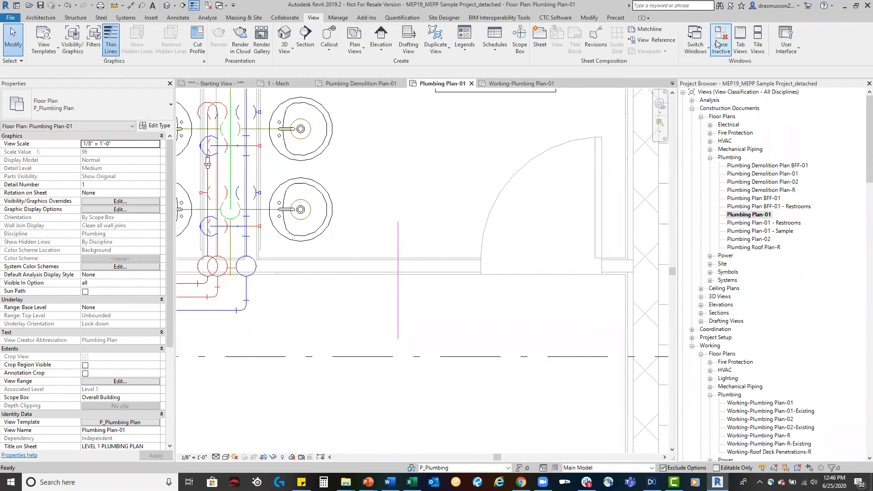
Collapse the project's views and families, and expand the model groups to review the plumbing chase, drain and fixture assemblies
click(693, 109)
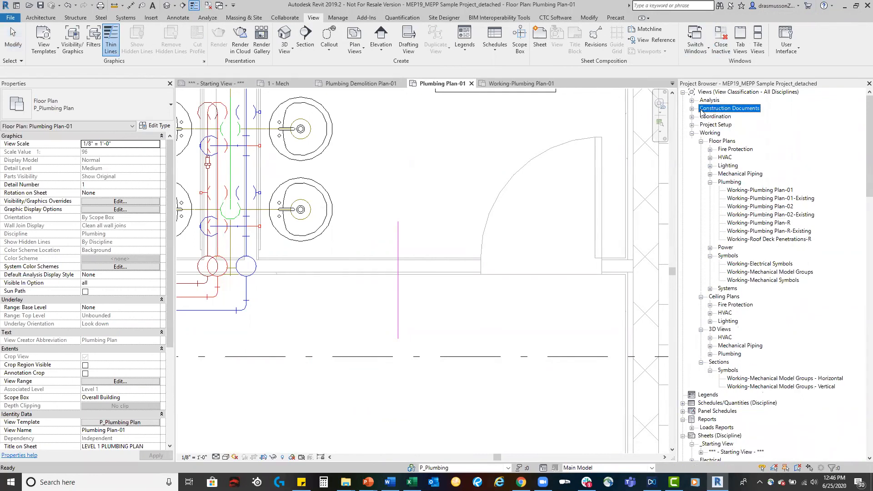
click(692, 134)
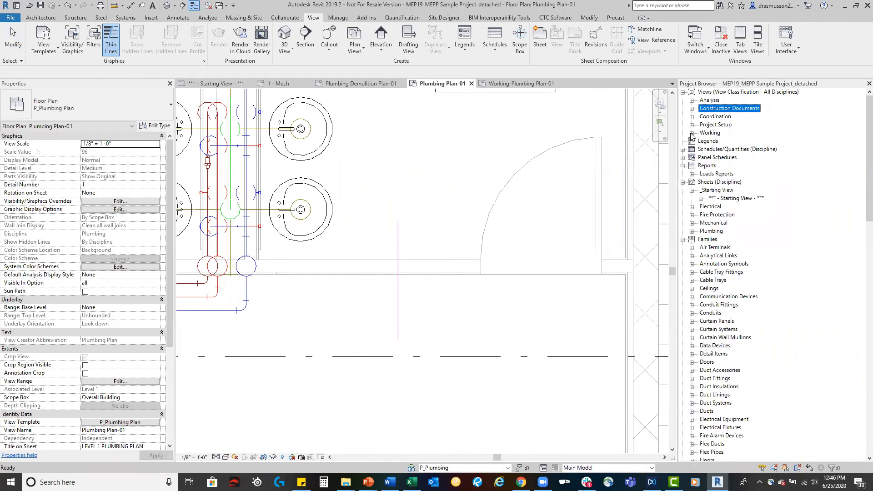
click(683, 93)
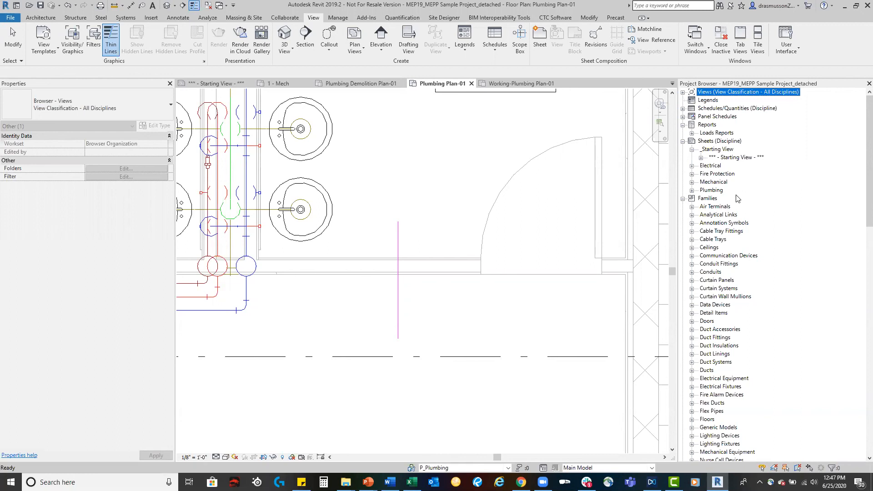
click(682, 198)
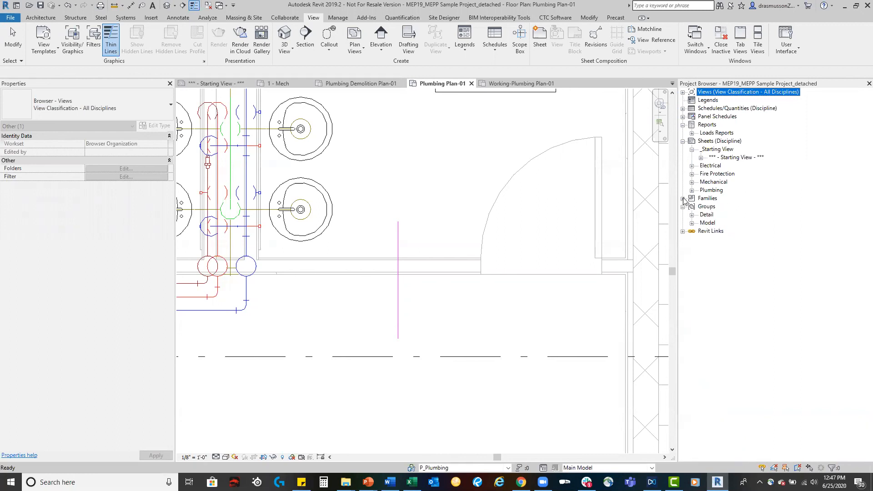
click(692, 224)
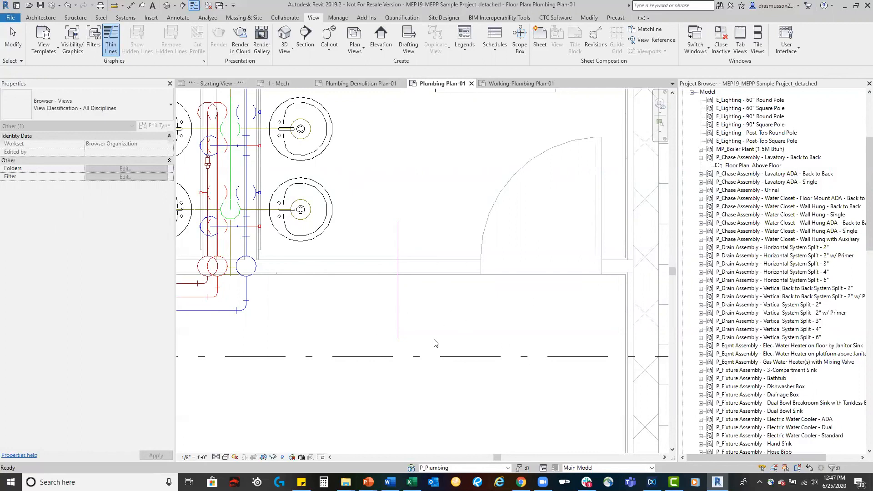
scroll(423, 404, down, 1)
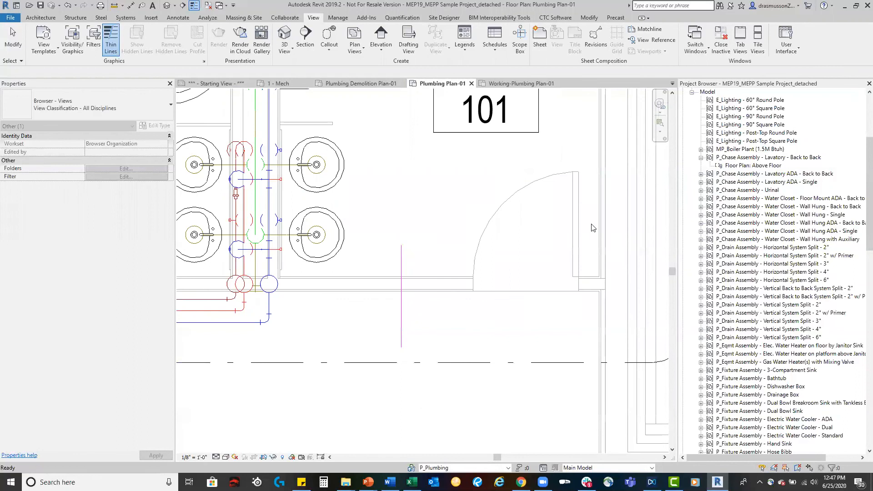
Examine the water closet, urinal and lavatory chase piping between Hero Women and Hero Men in the Working-Plumbing Plan-01 view
click(505, 83)
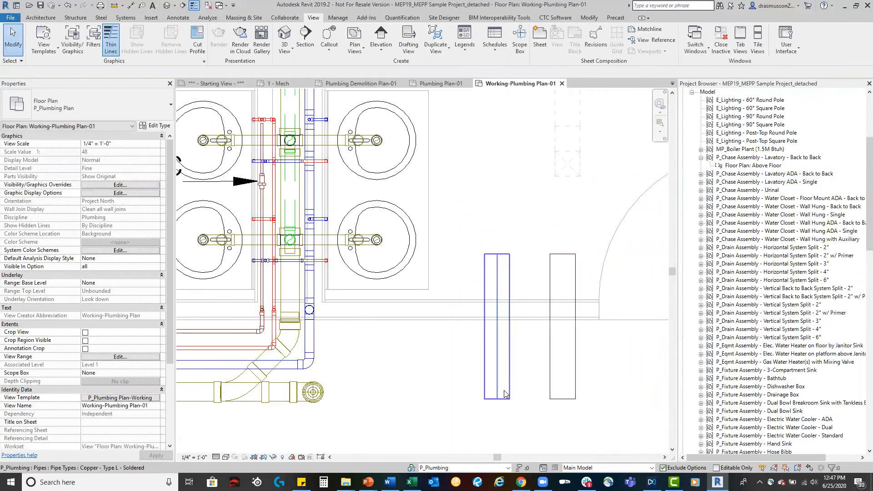
scroll(504, 394, down, 3)
middle_drag(593, 260, 431, 400)
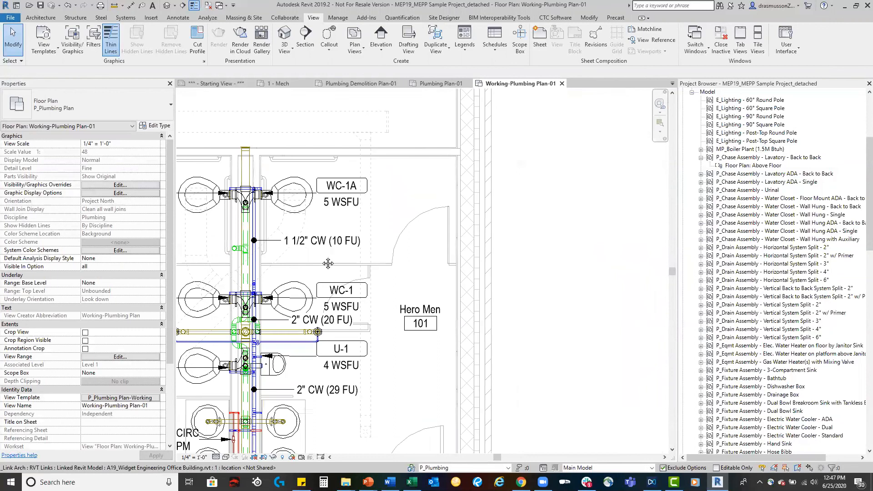
middle_drag(328, 264, 379, 273)
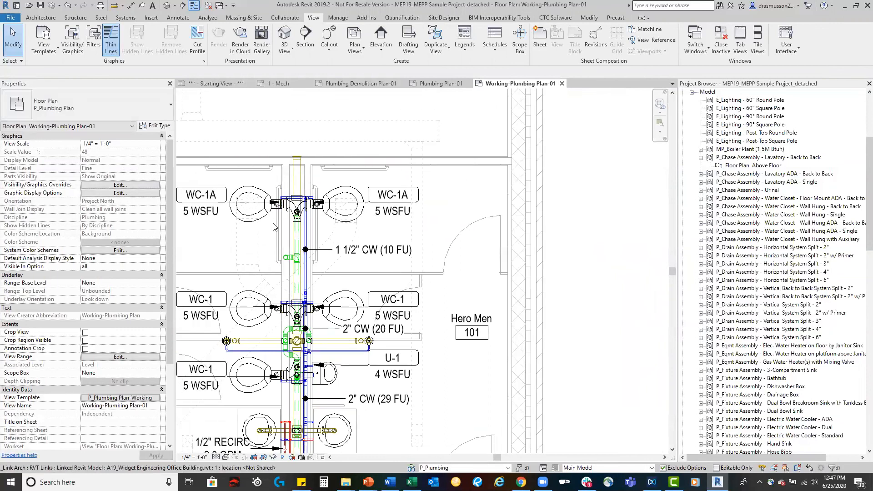
scroll(513, 254, down, 1)
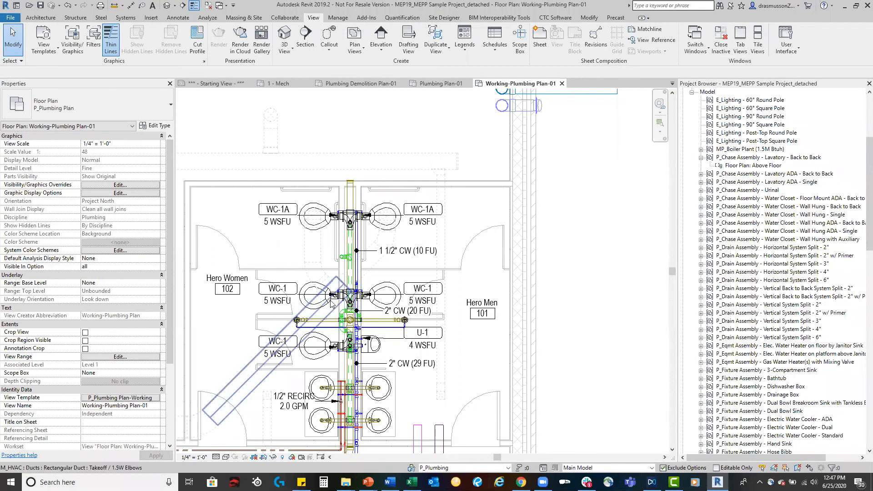
scroll(340, 314, up, 1)
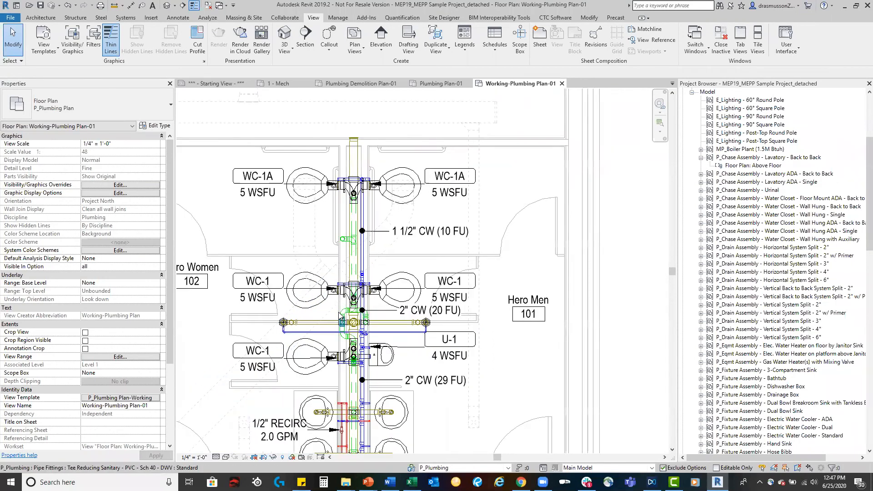
scroll(340, 314, up, 1)
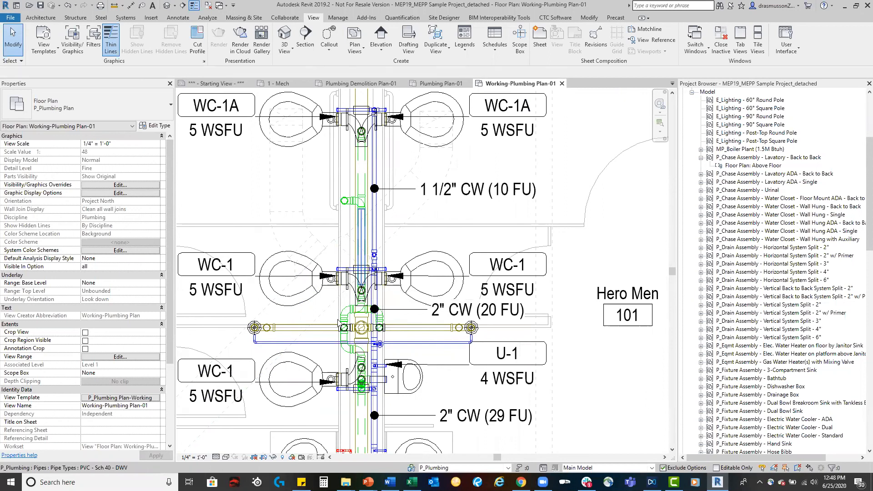
scroll(286, 336, down, 2)
scroll(285, 337, down, 1)
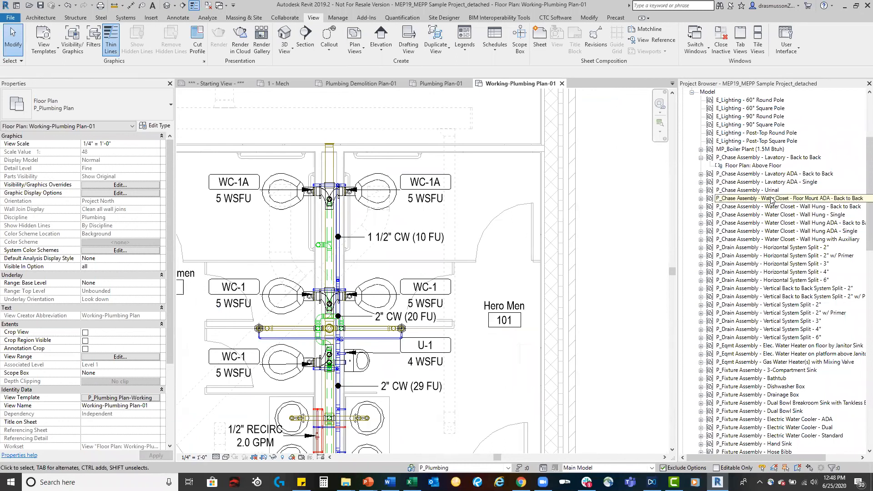
Place the P_Chase Assembly - Water Closet - Wall Hung ADA - Back to Back model group outside the exterior wall beside Hero Men
click(769, 223)
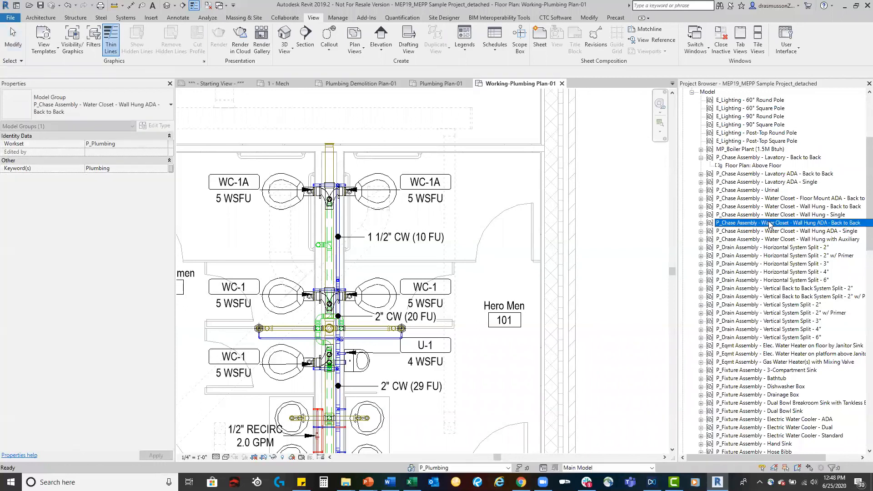
drag(602, 219, 605, 218)
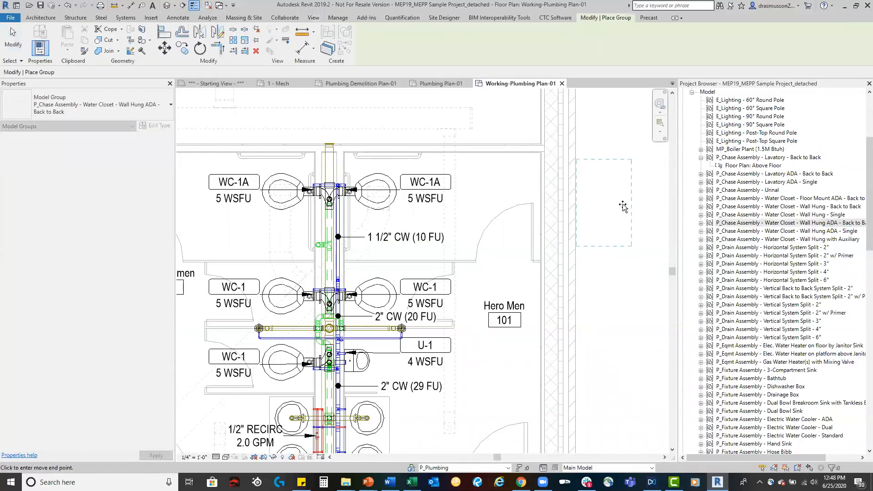
click(624, 206)
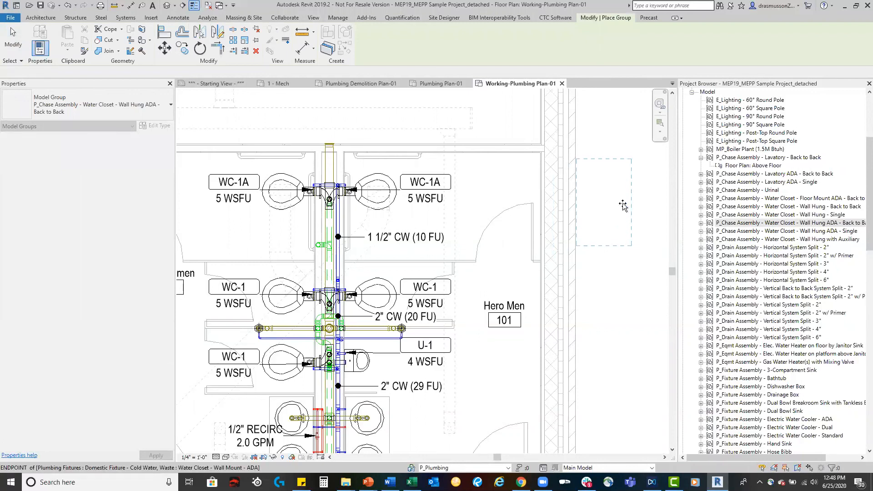
key(Escape)
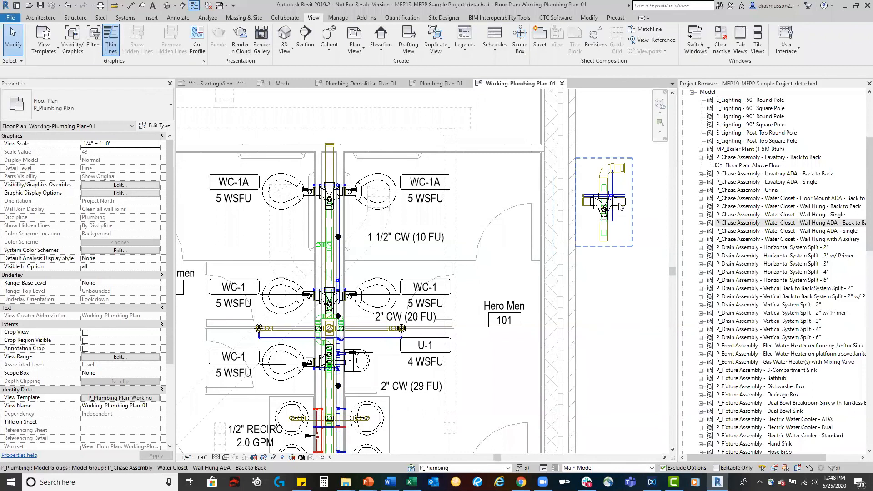
Show the attached detail group Floor Plan: Above Floor for the placed wall-hung ADA water closet assembly
scroll(620, 204, up, 3)
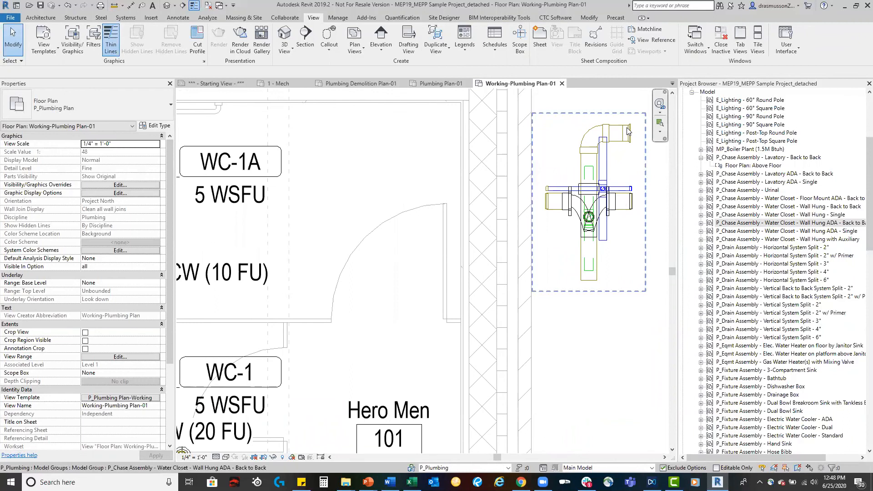
scroll(367, 284, down, 3)
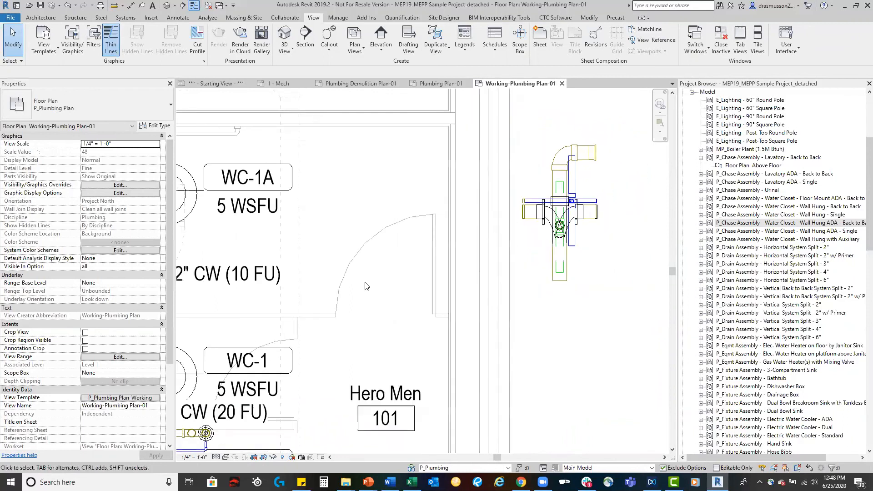
click(521, 231)
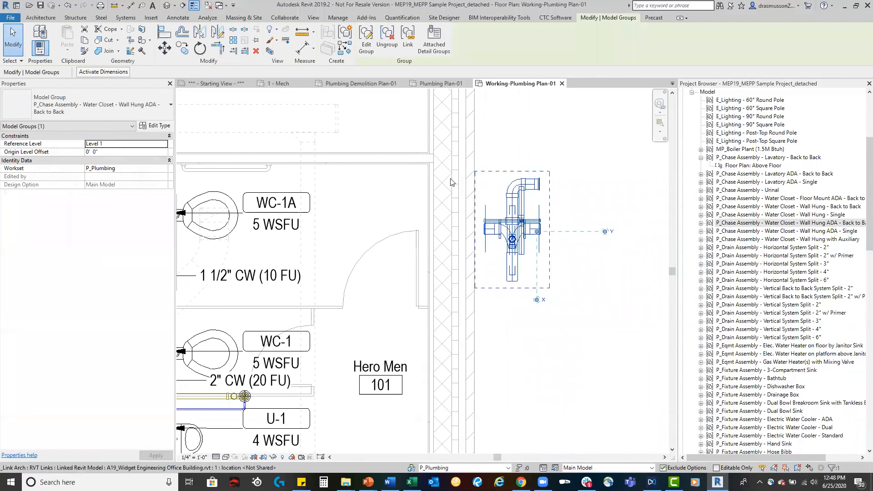
click(437, 43)
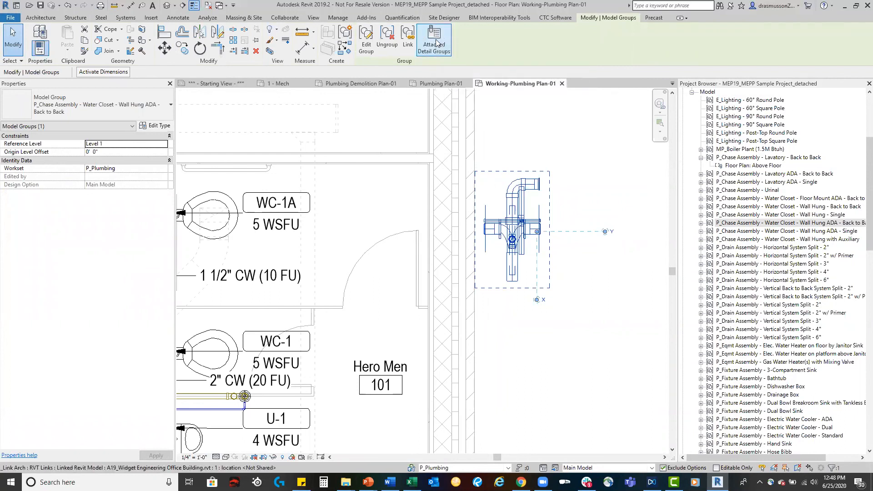
click(366, 158)
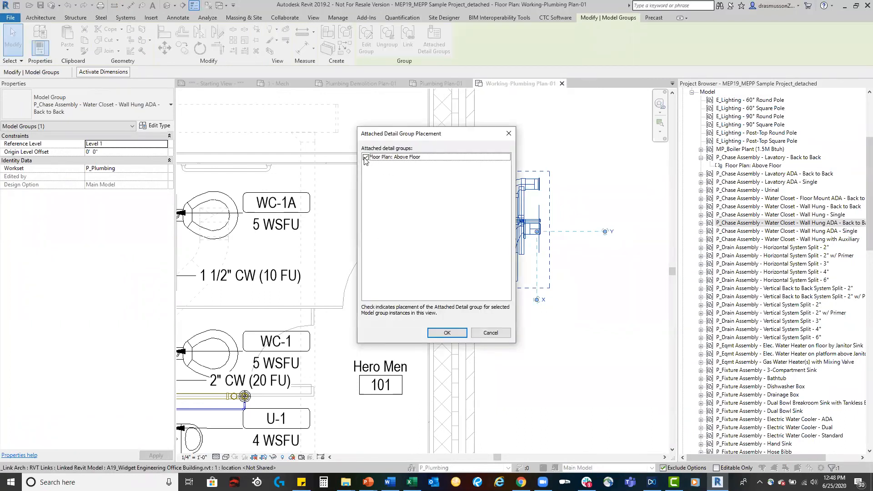
click(446, 334)
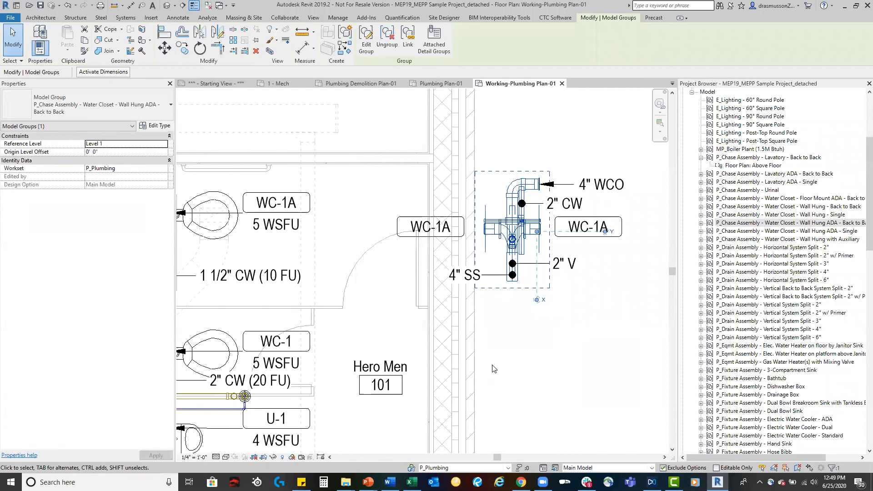
click(542, 345)
Place the P_Chase Assembly - Water Closet - Wall Hung - Back to Back model group just below the ADA assembly in plan
scroll(587, 145, down, 2)
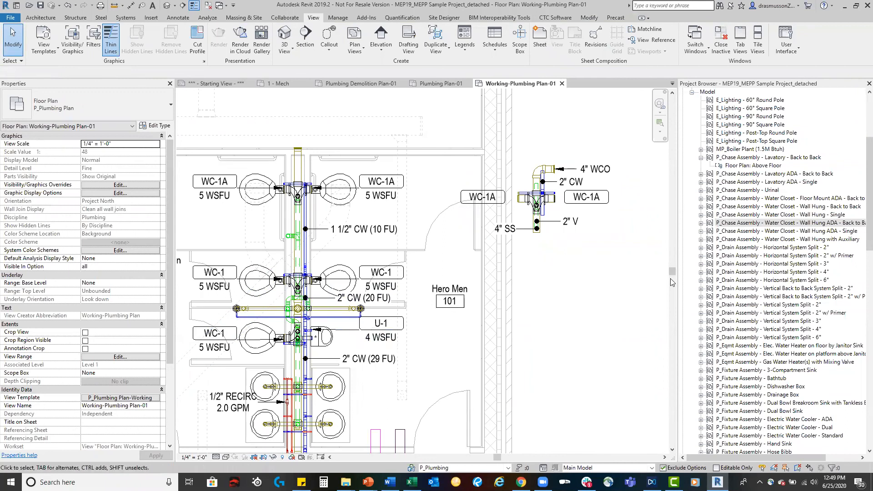
click(782, 223)
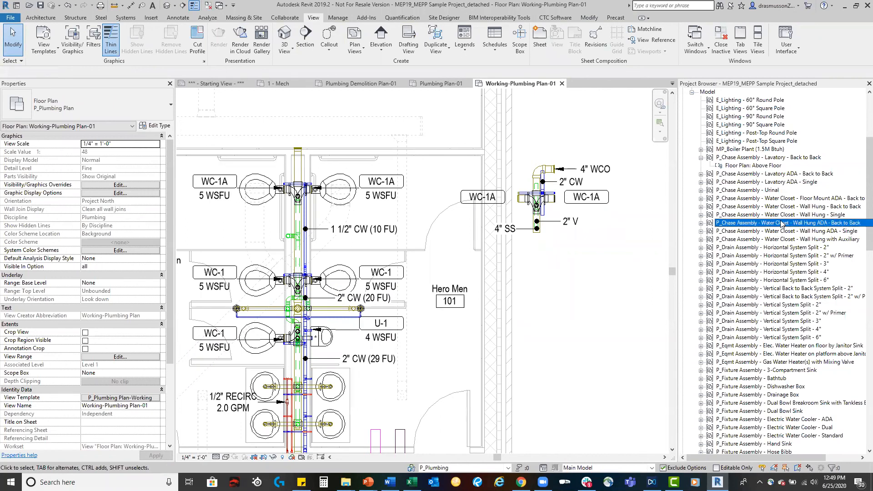
click(787, 207)
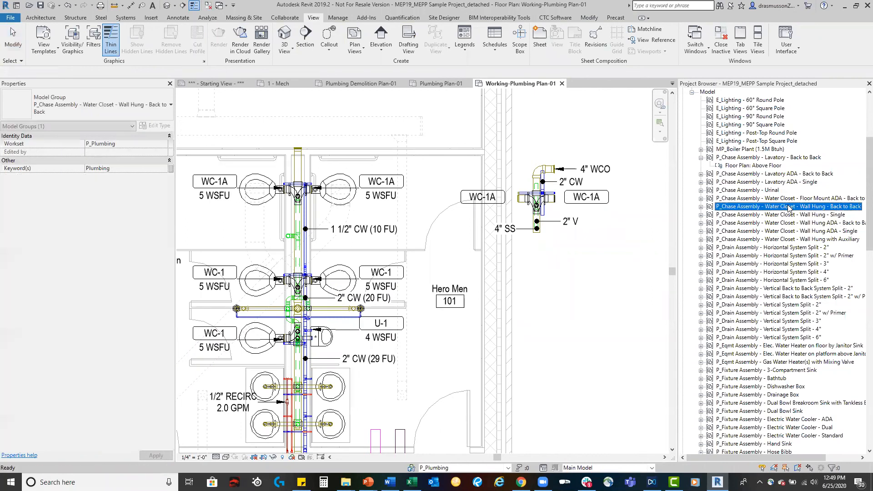
drag(787, 207, 553, 264)
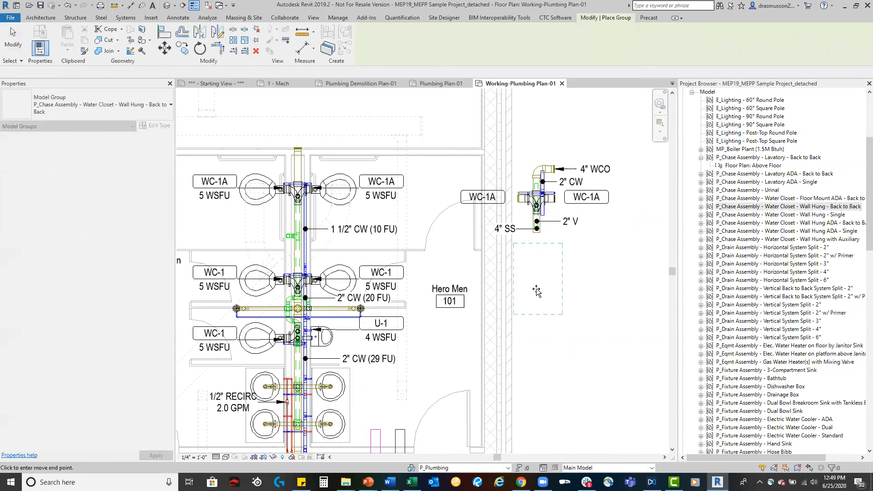
click(537, 291)
key(Escape)
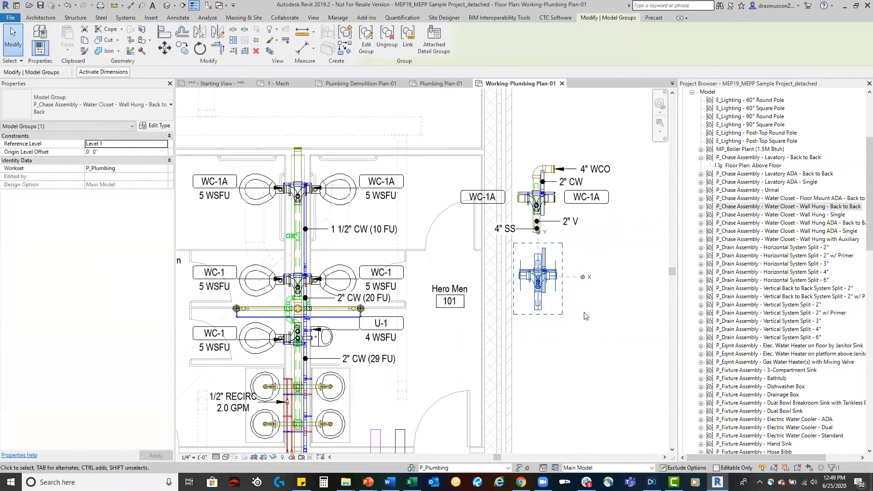
Show the attached detail group Floor Plan: Above Floor for the non-ADA back-to-back water closet assembly
click(432, 47)
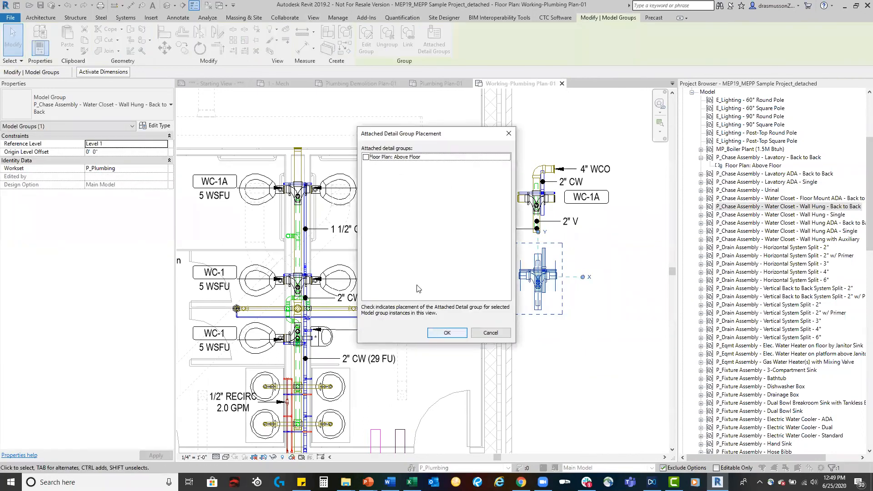
click(367, 158)
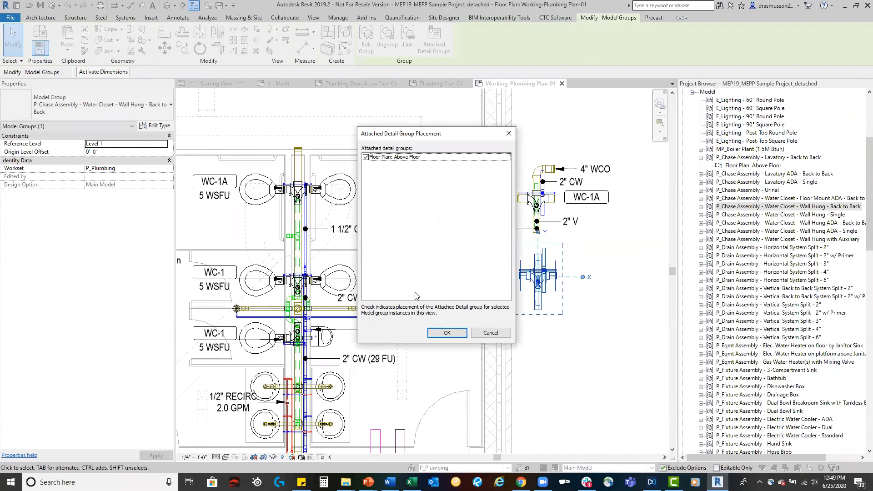
click(439, 333)
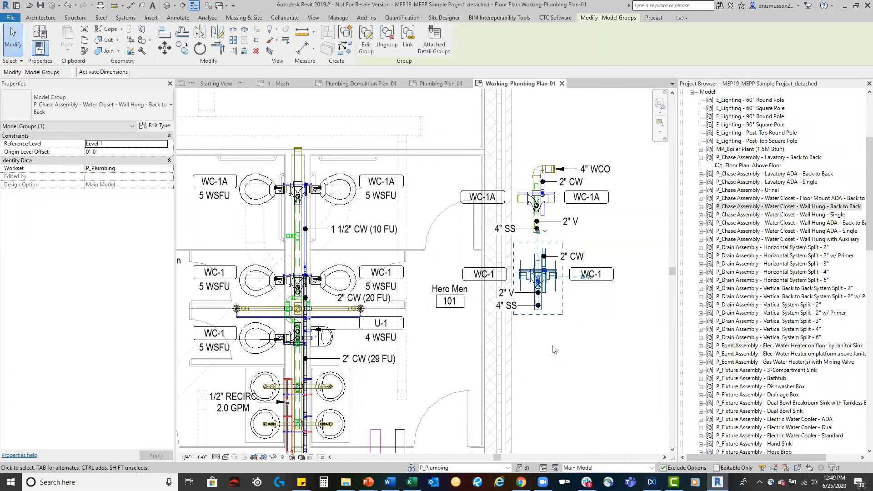
click(585, 394)
Align the non-ADA assembly's sanitary pipe centerline with the 4" SS pipe centerline of the ADA assembly
scroll(581, 307, up, 6)
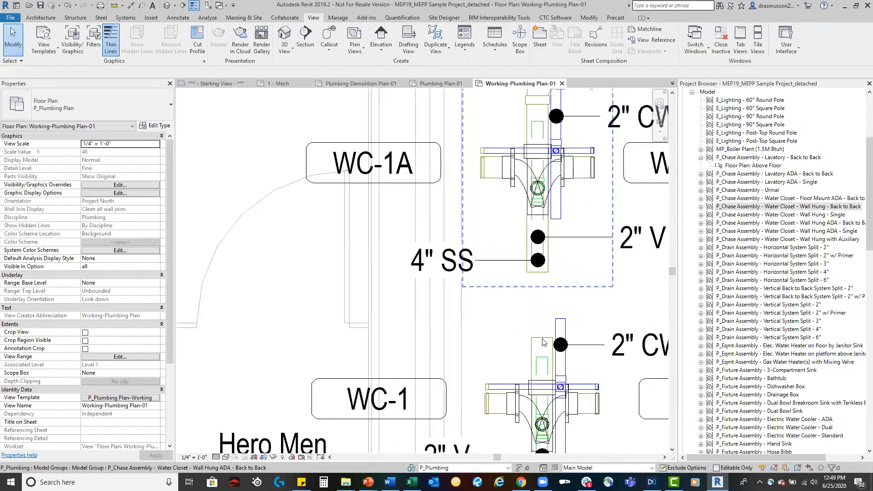
scroll(581, 307, down, 2)
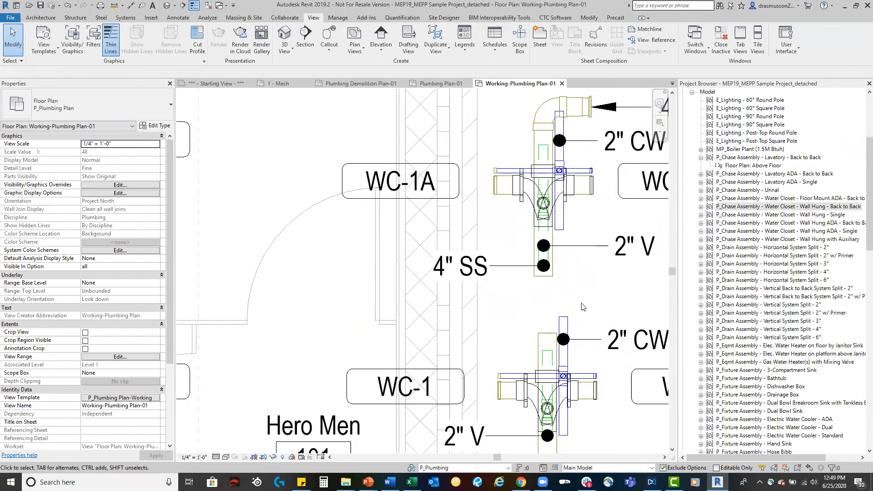
click(590, 18)
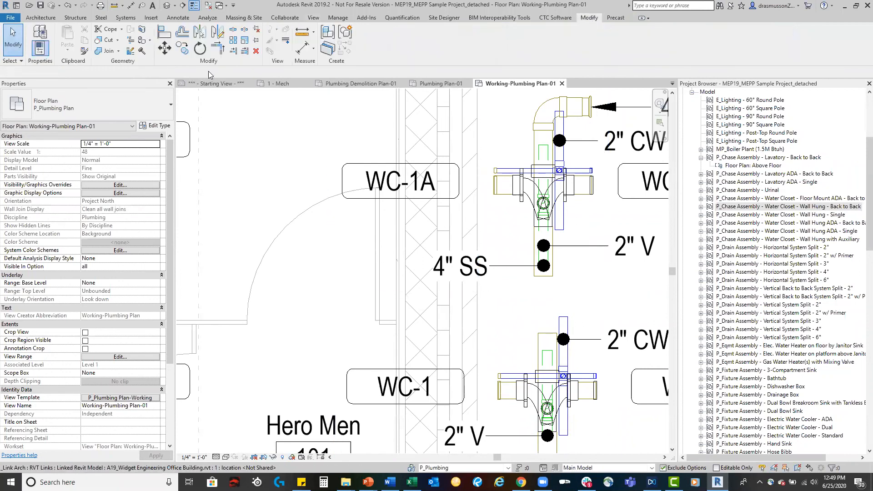
click(164, 32)
click(544, 273)
scroll(546, 276, up, 4)
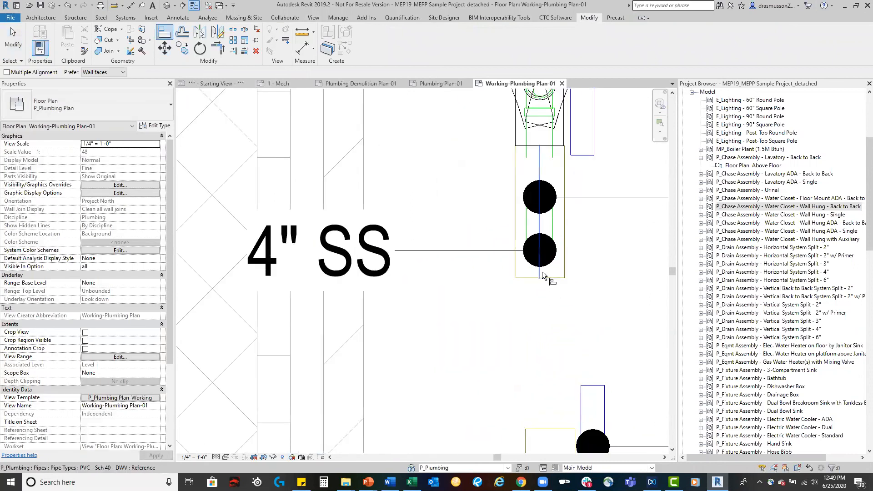
click(550, 448)
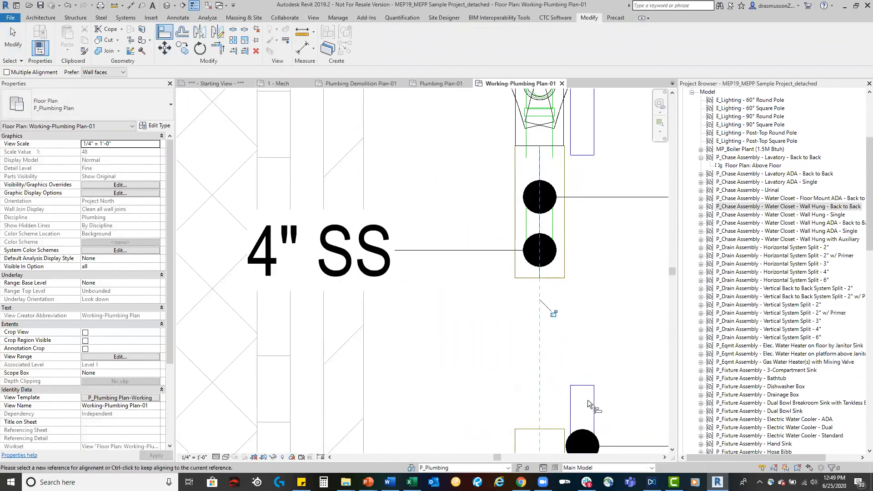
key(Escape)
key(Escape)
scroll(417, 377, down, 5)
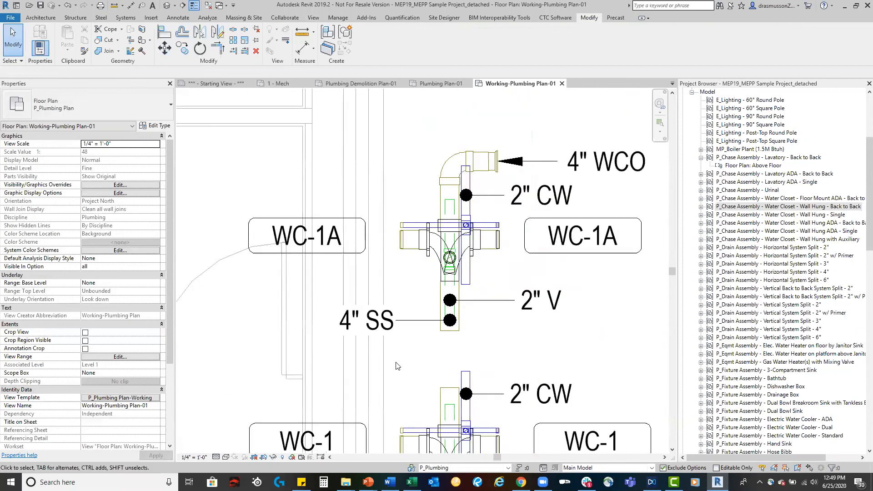
Ungroup both placed water closet model groups, the ADA assembly and the non-ADA back-to-back assembly below it
click(449, 269)
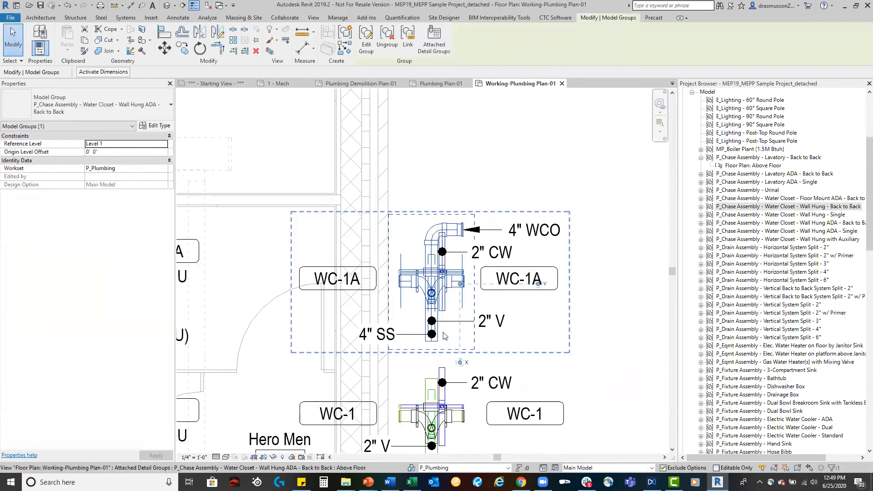
click(442, 383)
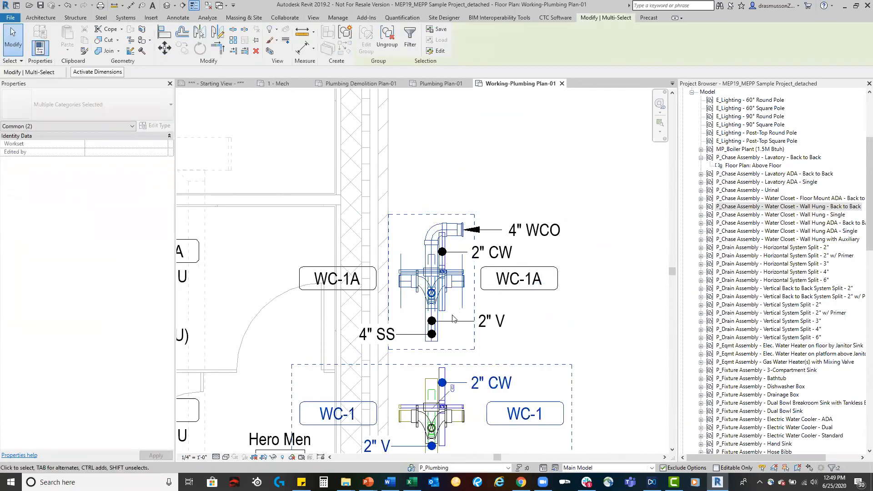
key(Escape)
click(427, 409)
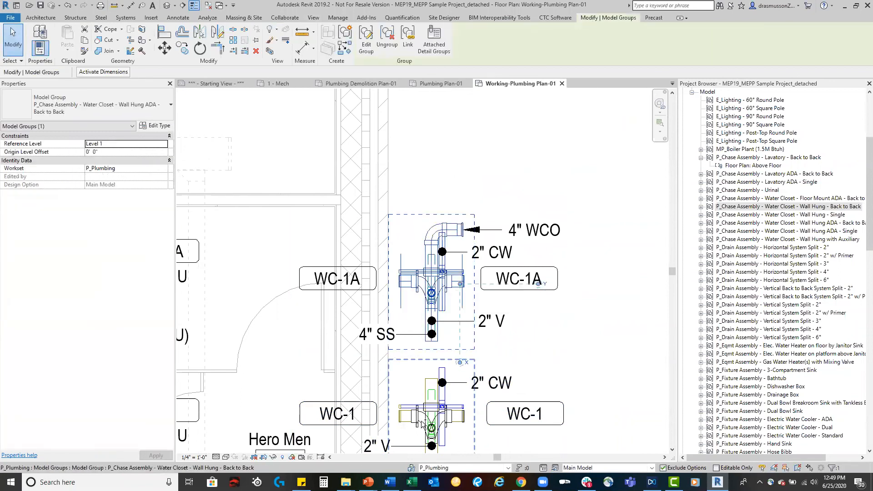
ctrl+click(427, 410)
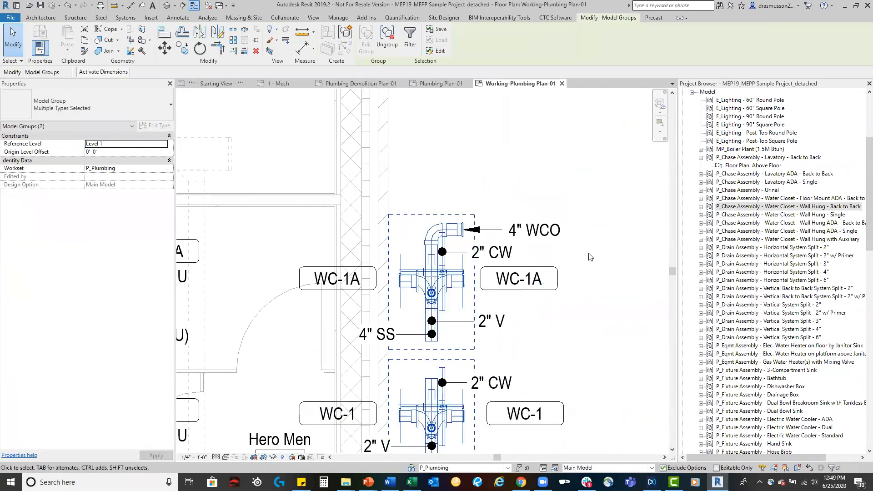
scroll(590, 257, down, 1)
scroll(540, 377, up, 1)
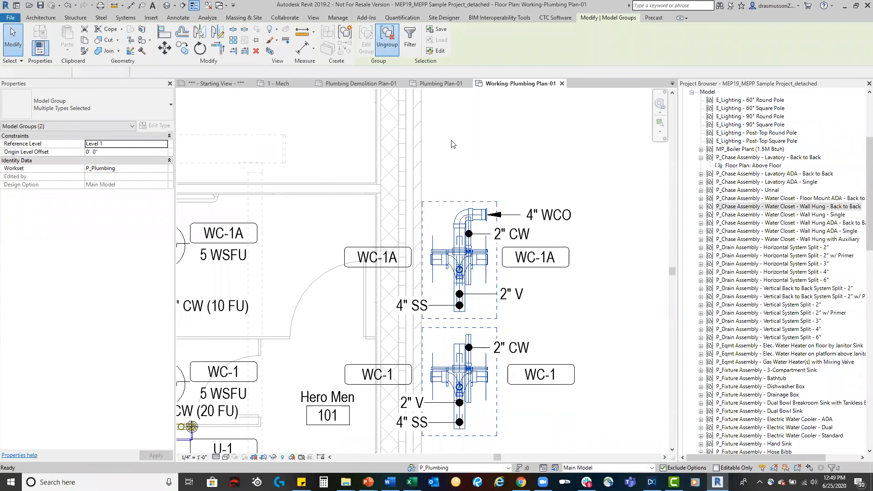
click(387, 41)
key(Escape)
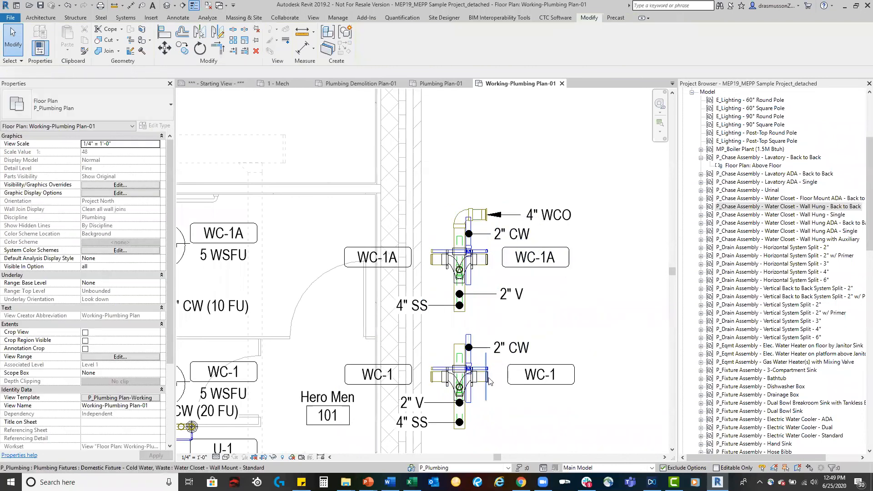
Extend the lower water closet assembly's sanitary, vent and 2" cold water pipes up to connect with the ADA assembly
scroll(462, 372, up, 2)
scroll(462, 372, up, 1)
click(459, 334)
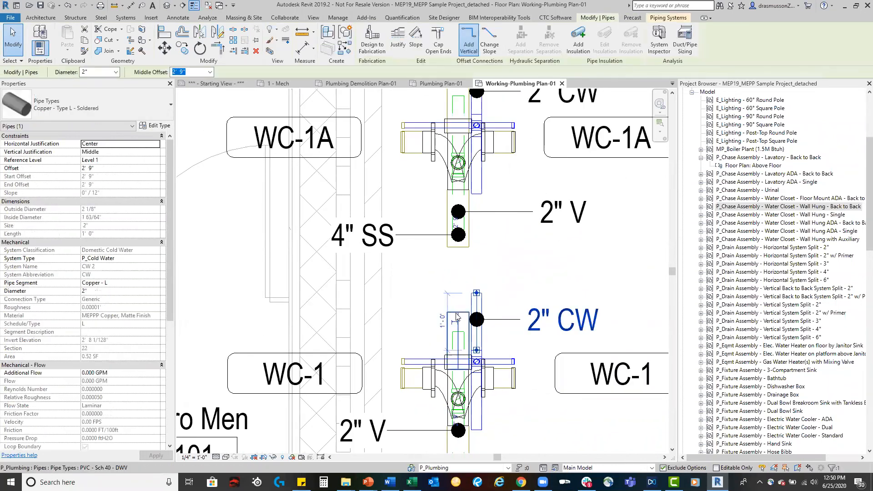
scroll(426, 292, up, 2)
drag(483, 327, 515, 120)
click(492, 173)
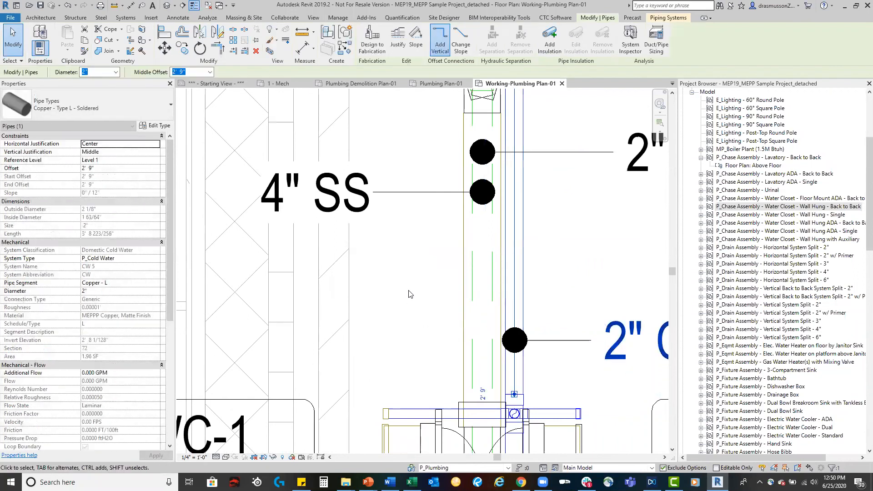
click(409, 294)
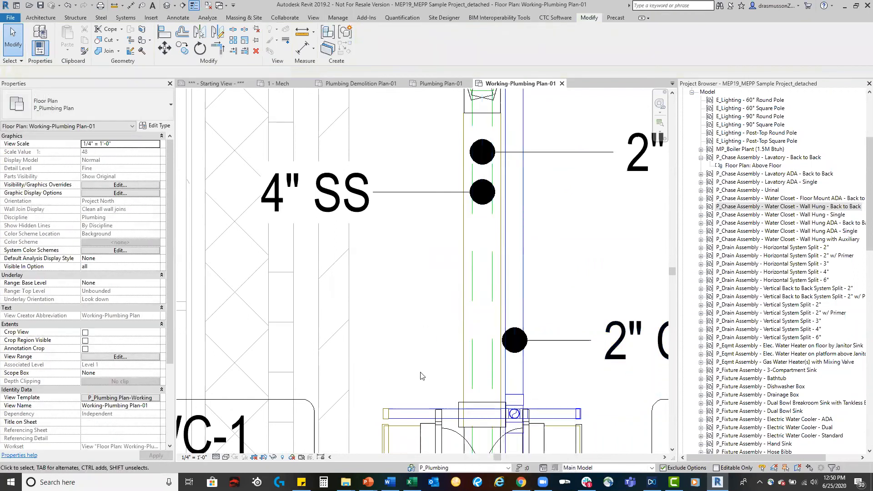
Delete the 2" cold water pipe stub at the upper end of the ADA assembly and convert its tee to an elbow
scroll(411, 421, down, 3)
scroll(456, 196, up, 2)
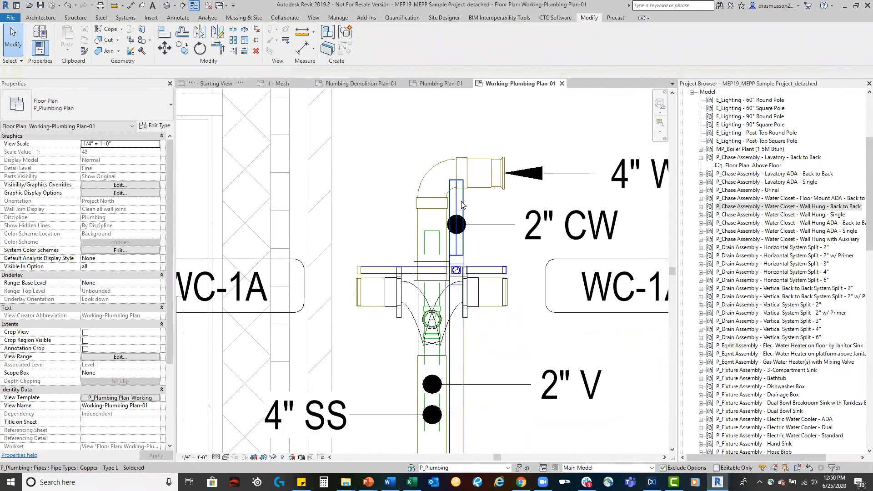
click(461, 205)
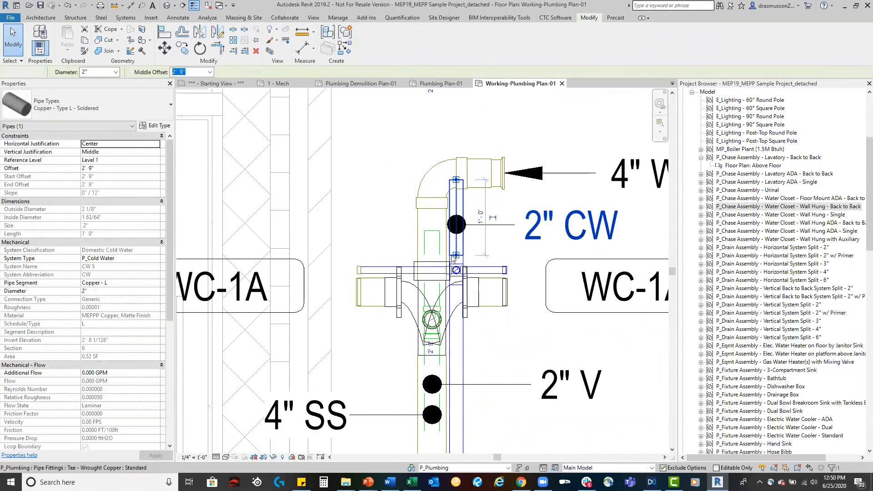
key(Delete)
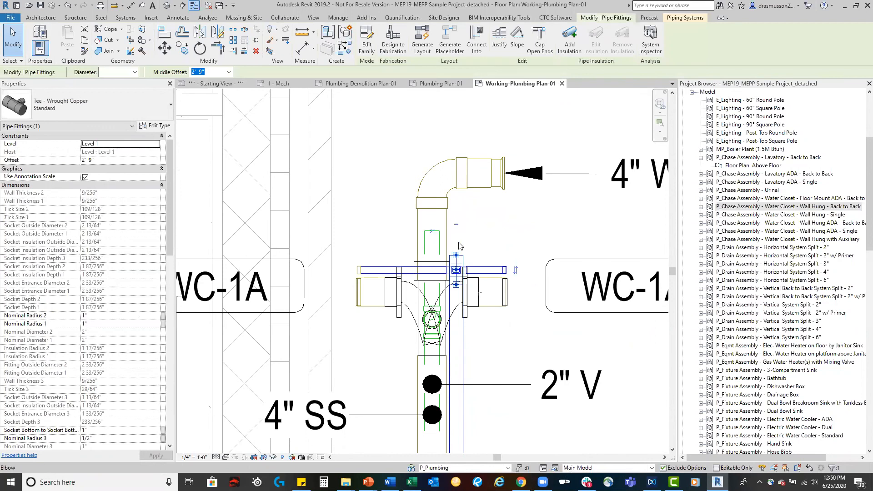
click(499, 234)
click(504, 287)
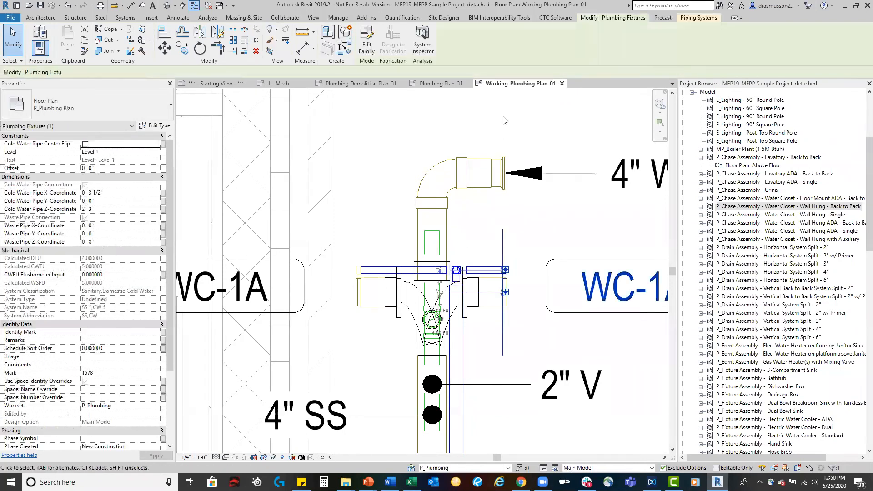
scroll(503, 122, down, 4)
click(557, 386)
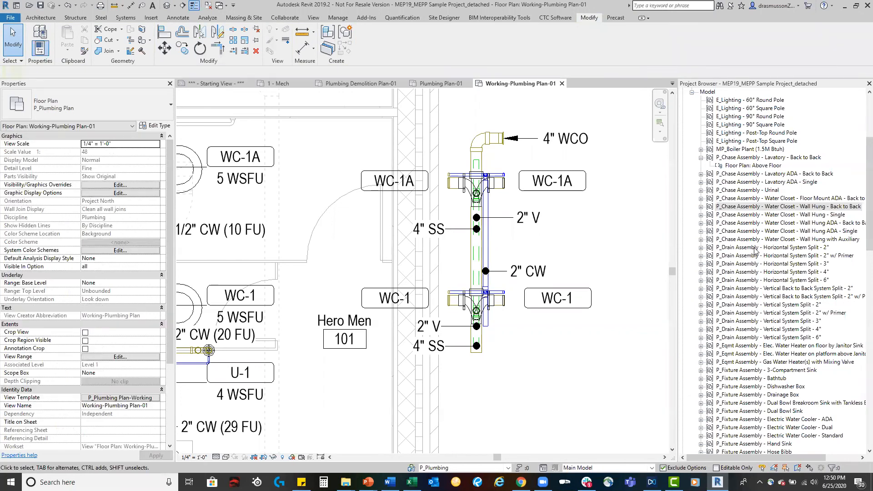
Review the remaining plumbing model groups, including the drain, equipment, fixture, kitchen equipment and restroom assemblies
scroll(755, 250, down, 1)
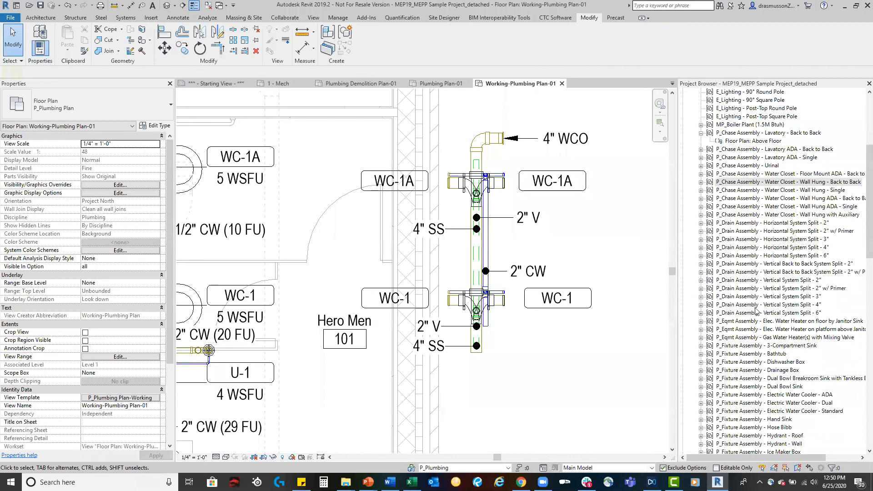
scroll(756, 311, down, 3)
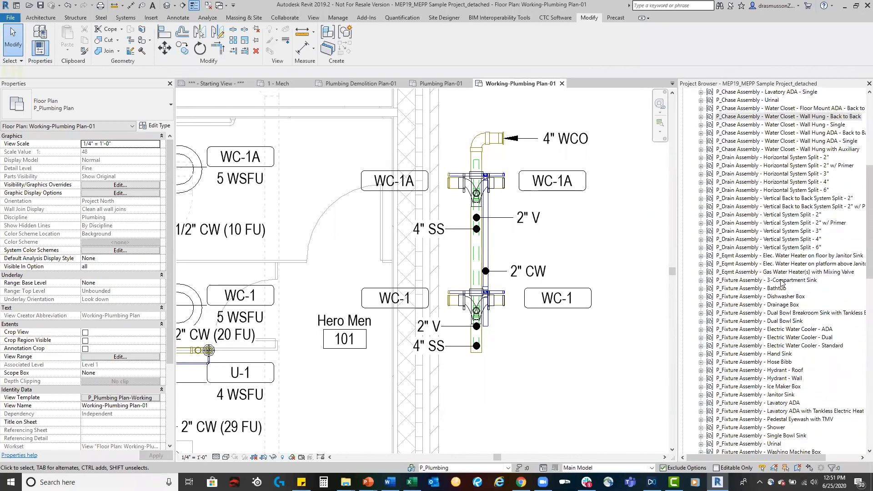
scroll(760, 272, down, 5)
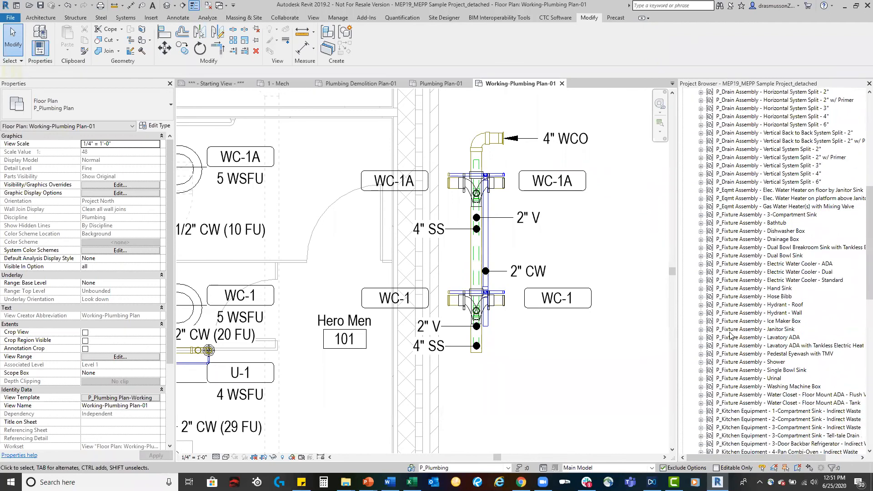
scroll(730, 336, down, 5)
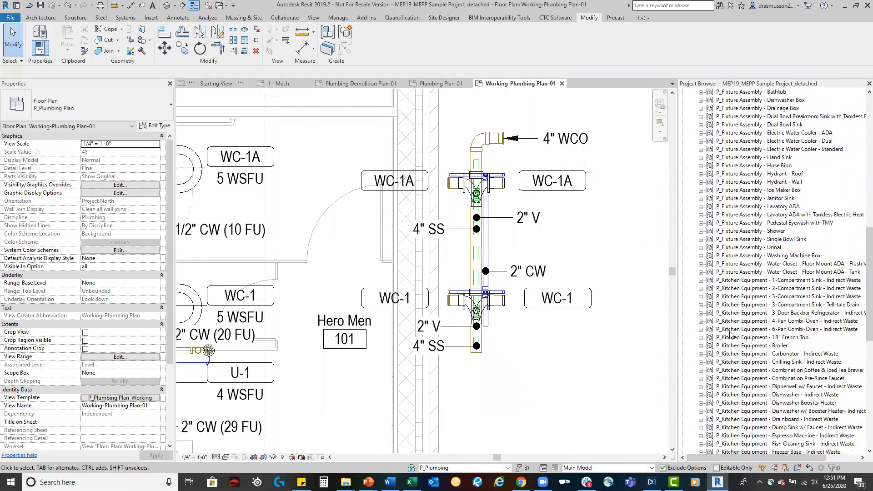
scroll(730, 334, down, 6)
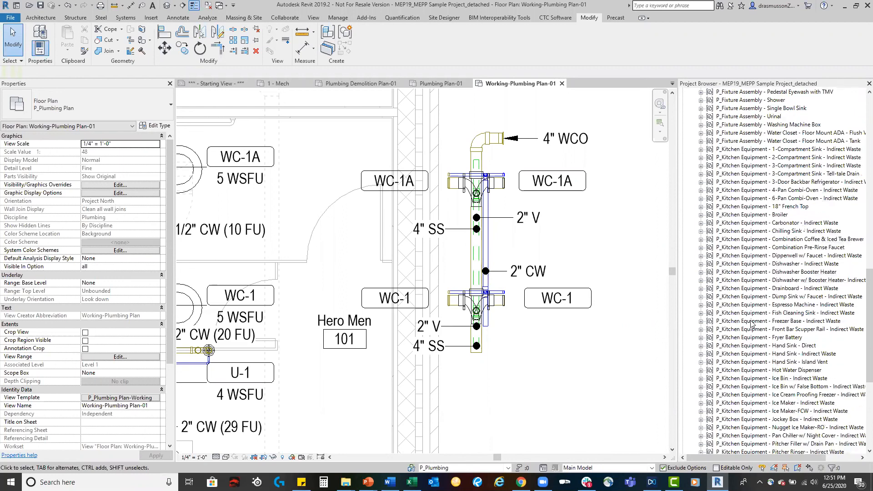
scroll(751, 324, down, 7)
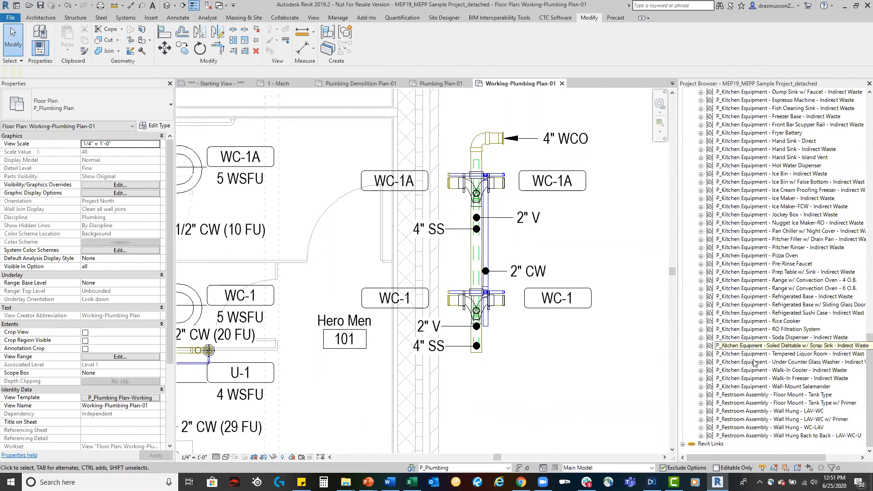
Place the P_Restroom Assembly - Wall Hung Back to Back - LAV-WC-U model group in plan outside the building, beside the joined water closet assemblies
scroll(258, 295, down, 2)
scroll(259, 296, down, 2)
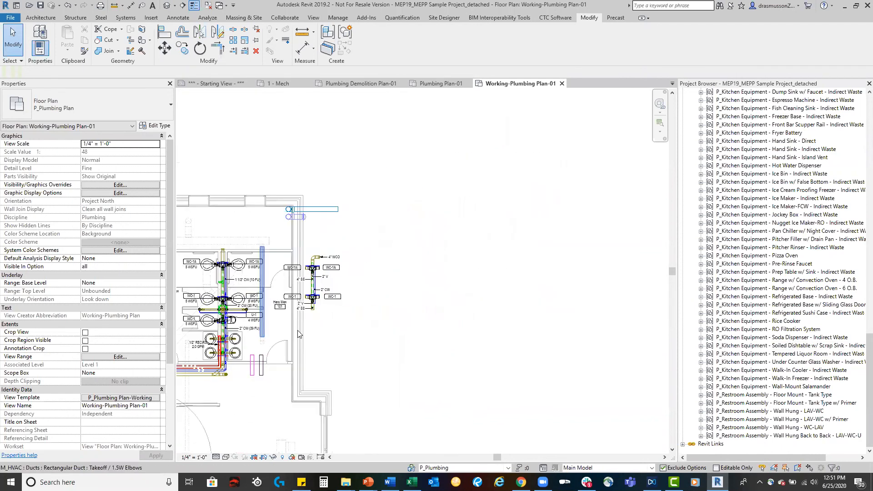
scroll(258, 295, down, 1)
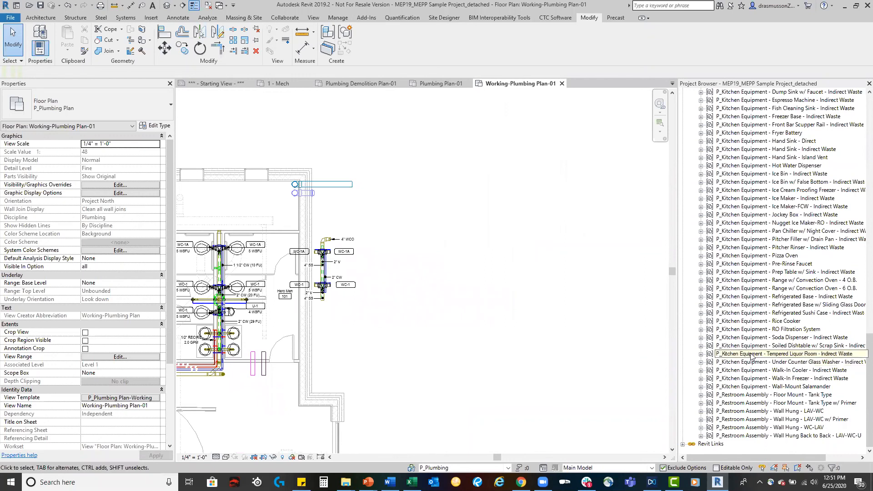
click(806, 437)
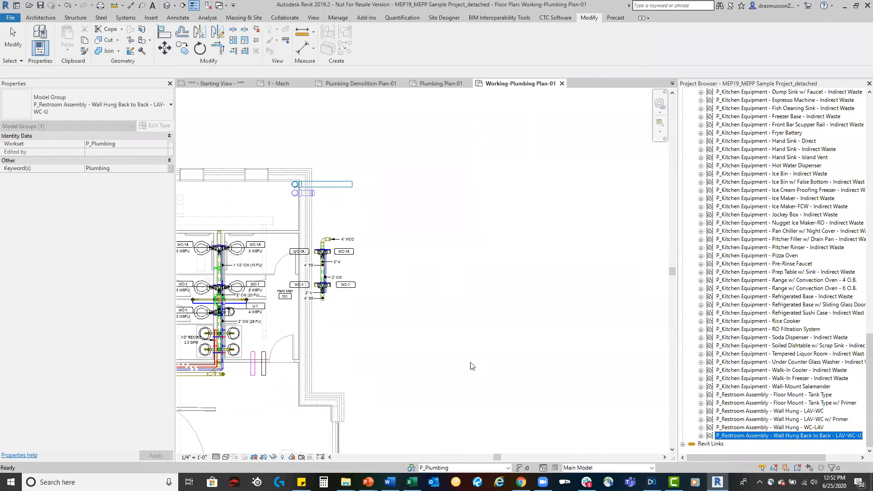
drag(422, 337, 420, 333)
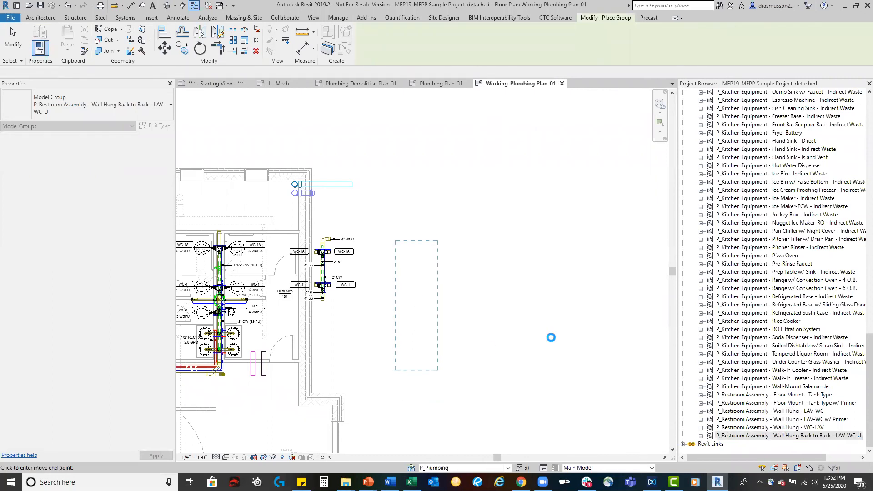
key(Escape)
Show the attached floor plan detail group with tags and pipe sizes for the placed LAV-WC-U restroom assembly
click(413, 280)
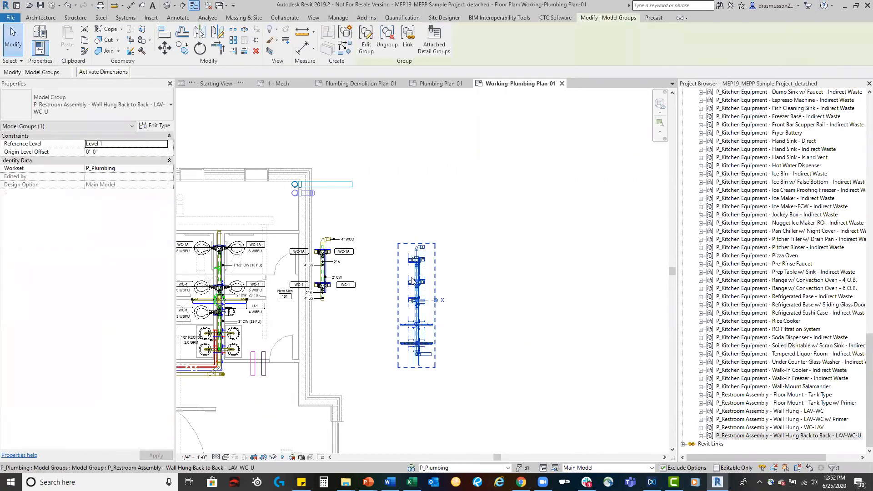
click(433, 43)
click(366, 157)
click(447, 333)
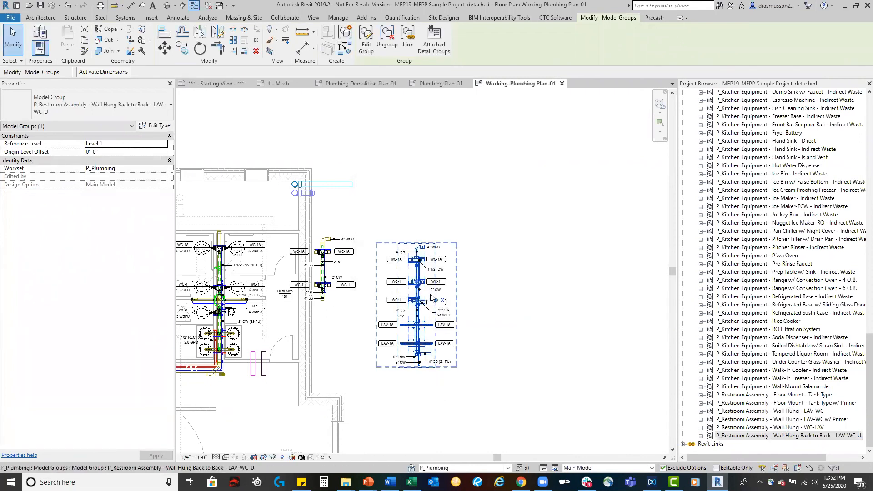
click(470, 412)
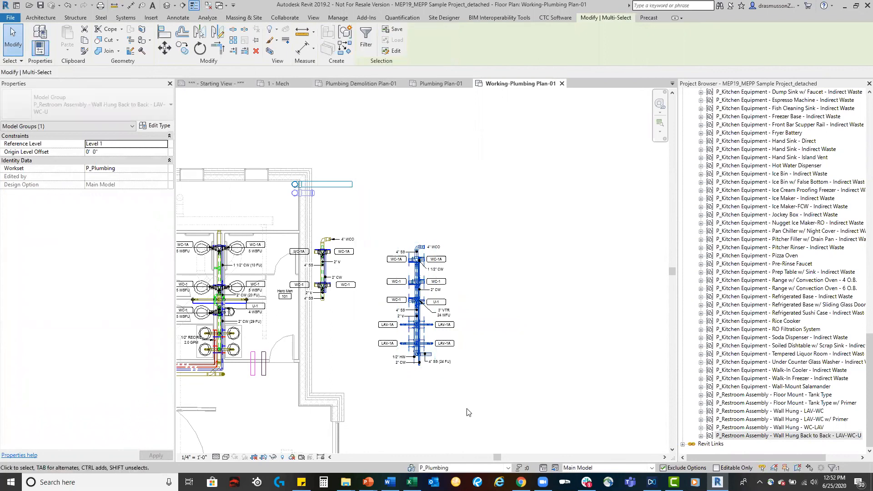
scroll(425, 346, up, 2)
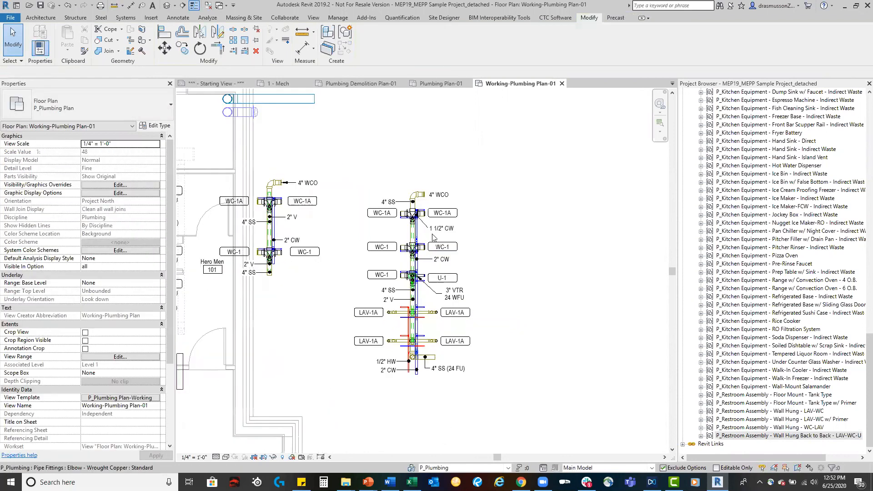
scroll(432, 234, up, 1)
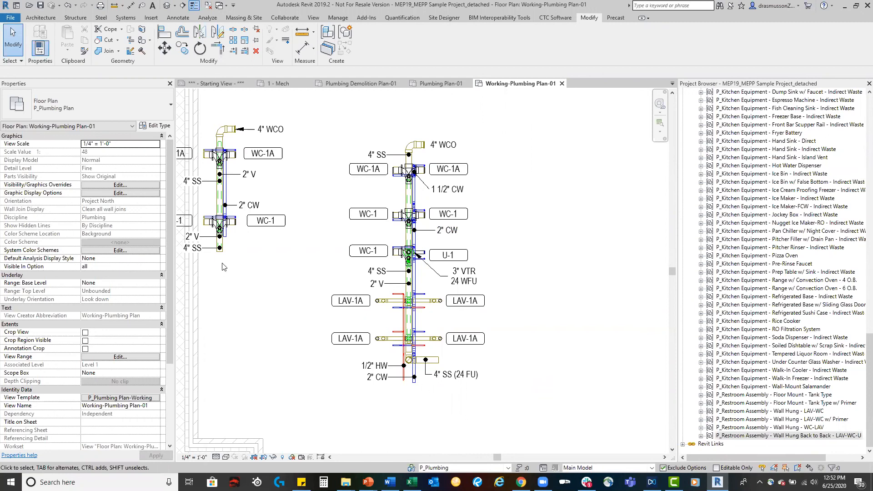
Open the Tee Reducing Double Sanitary - System Split fitting at the restroom chase lavatories for family editing
scroll(294, 250, down, 3)
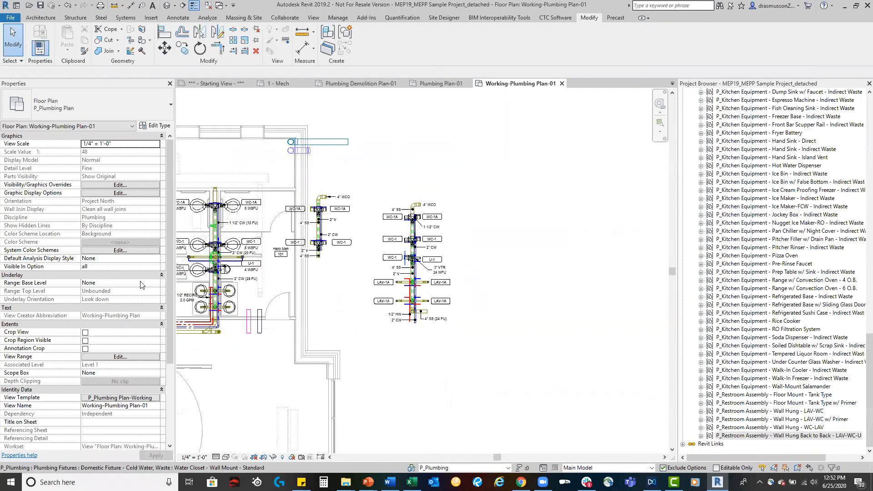
scroll(227, 279, up, 6)
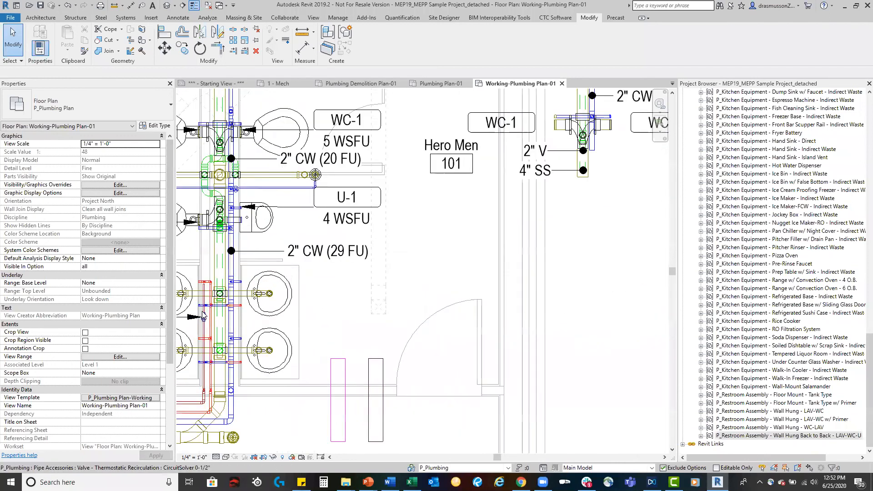
click(280, 262)
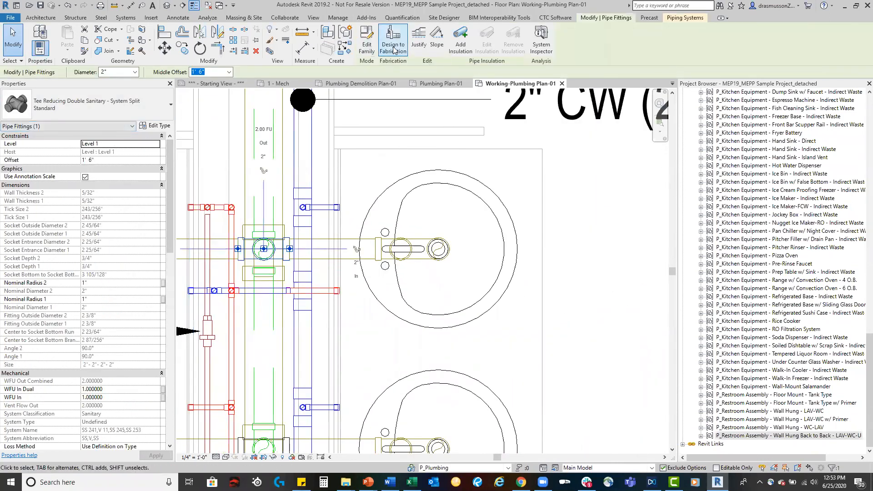
click(366, 48)
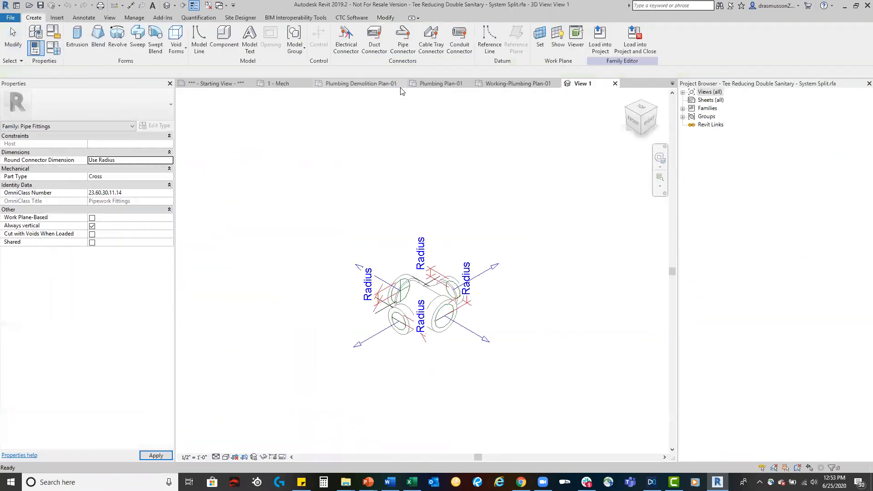
Review the System Classification options available for the front pipe connector of the double sanitary tee, including Vent, Fitting and Global
scroll(401, 318, up, 2)
click(400, 318)
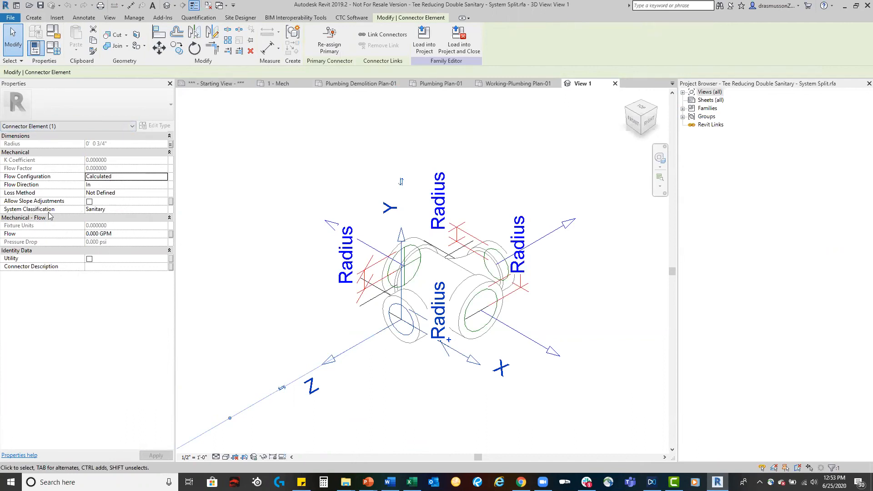
click(147, 210)
click(163, 209)
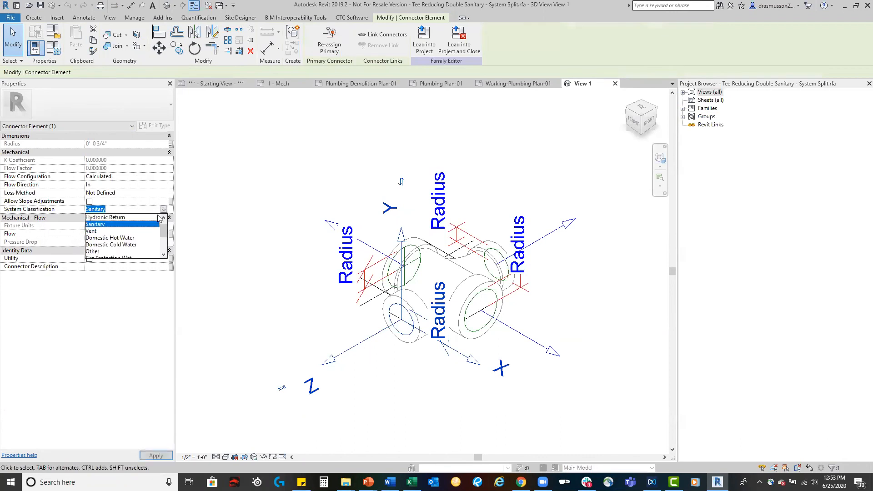
drag(162, 233, 165, 253)
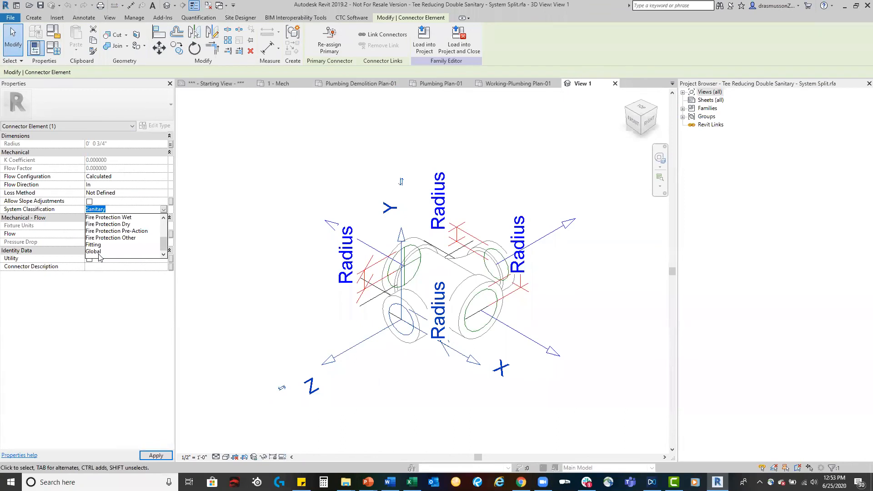
drag(163, 245, 167, 230)
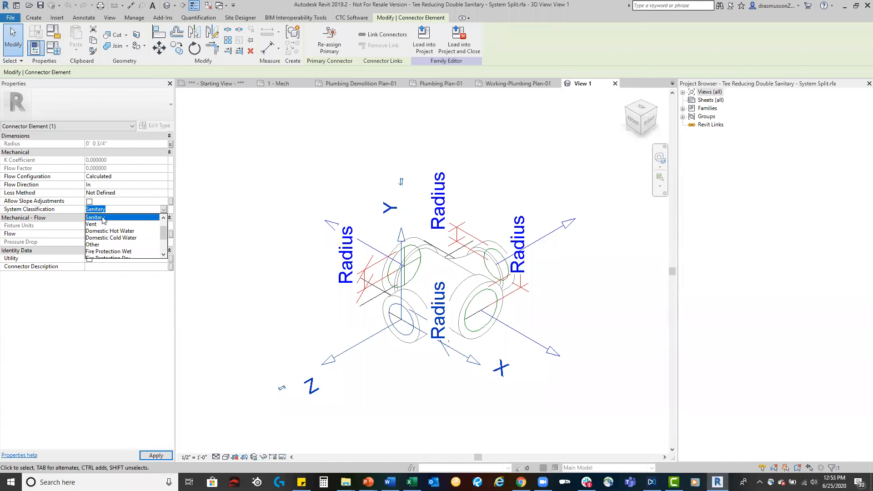
drag(164, 233, 164, 244)
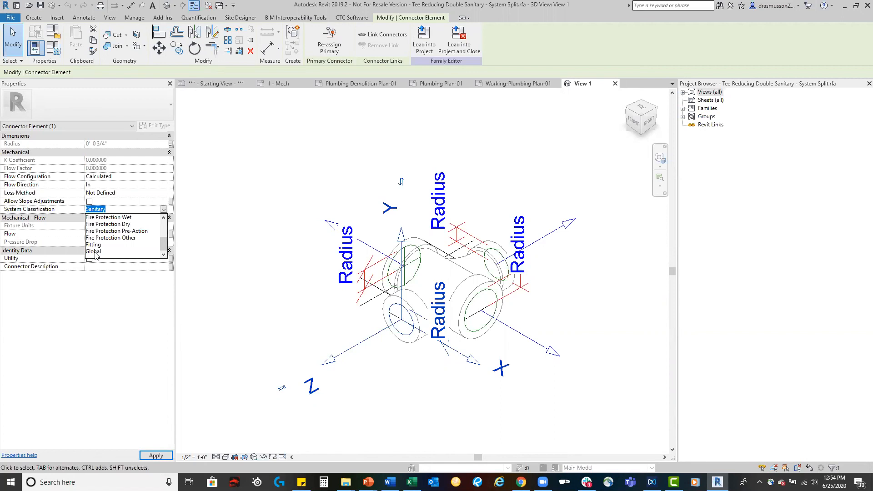
Close the Tee Reducing Double Sanitary - System Split family without saving changes and return to the Working-Plumbing Plan-01 view
click(616, 84)
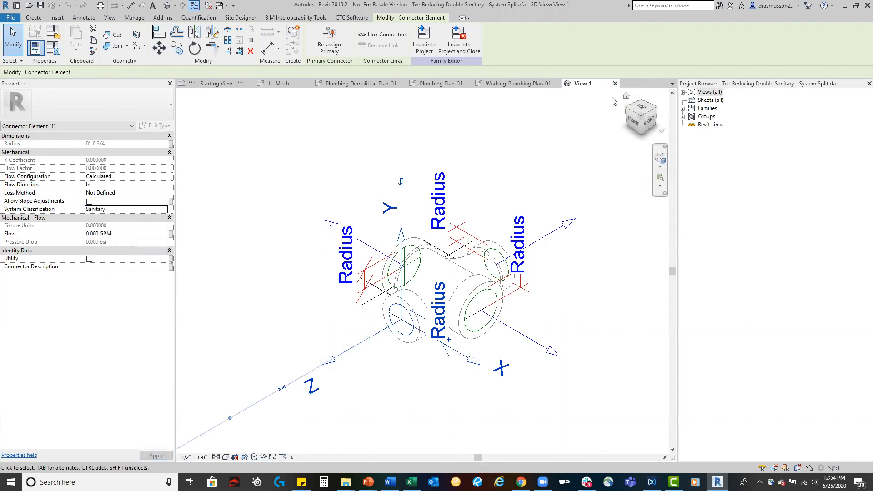
click(615, 83)
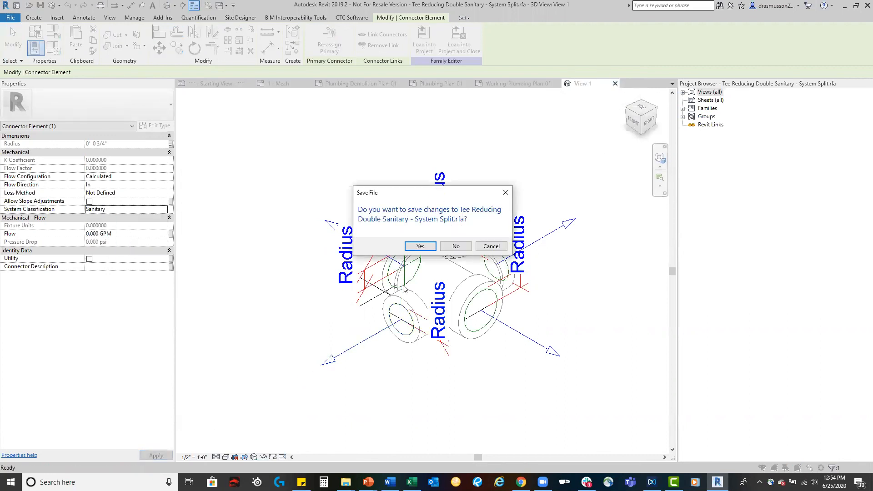
click(456, 246)
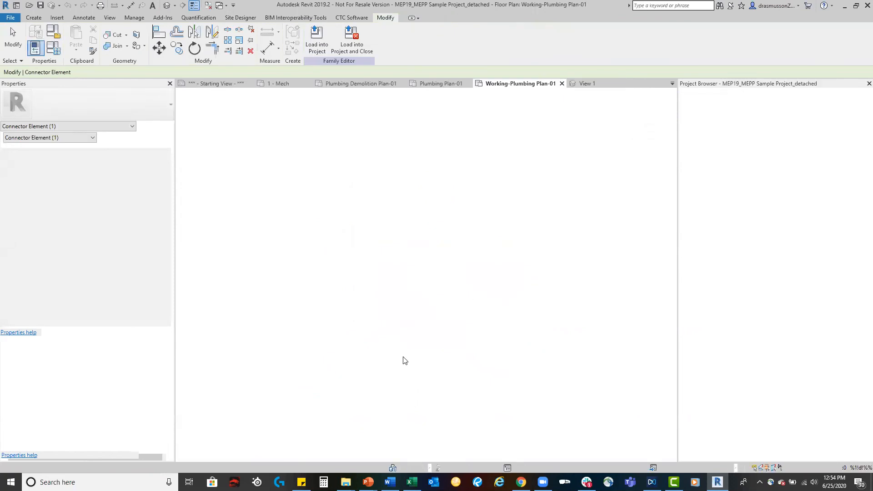
Place the P_Eqmt Assembly - Gas Water Heater(s) with Mixing Valve model group outside the building, below the placed LAV-WC-U restroom assembly
scroll(282, 309, down, 5)
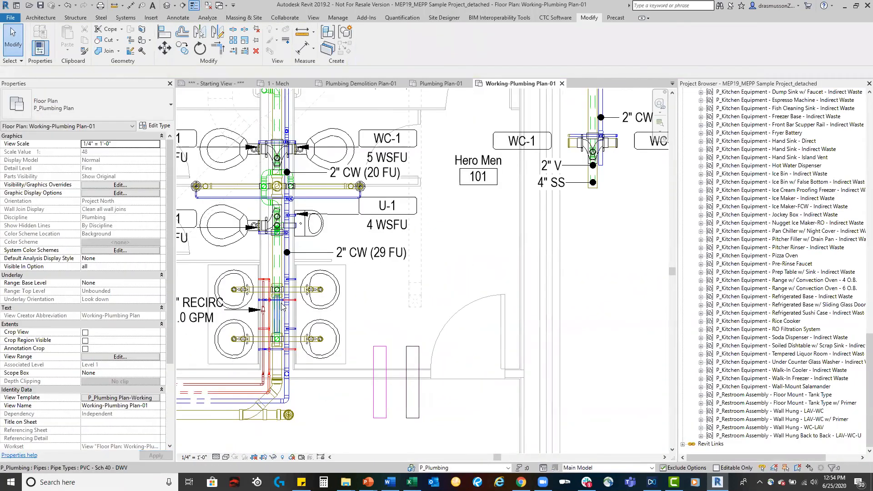
scroll(282, 309, down, 2)
scroll(501, 273, up, 2)
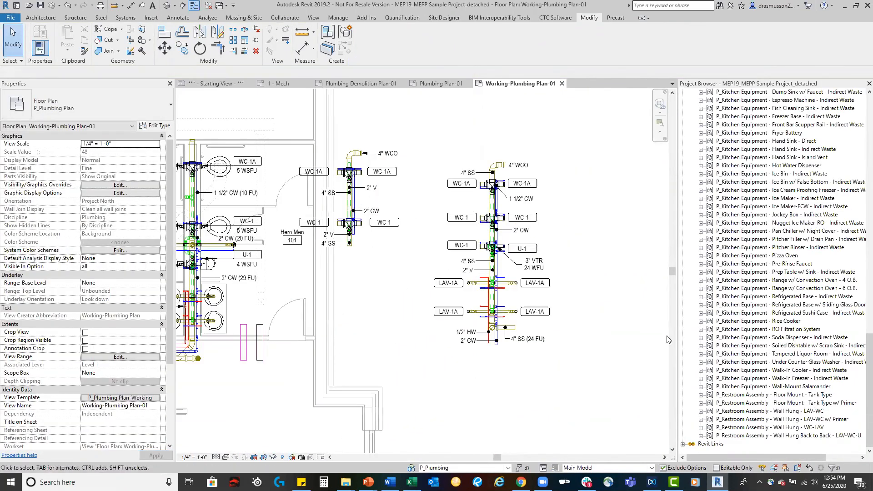
scroll(765, 376, up, 10)
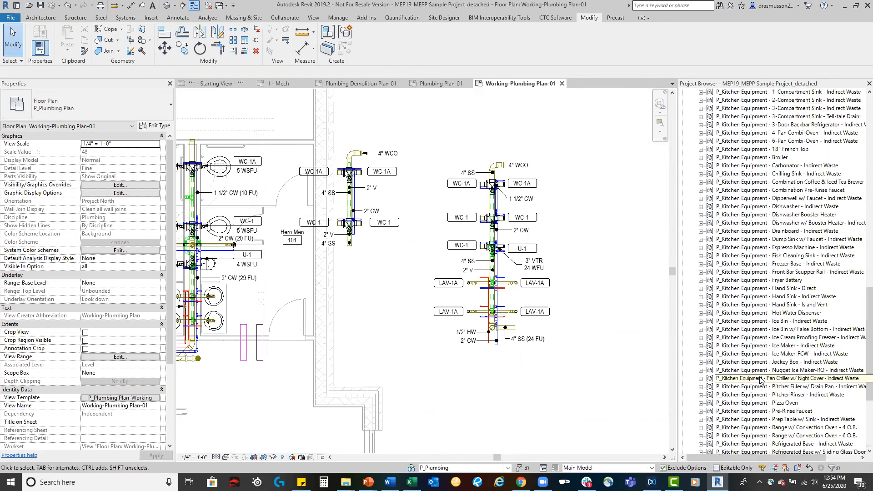
scroll(760, 380, up, 4)
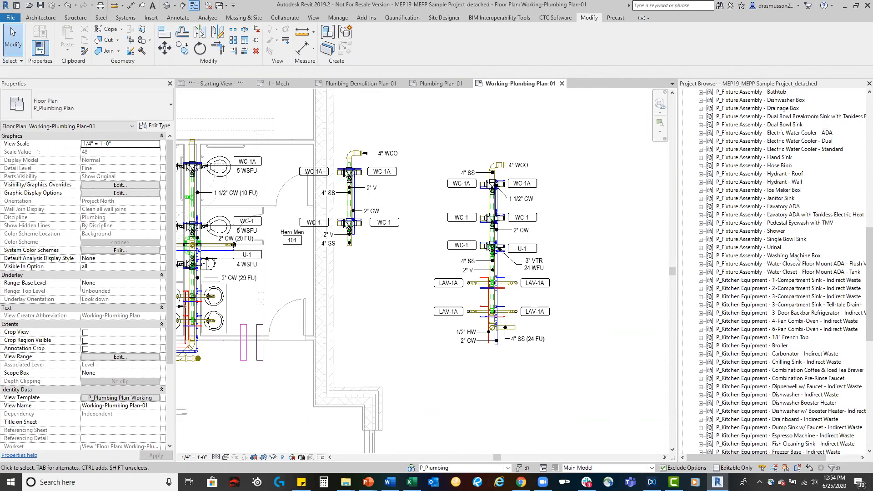
scroll(766, 276, up, 4)
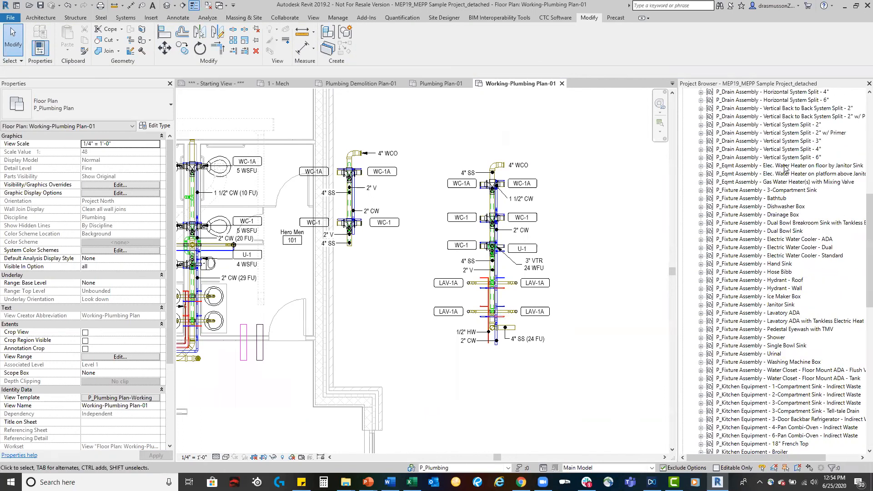
click(788, 183)
drag(795, 183, 639, 179)
scroll(535, 269, down, 2)
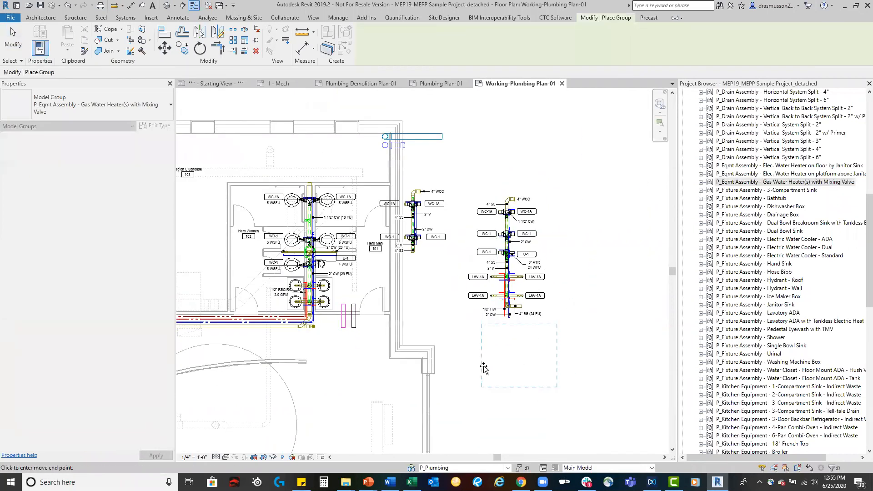
click(484, 368)
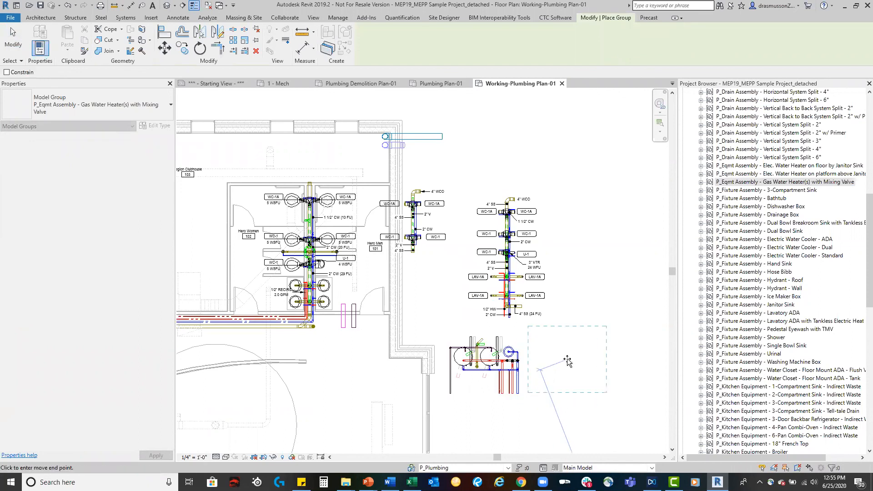
click(477, 397)
scroll(476, 397, up, 4)
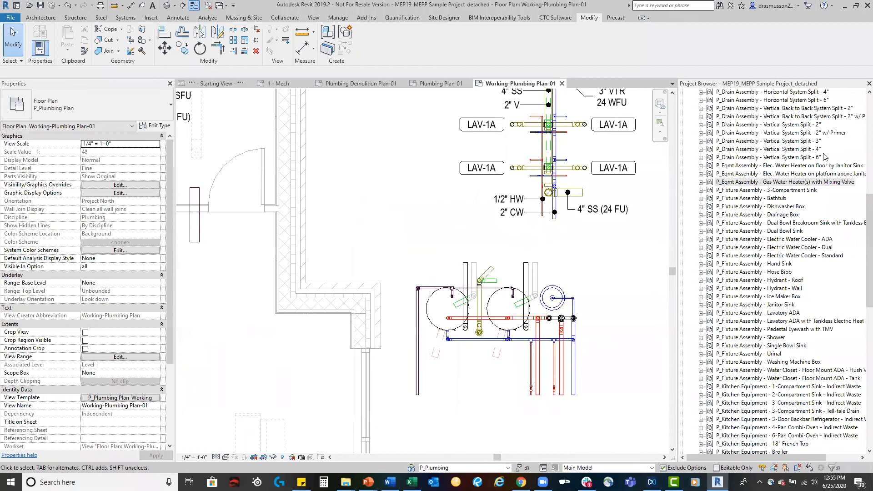
Place the P_Eqmt Assembly - Elec. Water Heater on floor by Janitor Sink model group to the right of the gas water heaters
click(787, 165)
drag(618, 156, 611, 155)
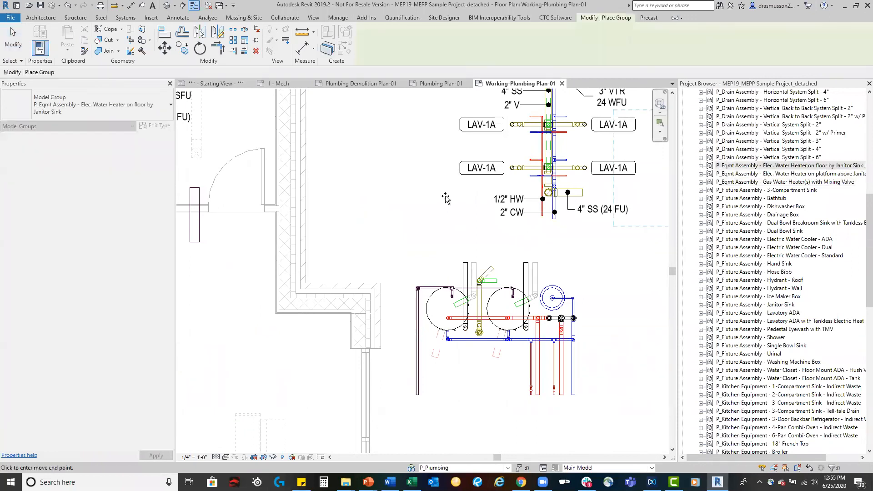
scroll(446, 195, down, 3)
click(545, 265)
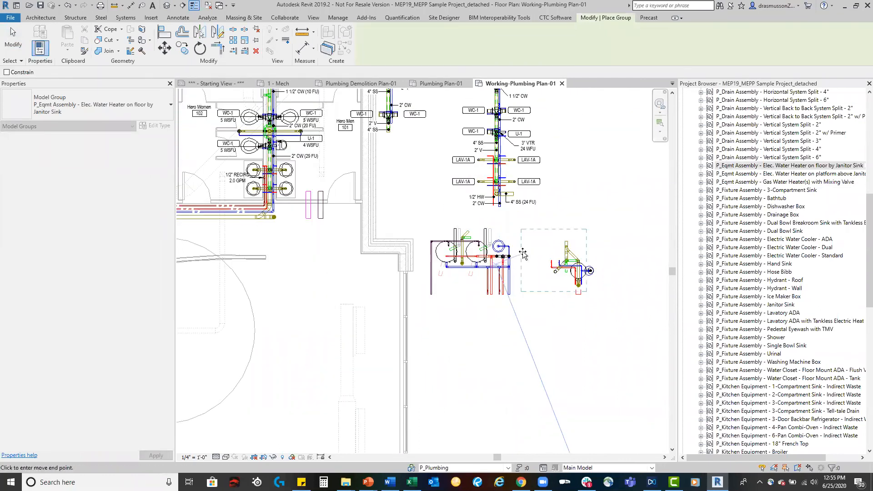
click(522, 256)
Place the P_Eqmt Assembly - Elec. Water Heater on platform above Janitor Sink model group to the right of the floor-mounted heater assembly
scroll(464, 250, down, 2)
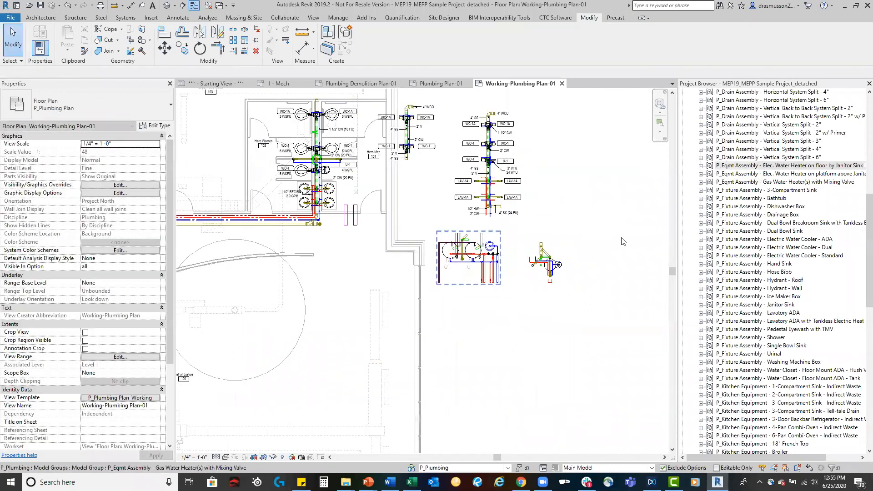
click(830, 174)
drag(830, 176, 601, 279)
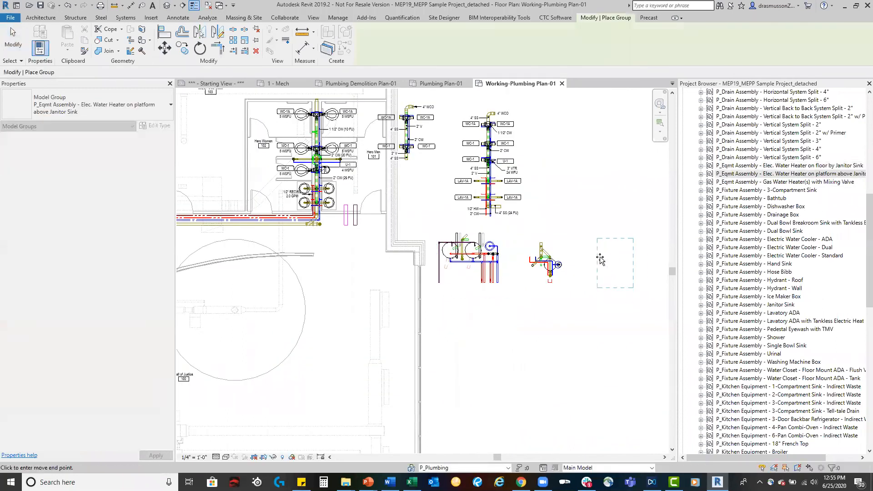
click(599, 207)
key(Escape)
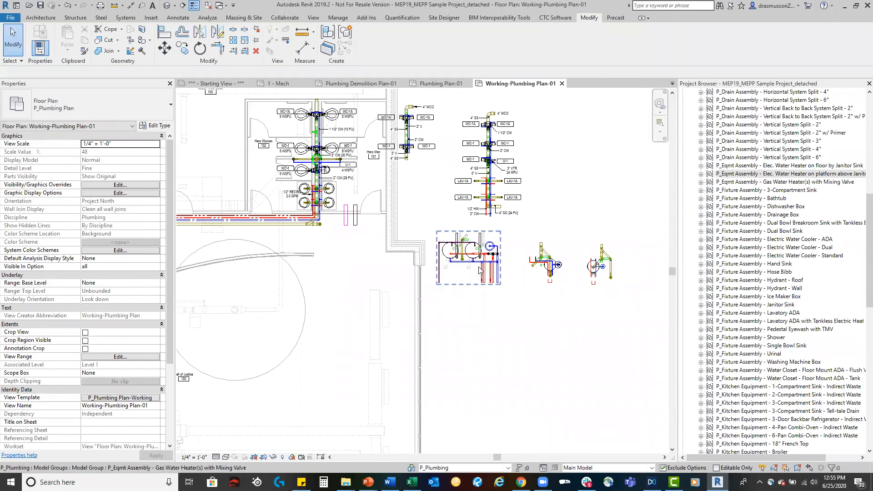
scroll(479, 270, up, 2)
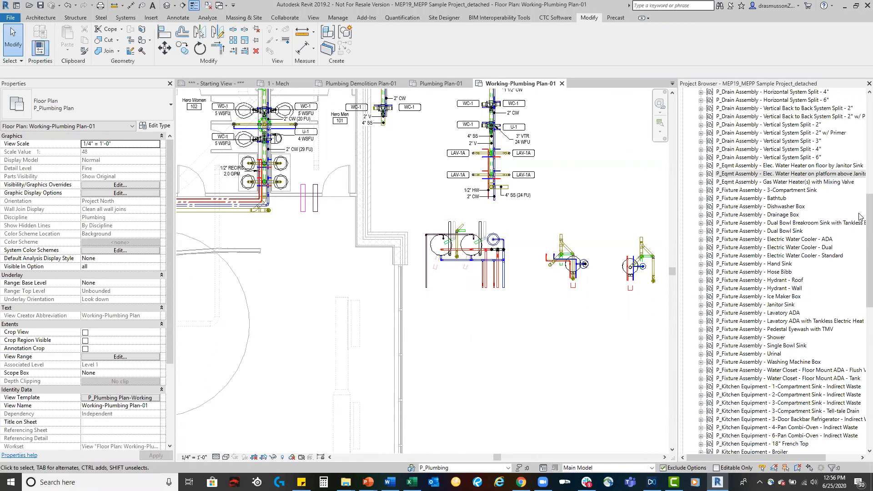
Open the Working-Mechanical Model Groups floor plan from the Symbols category of the working views
scroll(860, 182, up, 13)
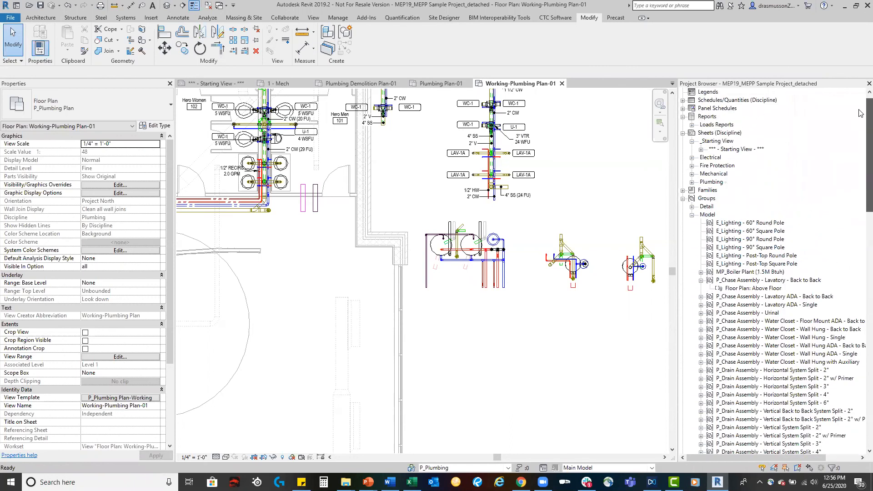
click(859, 102)
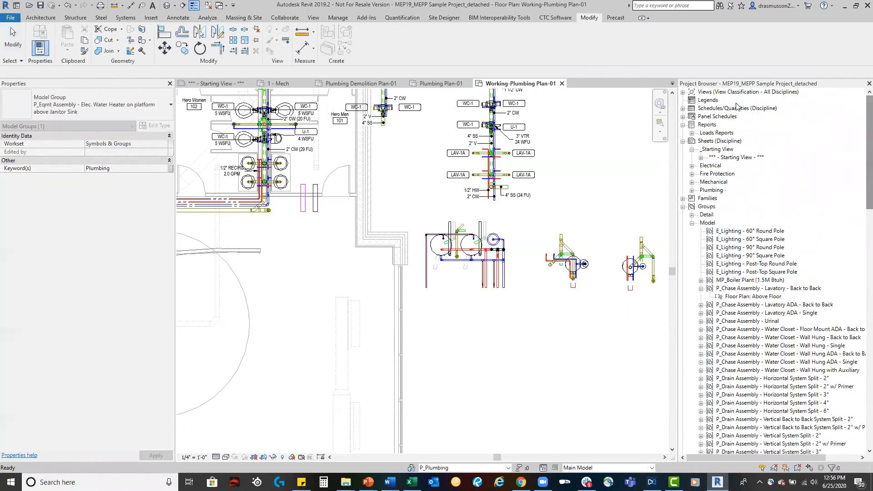
click(683, 92)
click(692, 133)
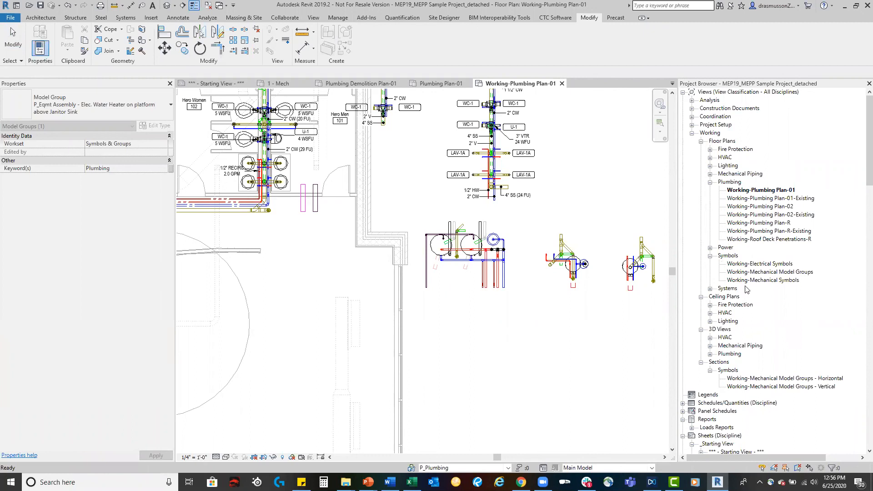
click(782, 272)
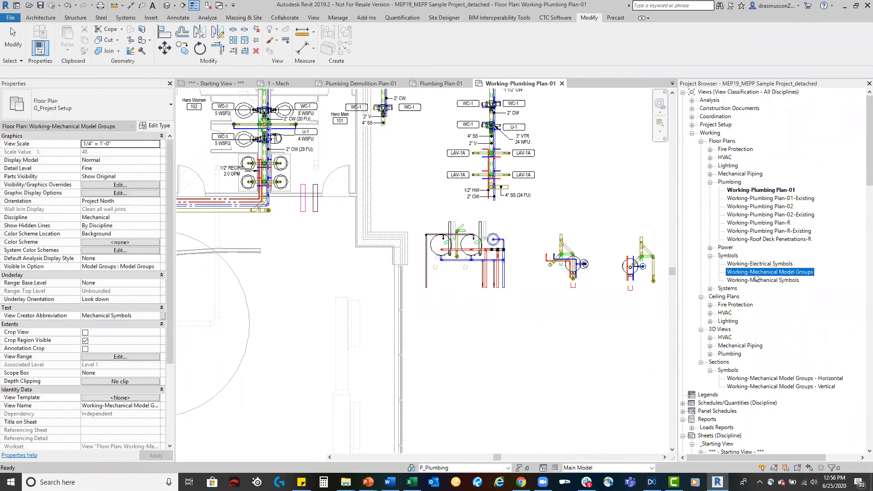
double_click(787, 272)
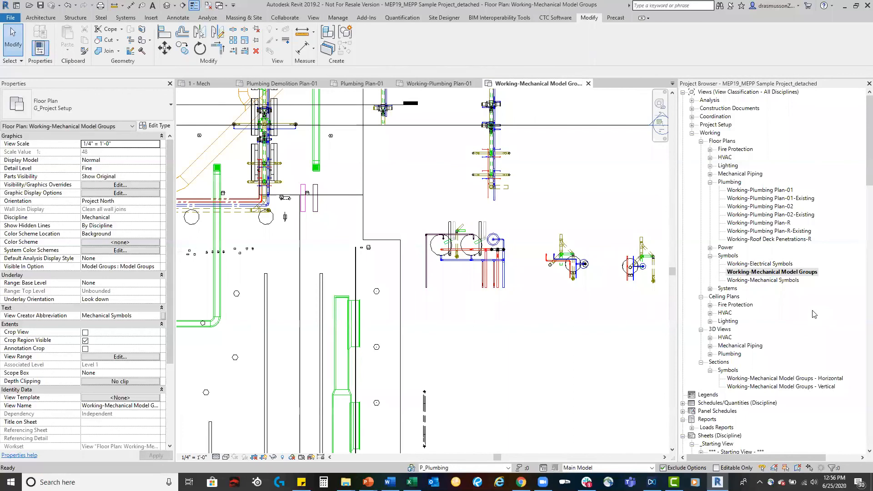
Examine the tables of prebuilt model groups laid out away from the building, including the fixture and restroom assembly groups
scroll(420, 312, down, 5)
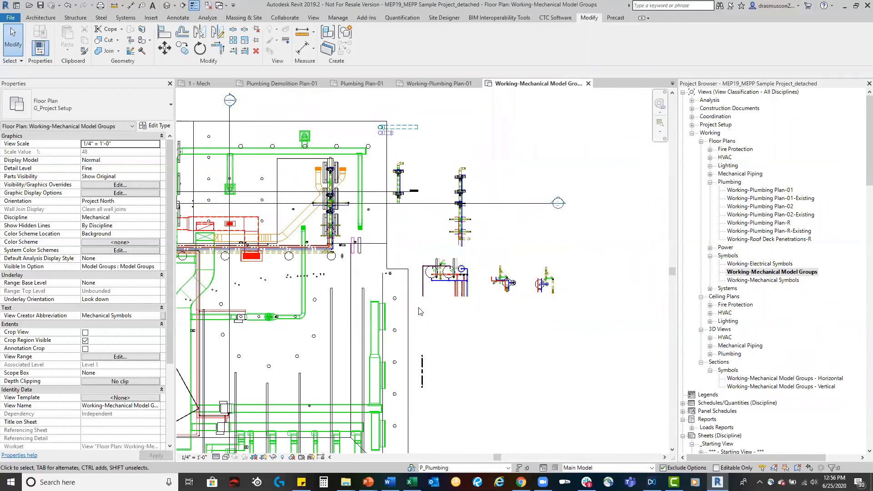
scroll(420, 312, down, 6)
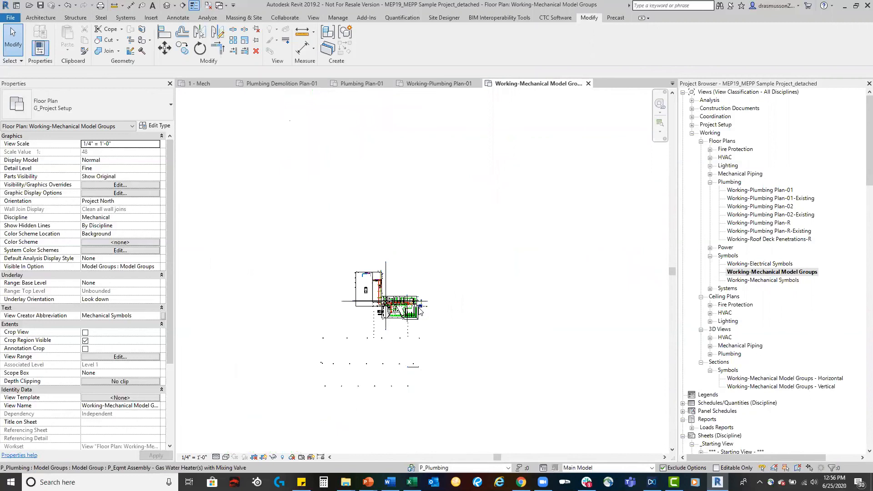
scroll(420, 312, up, 3)
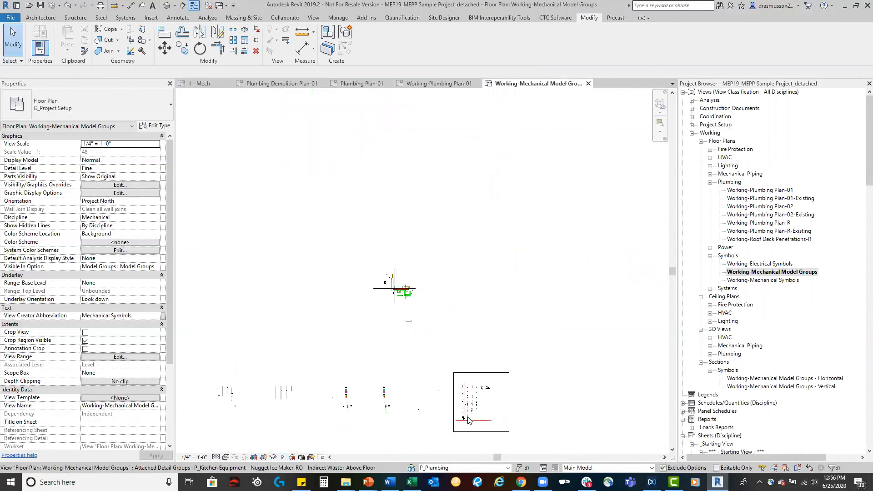
scroll(467, 418, up, 4)
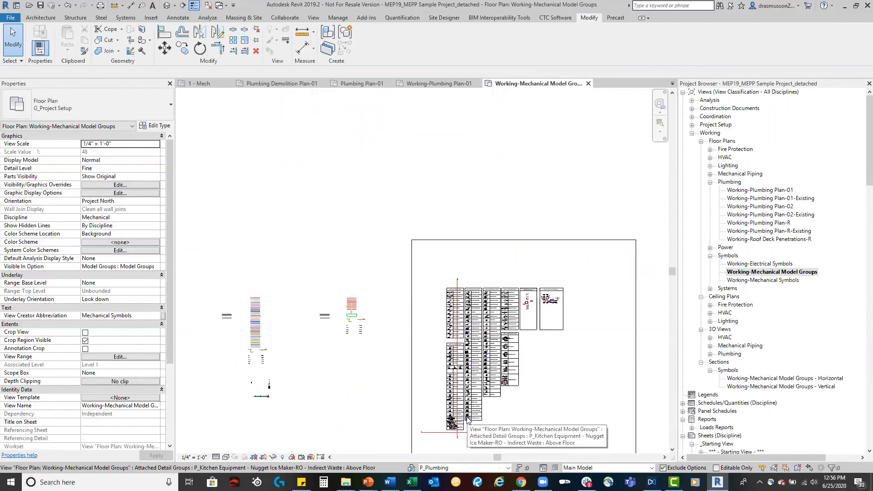
scroll(529, 189, down, 3)
middle_click(529, 190)
middle_click(529, 189)
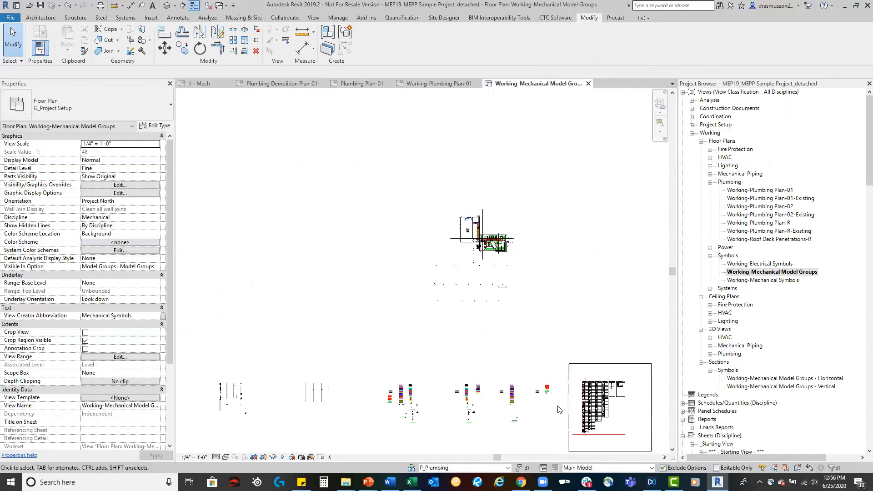
scroll(591, 437, up, 3)
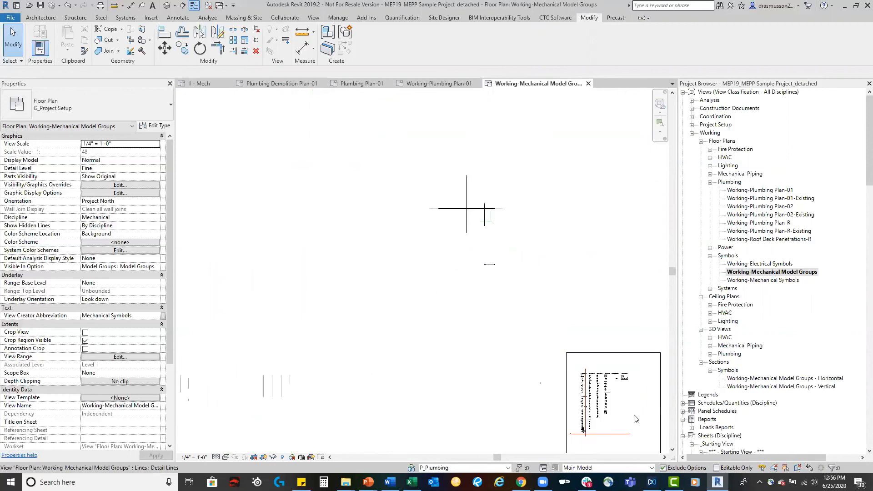
scroll(636, 419, up, 3)
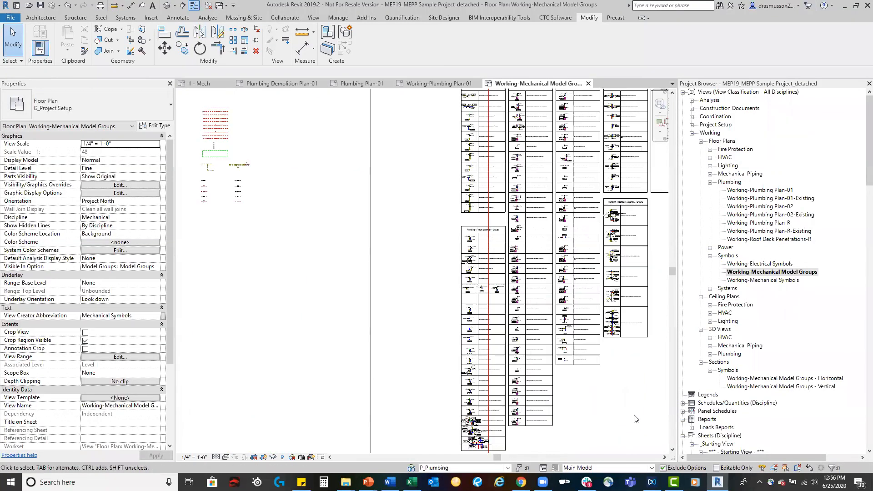
scroll(636, 419, up, 4)
middle_drag(606, 279, 529, 369)
scroll(539, 221, up, 1)
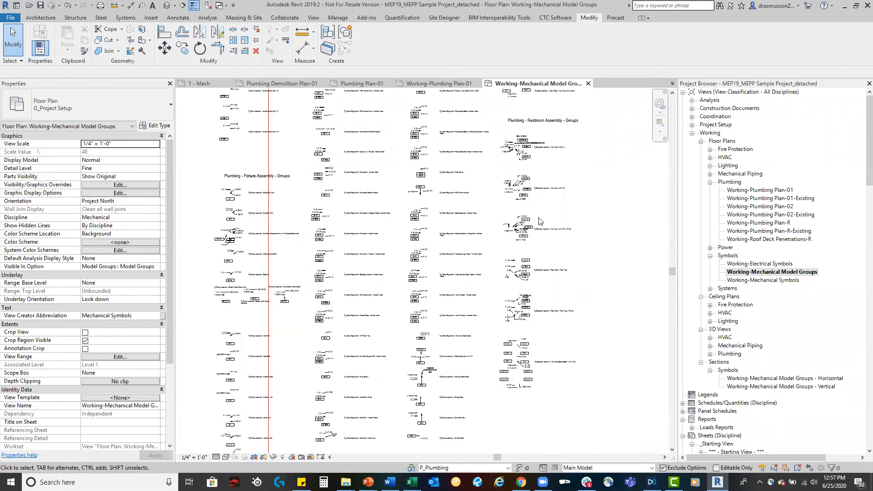
click(520, 227)
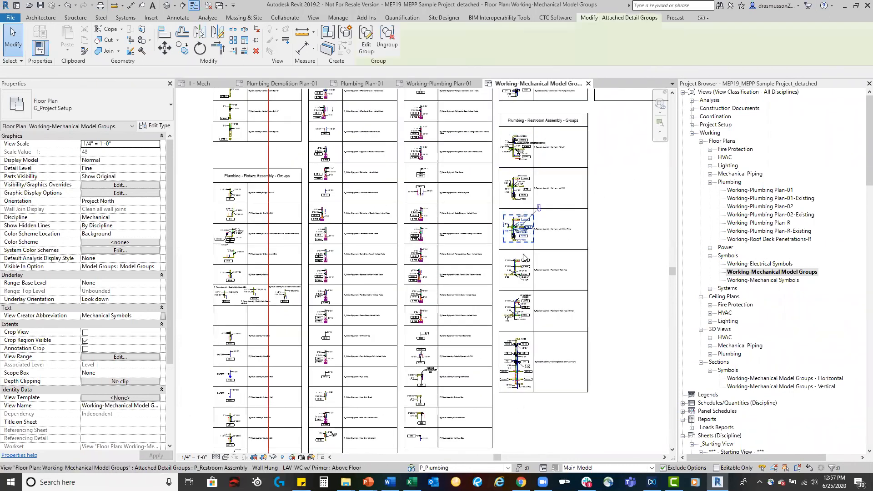
click(365, 46)
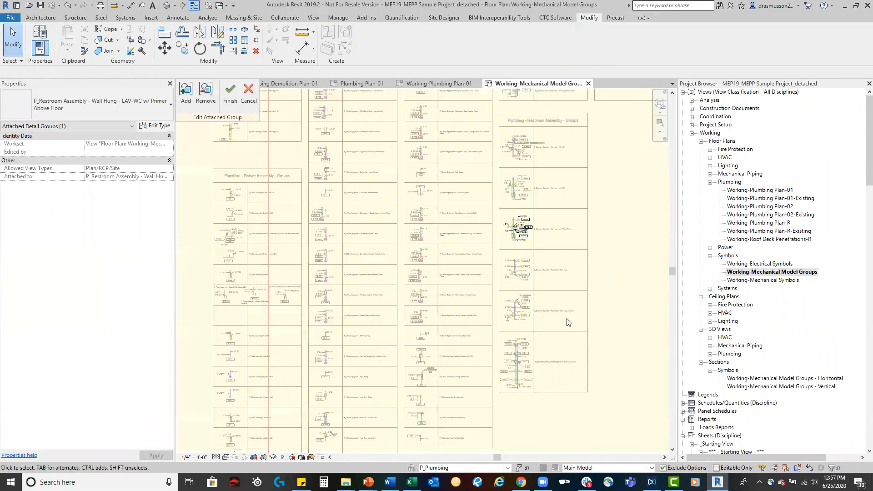
scroll(519, 232, up, 5)
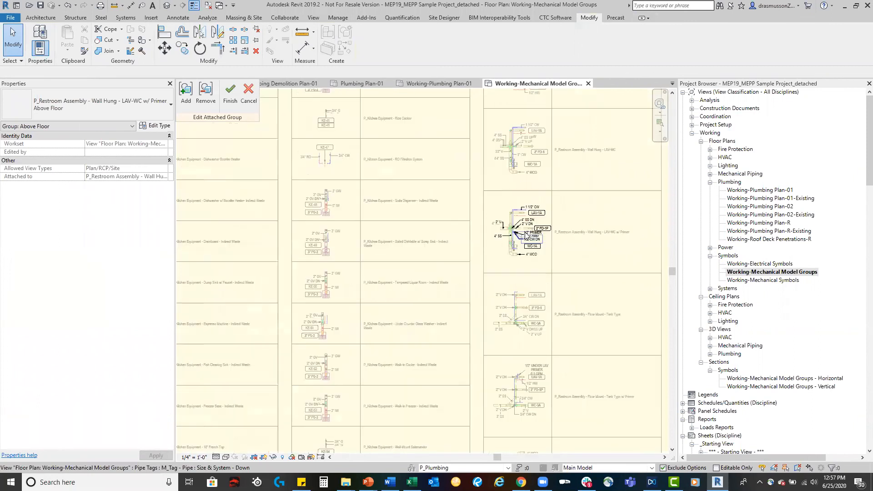
scroll(547, 233, up, 4)
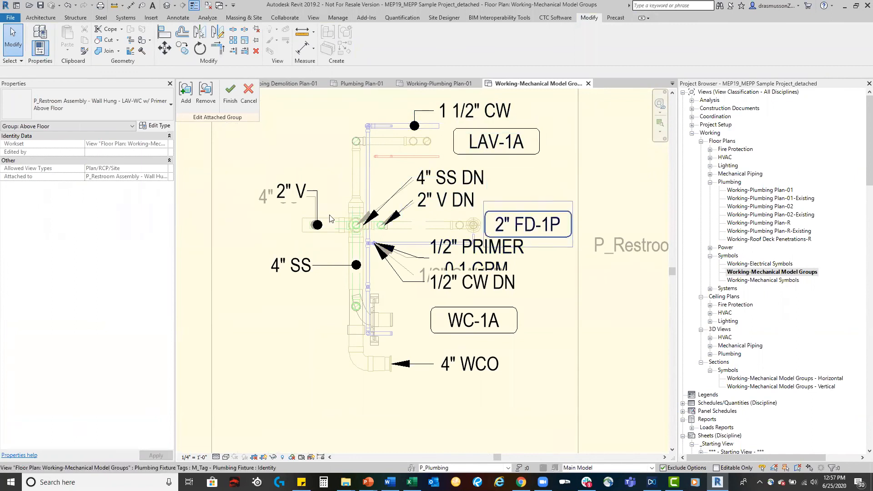
click(250, 93)
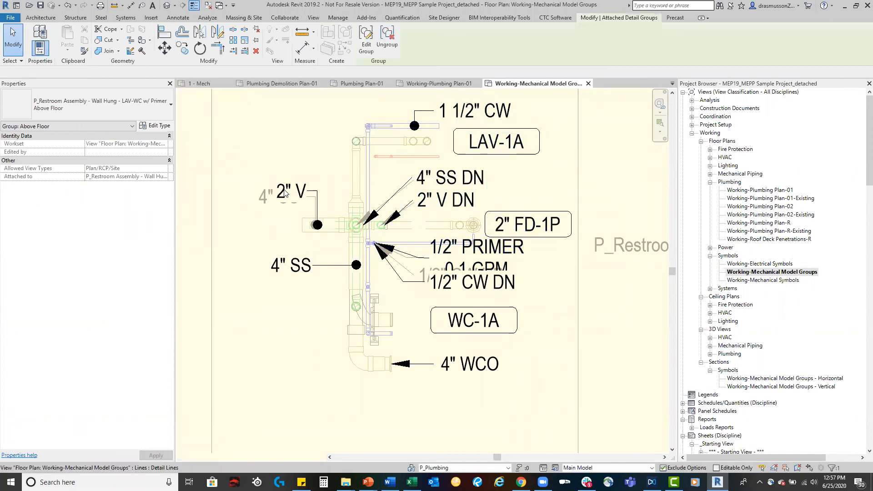
scroll(357, 158, down, 6)
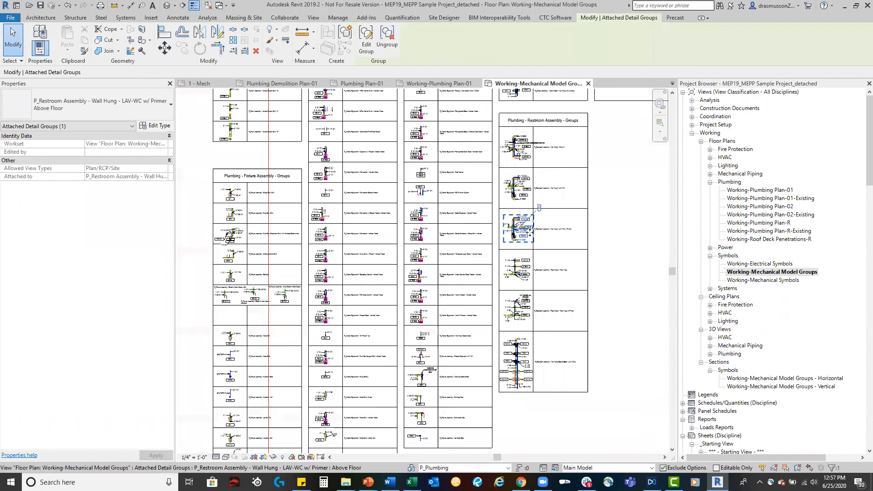
Make the Model Groups design option active for editing the wall-hung LAV-WC w/ Primer restroom assembly
scroll(516, 229, up, 5)
key(Escape)
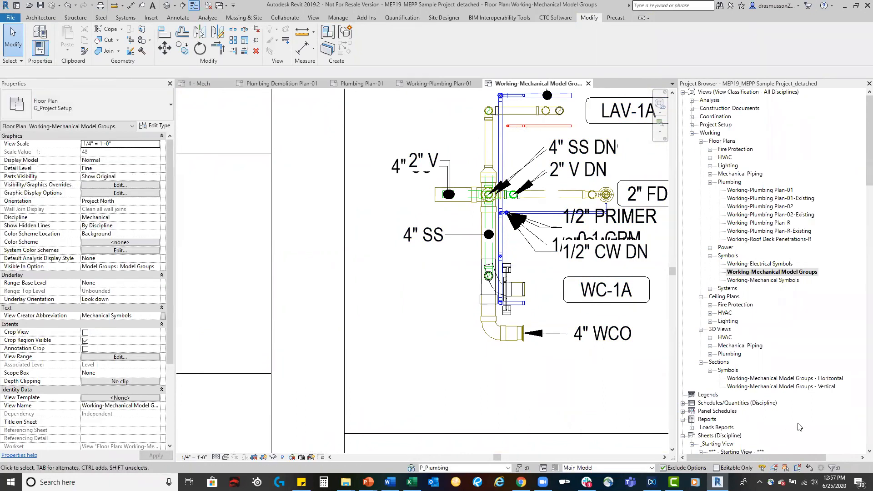
click(653, 469)
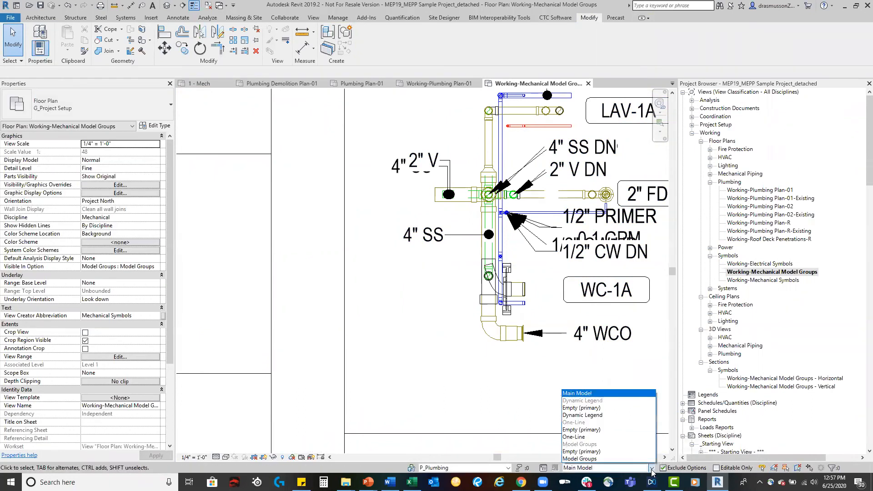
click(621, 415)
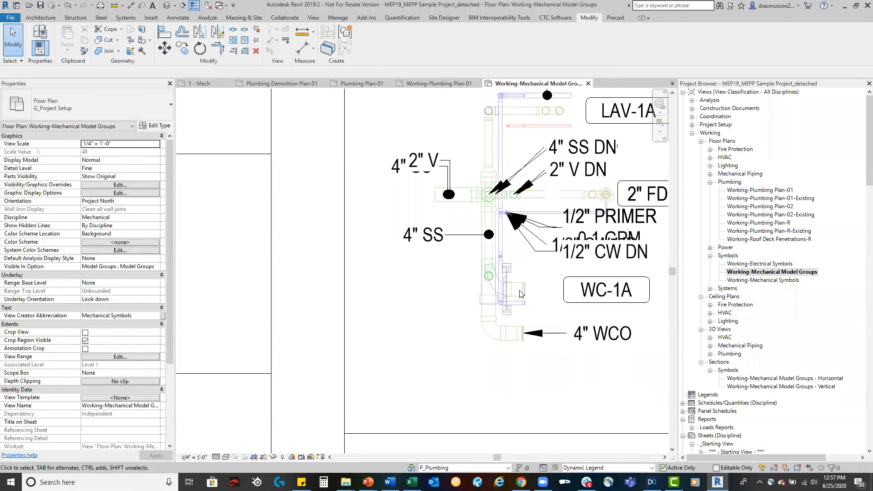
click(652, 468)
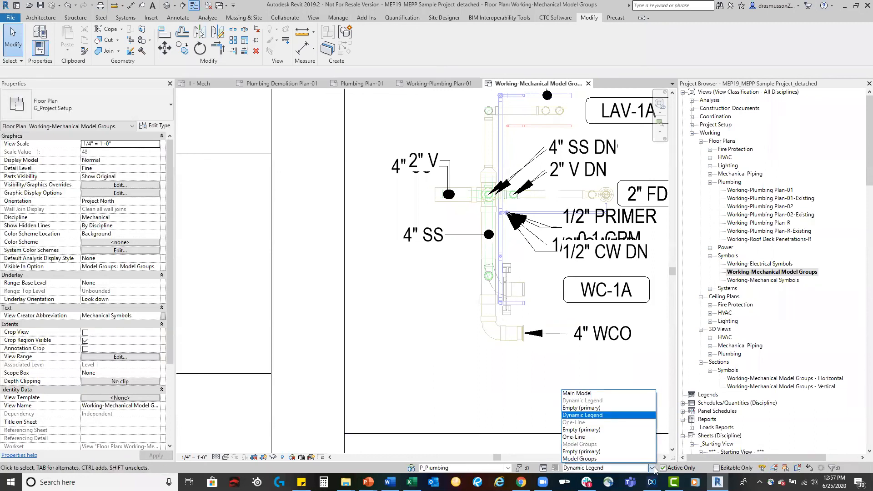
click(624, 459)
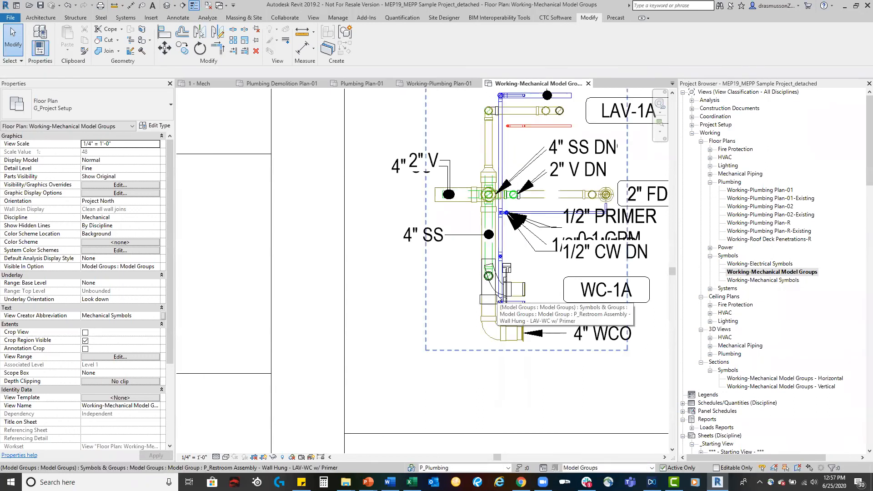
Try moving the 4" cleanout pipe away from the water closet within the wall-hung LAV-WC w/ Primer model group, and cancel the group edit
click(498, 296)
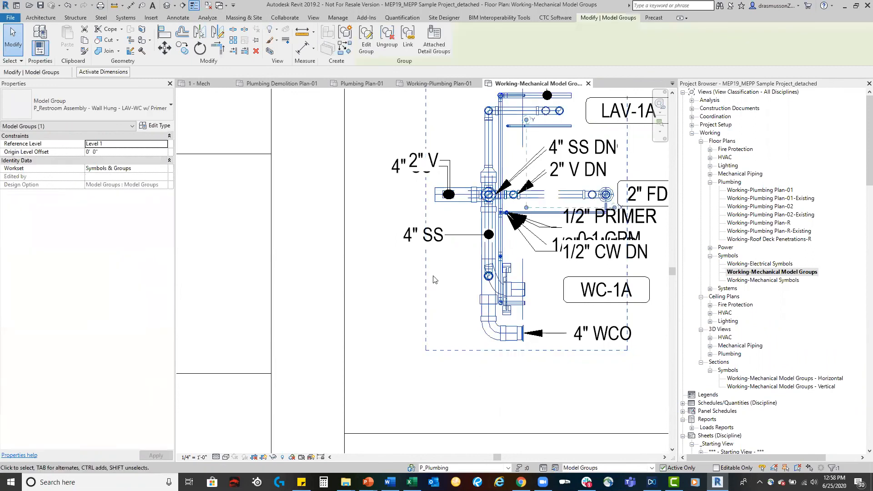
click(367, 40)
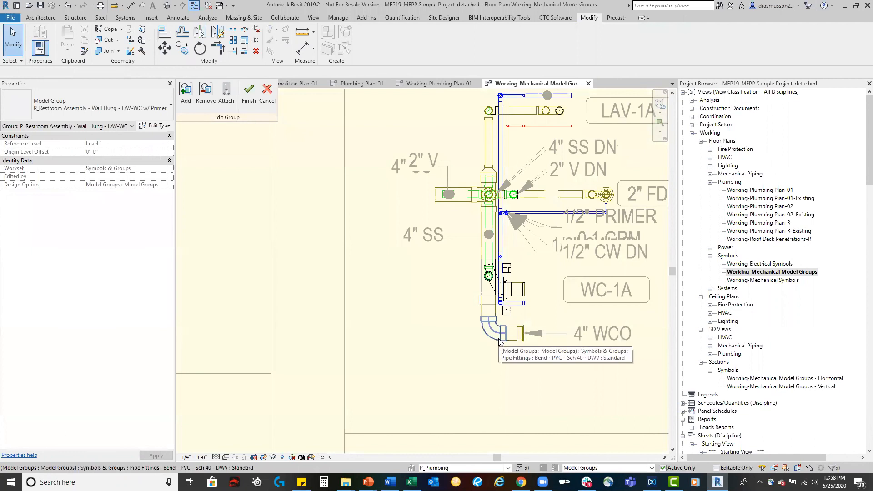
click(513, 339)
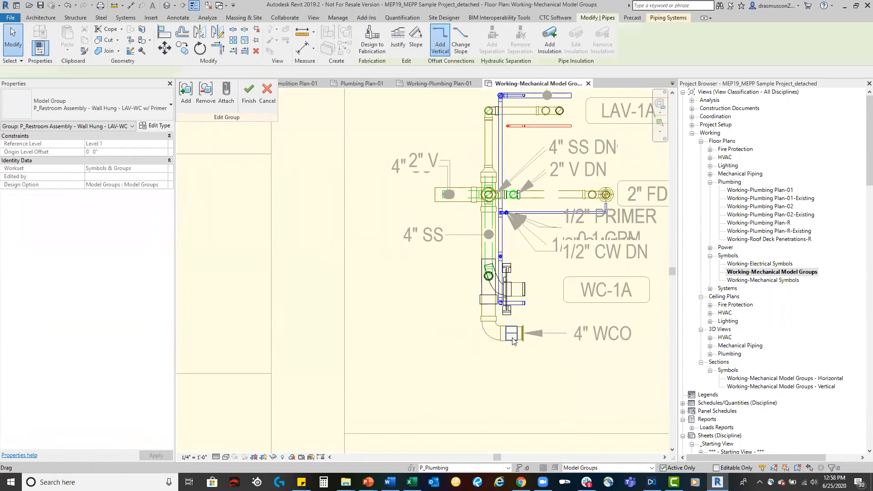
ctrl+drag(513, 324, 519, 365)
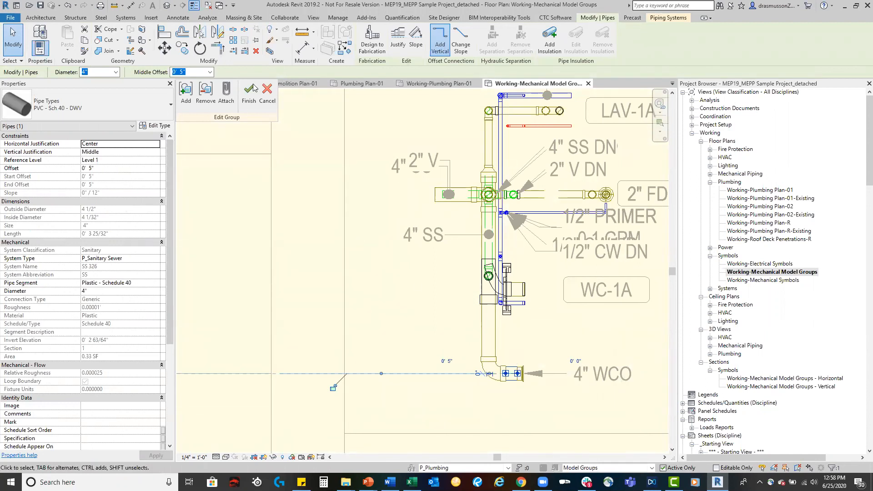
click(267, 97)
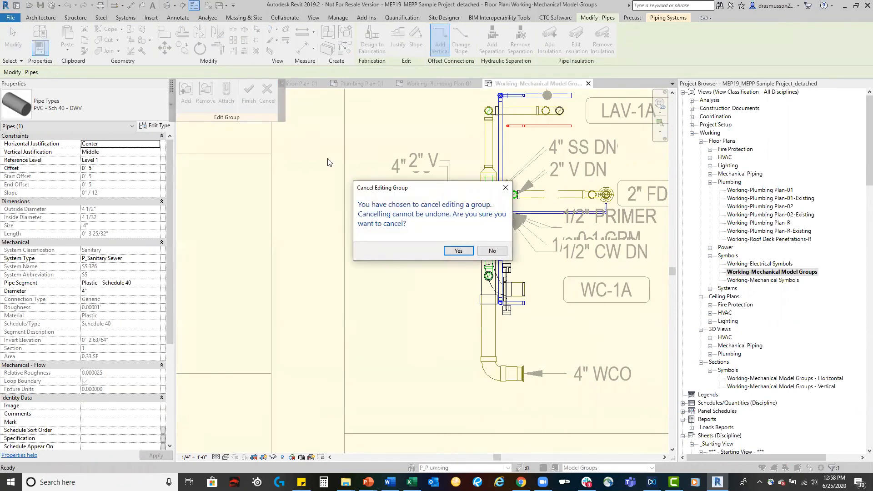